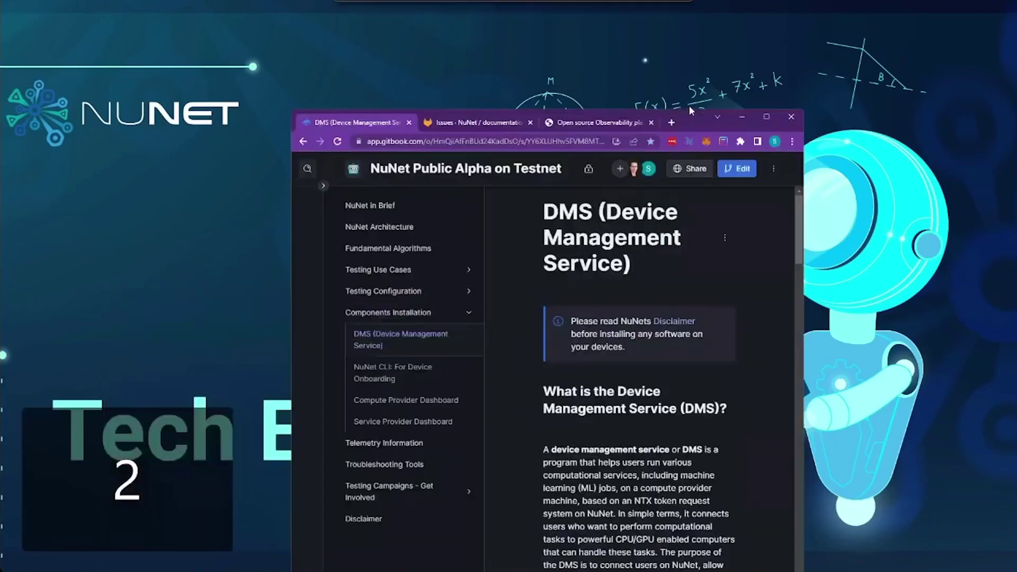
Step: Maximize the Chrome window so the GitBook DMS (Device Management Service) page fills the screen
left_click_drag(690, 109, 695, 1)
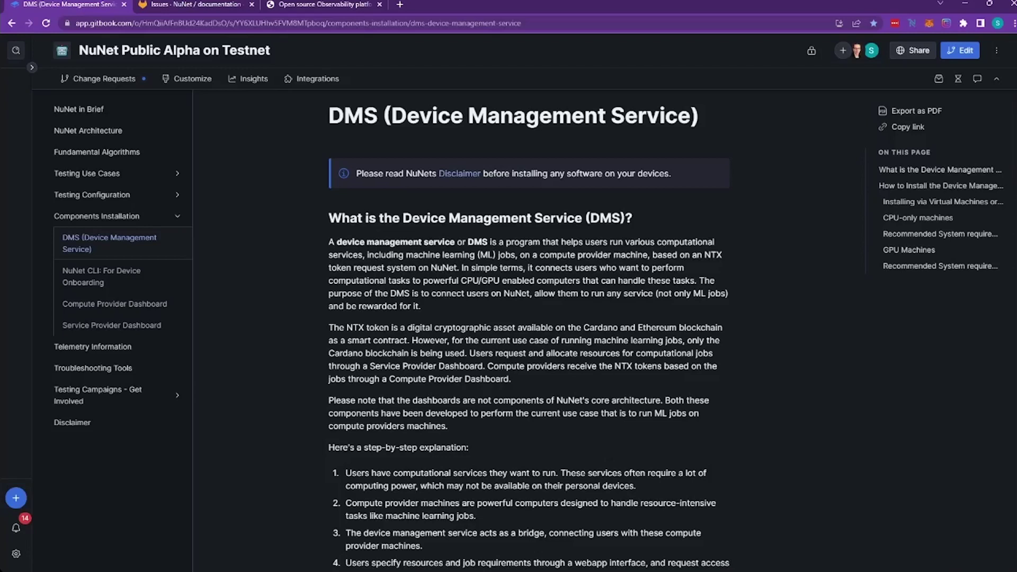
Step: On Troubleshooting Tools, expand 'Check the version numbers of installed components' and copy the nunet-dms version command
left_click(82, 370)
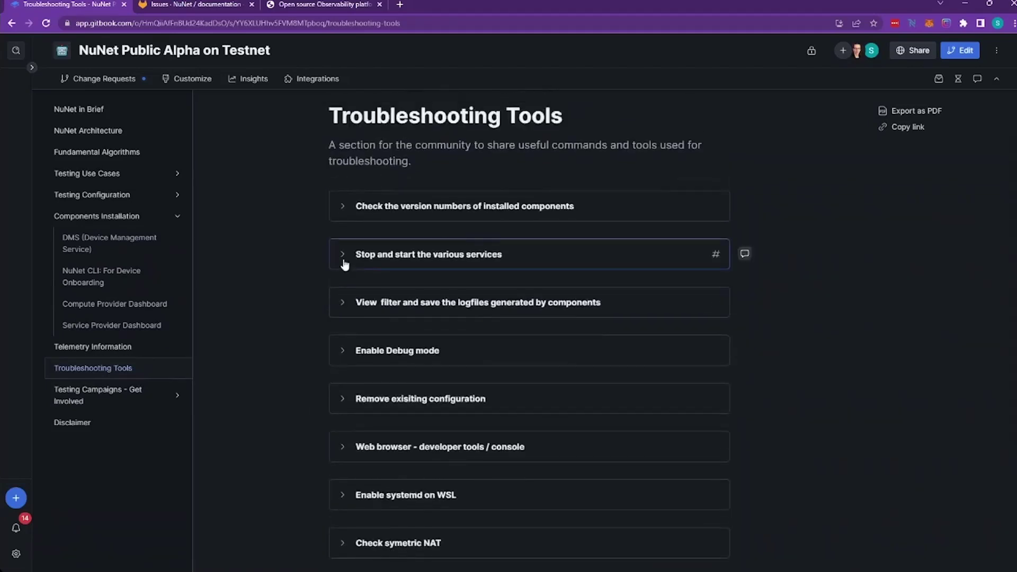
left_click(343, 213)
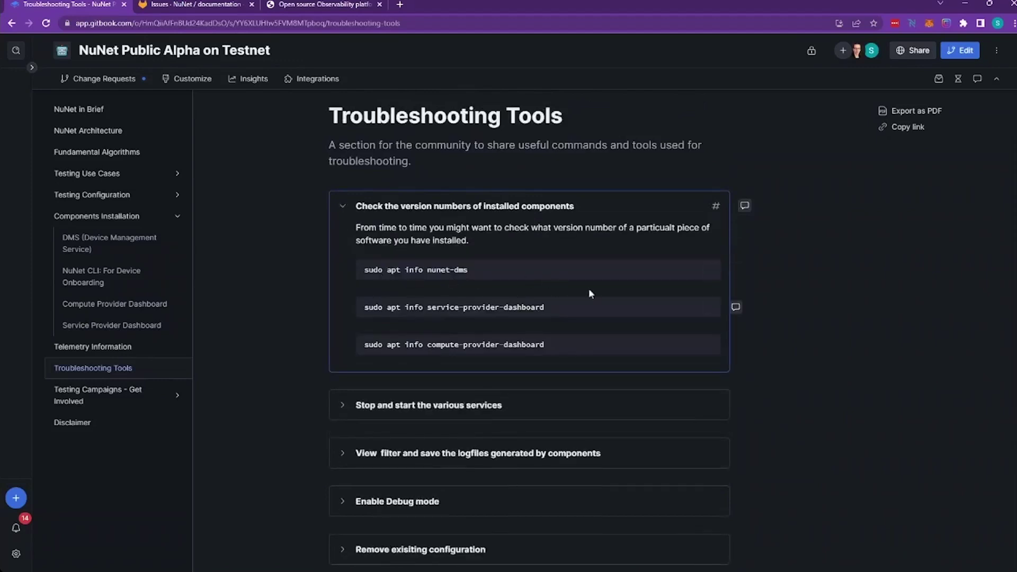
left_click(709, 271)
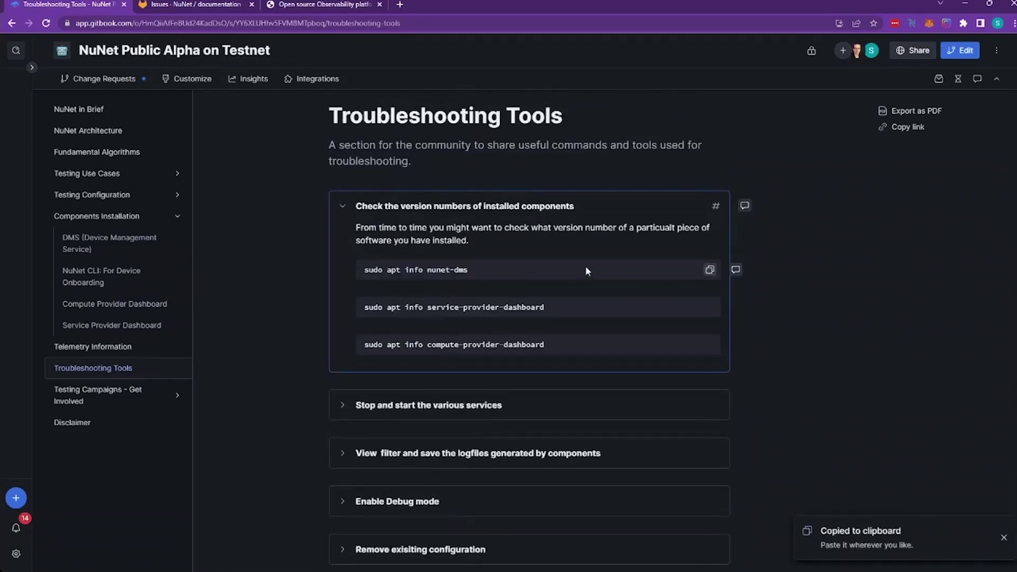
scroll(564, 342, "down", 2)
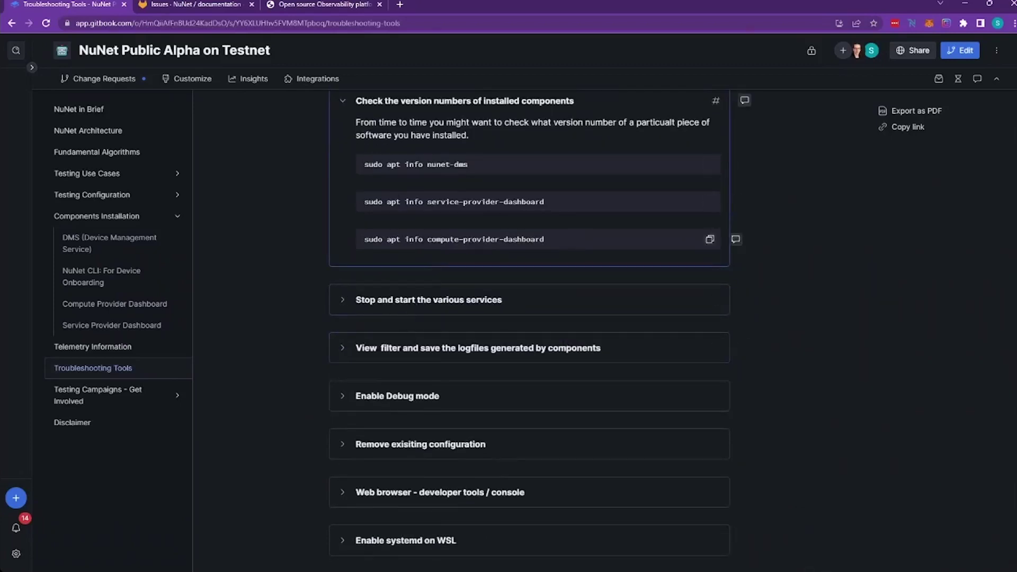
scroll(398, 282, "up", 2)
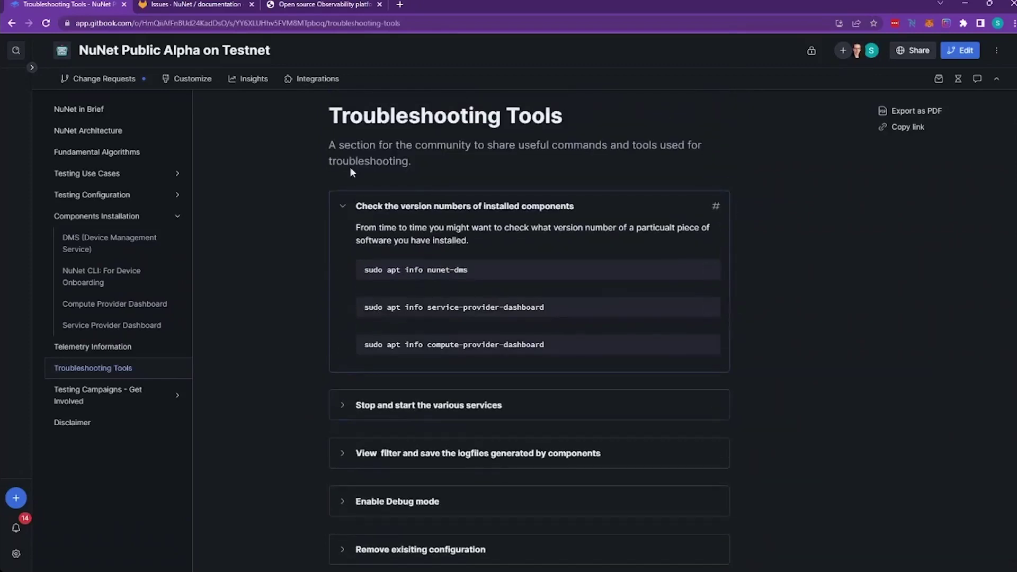
Step: Collapse the 'Check the version numbers of installed components' section
left_click(340, 207)
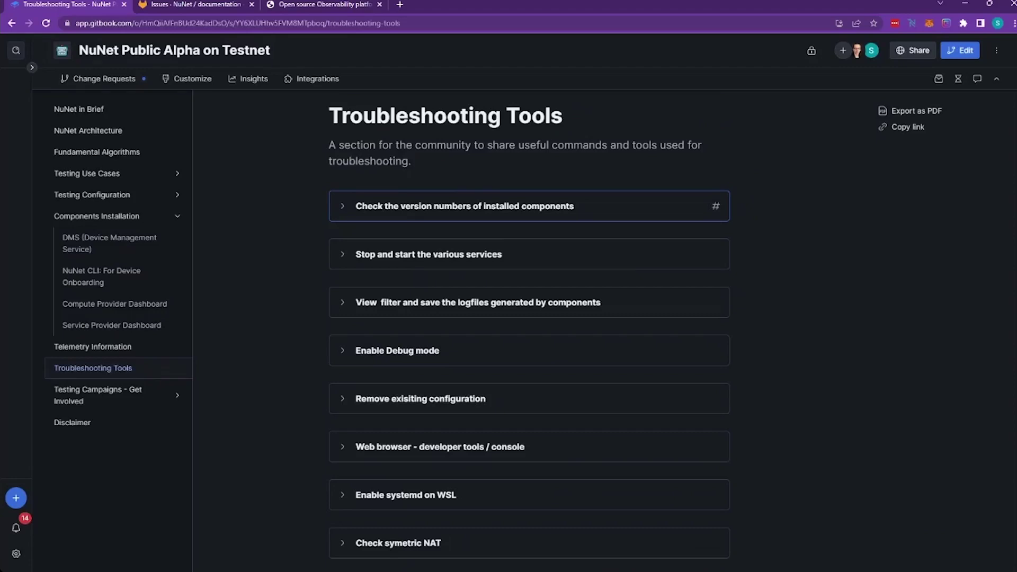
left_click(342, 400)
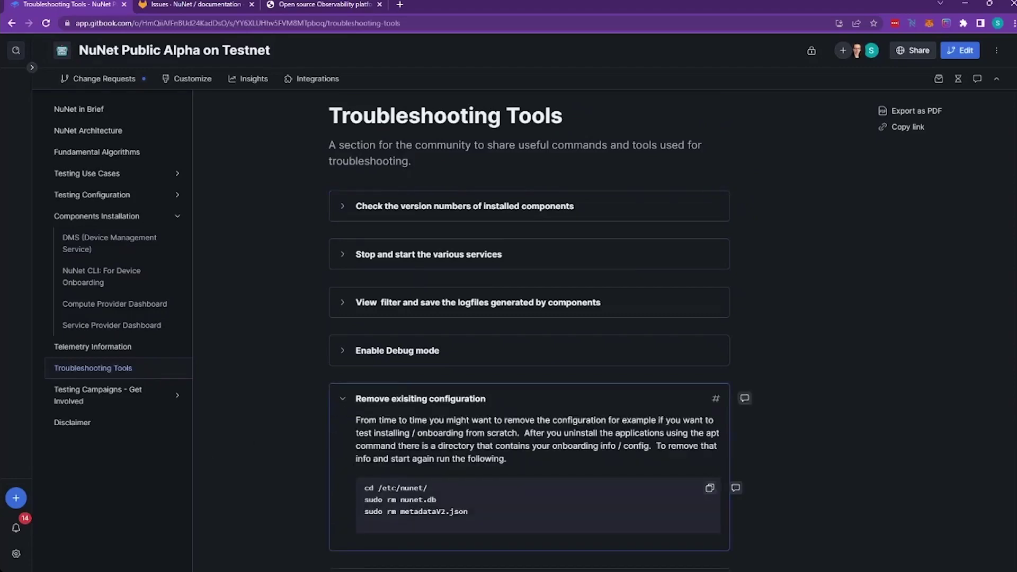
right_click(430, 221)
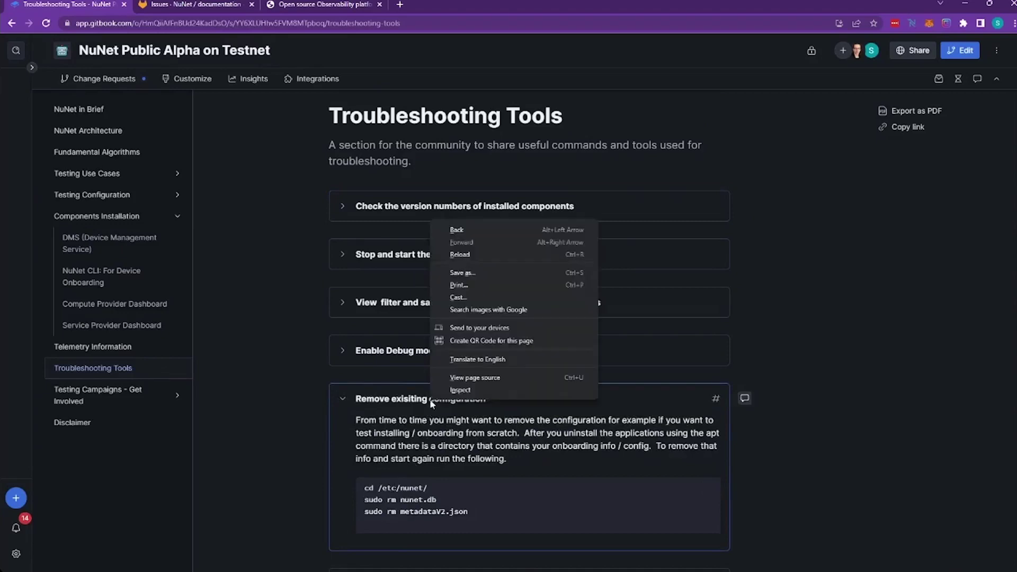
left_click(715, 399)
left_click(716, 399)
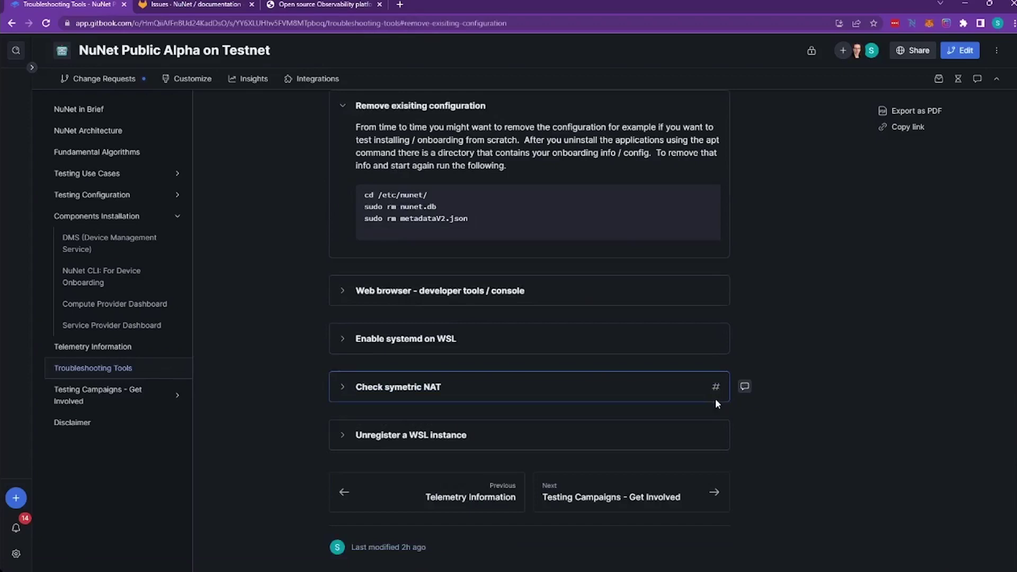
left_click(715, 396)
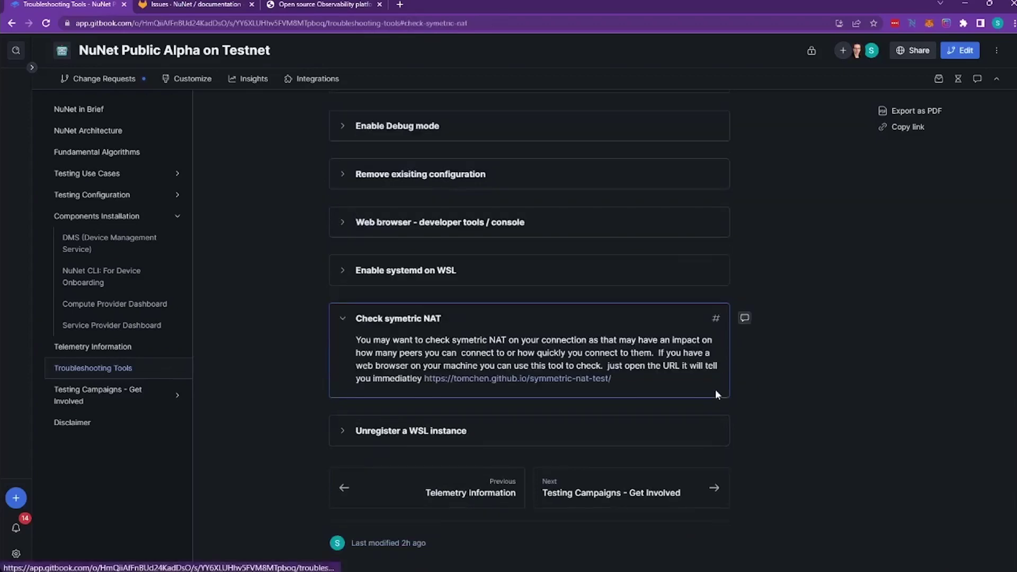
right_click(716, 320)
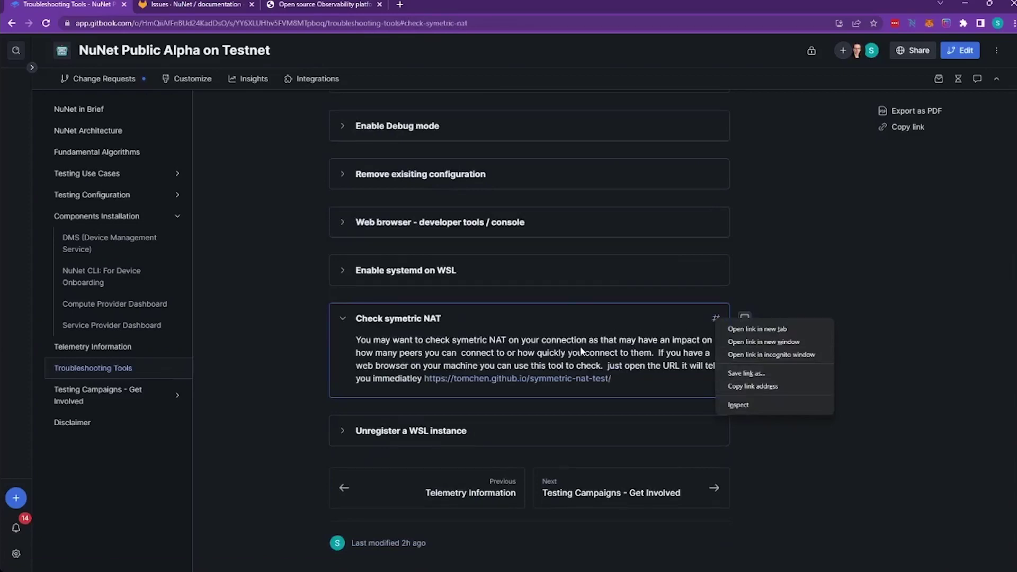
left_click(333, 318)
left_click(333, 319)
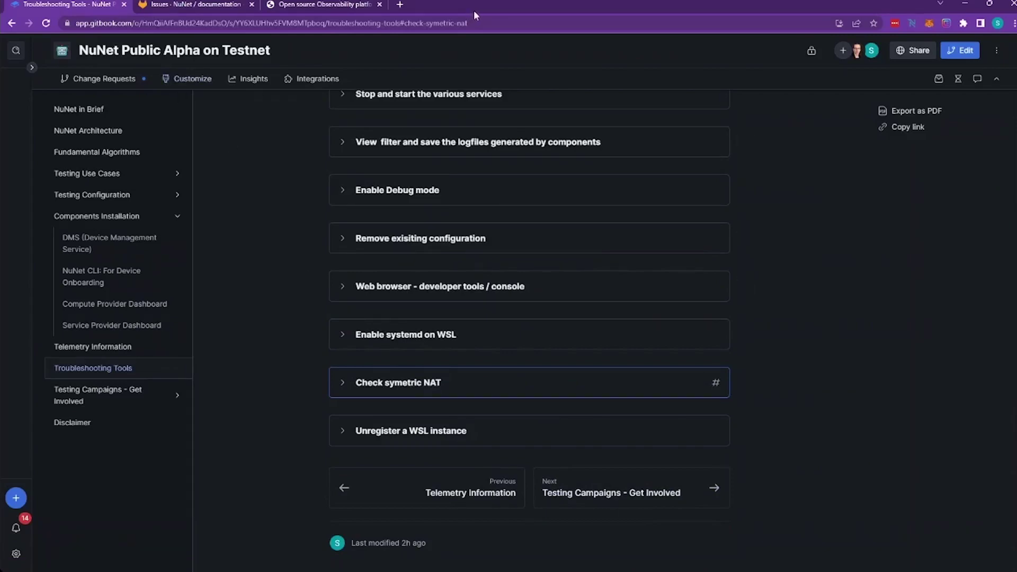
Step: Snap the browser to the right half and the Ubuntu terminal to the left half
left_click_drag(474, 11, 1, 2)
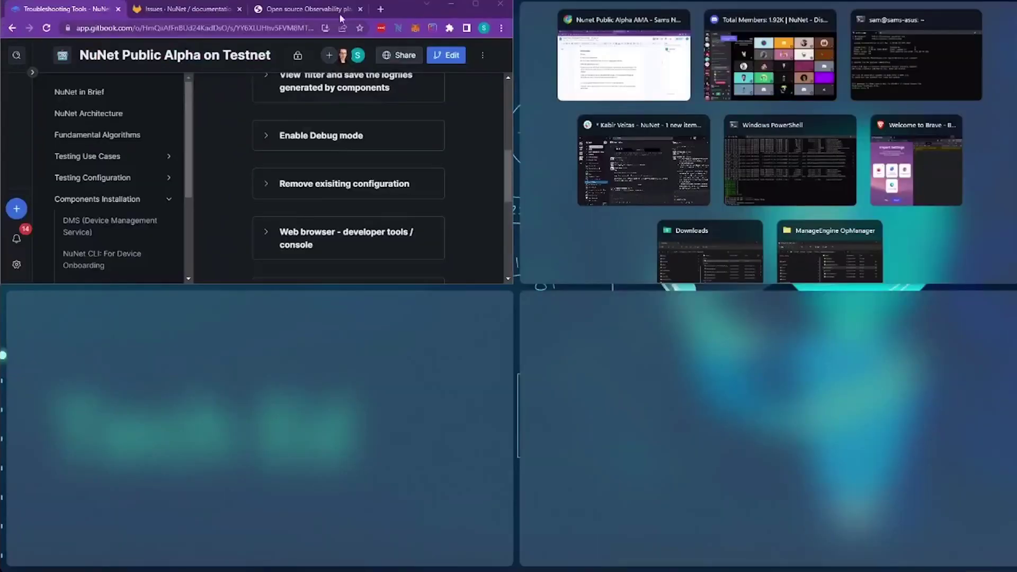
left_click(403, 9)
left_click_drag(403, 9, 1016, 175)
left_click(404, 176)
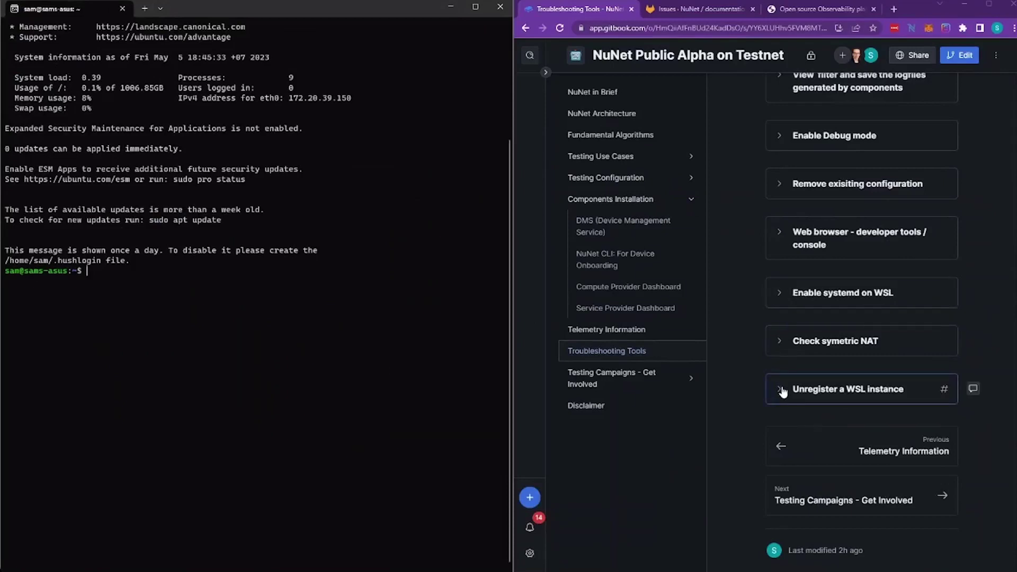
Step: Run 'sudo nano /etc/wsl.conf' from the 'Enable systemd on WSL' docs, entering the sudo password
left_click(781, 293)
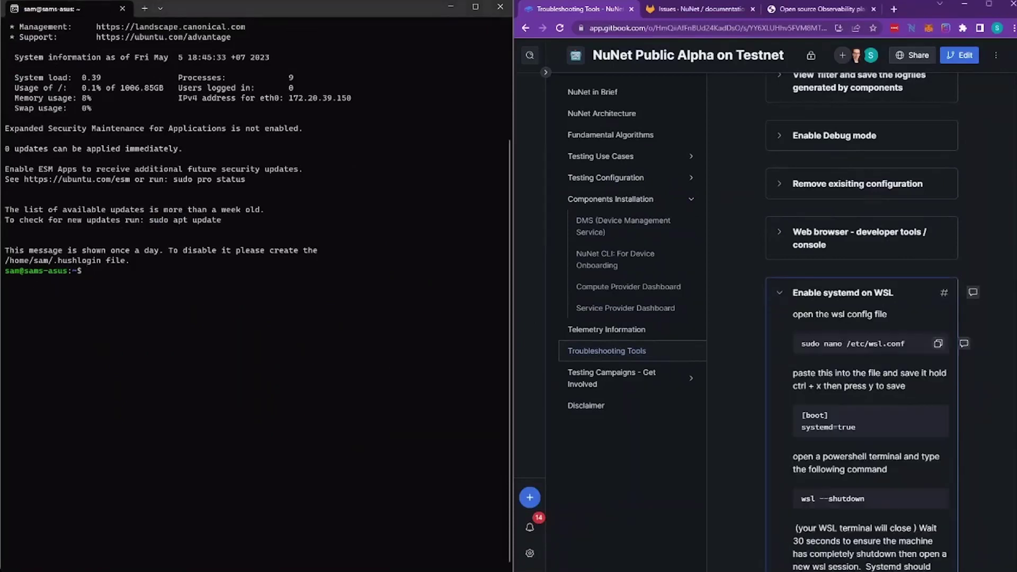
left_click(937, 345)
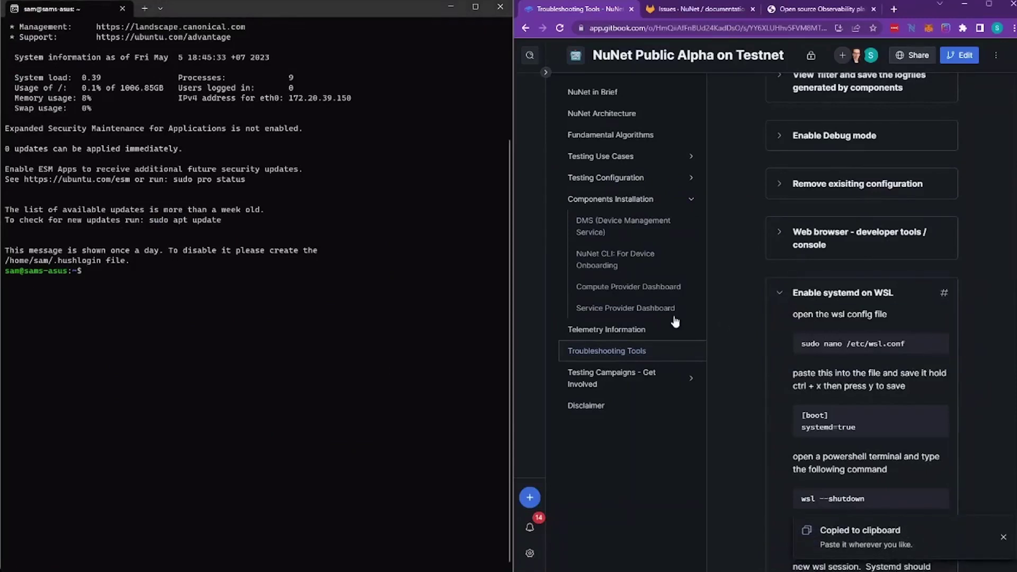
left_click(275, 304)
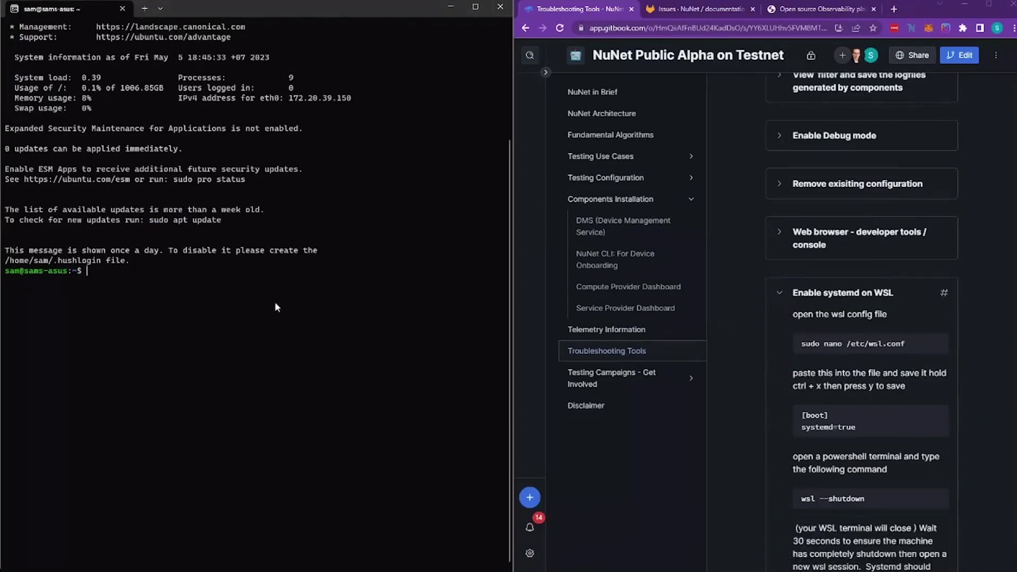
key("ctrl+v")
key("Return")
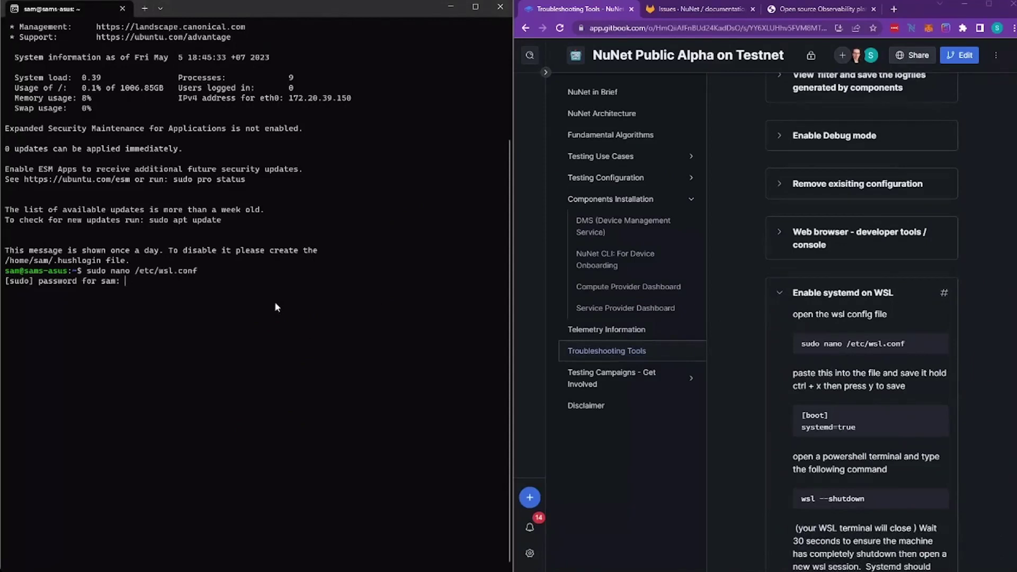
key("Return")
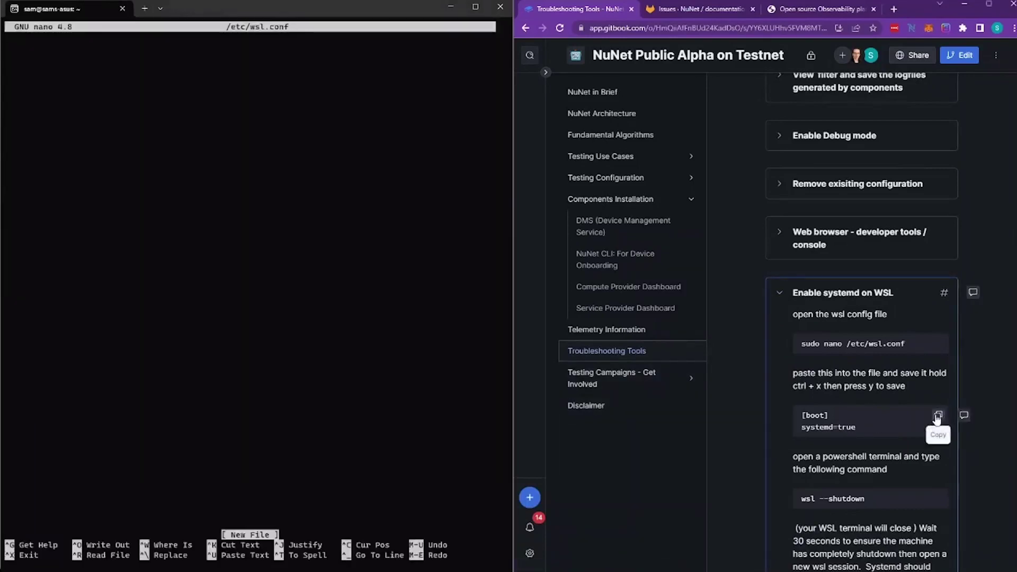
Step: Paste the [boot] systemd=true block into wsl.conf and save the file
left_click(936, 413)
left_click(311, 233)
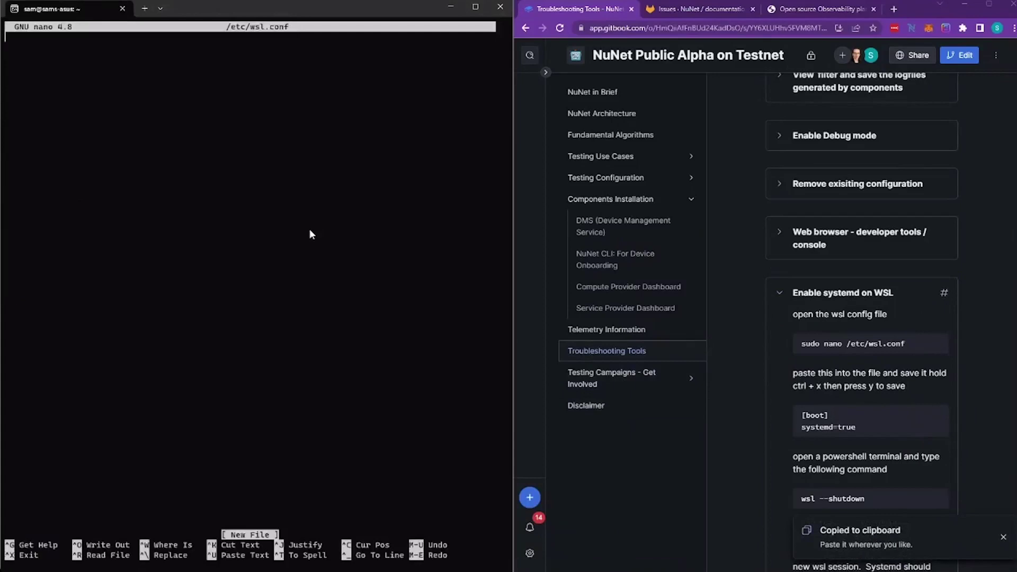
key("ctrl+v")
key("ctrl+x")
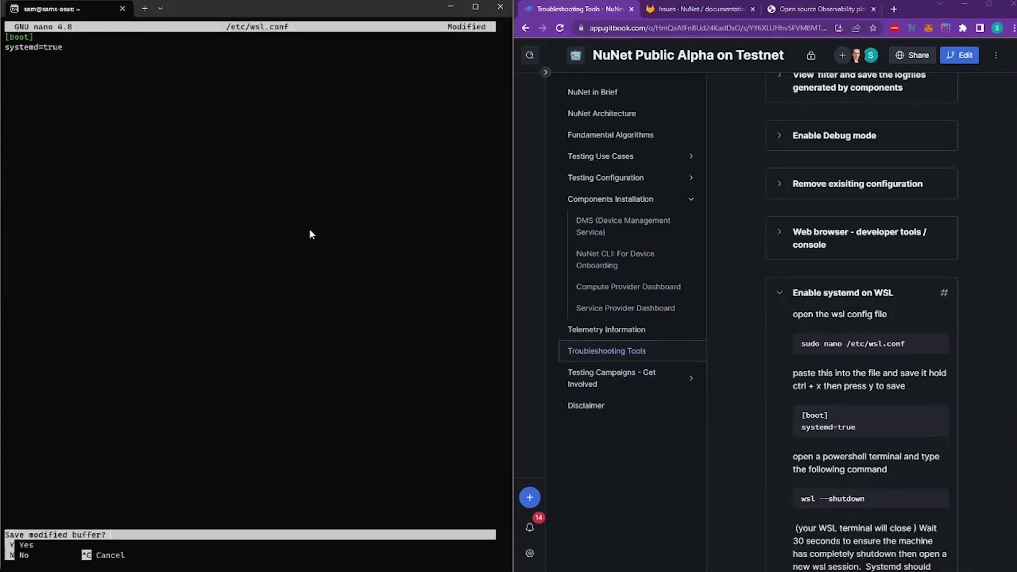
key("y")
key("Return")
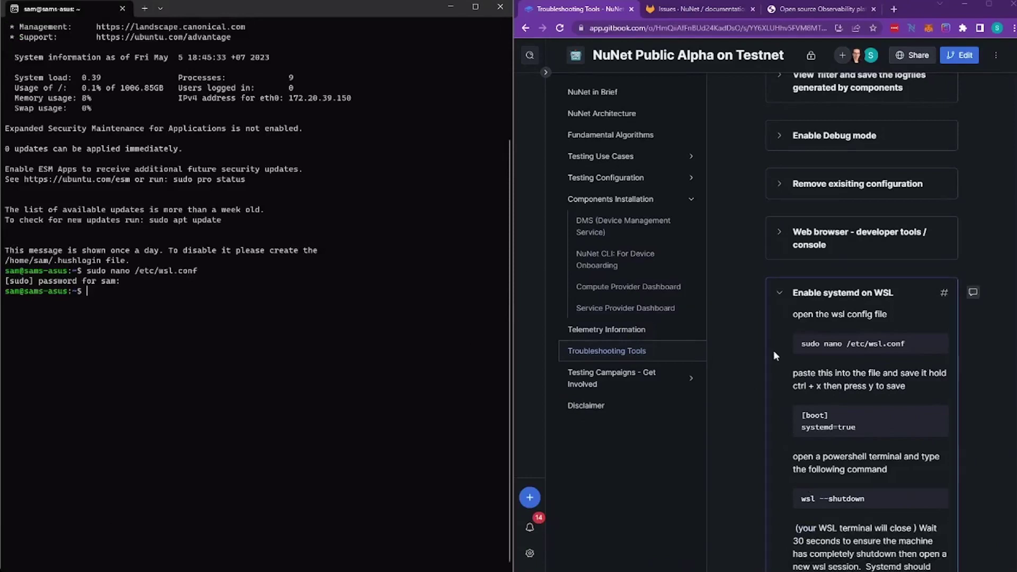
Step: Run wsl --shutdown in a new PowerShell tab to restart WSL
left_click(143, 10)
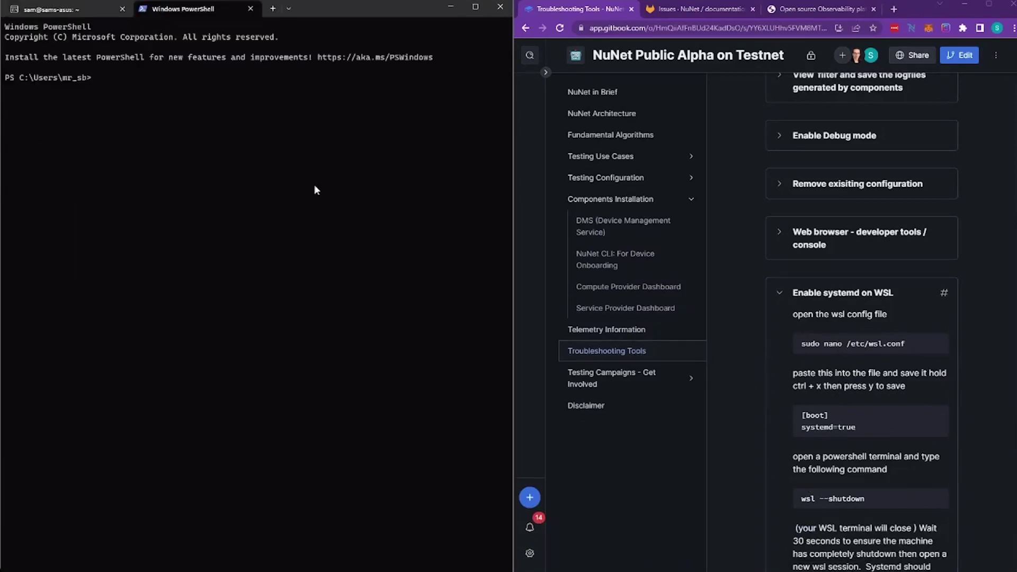
left_click(936, 499)
left_click(340, 241)
key("ctrl+v")
key("Return")
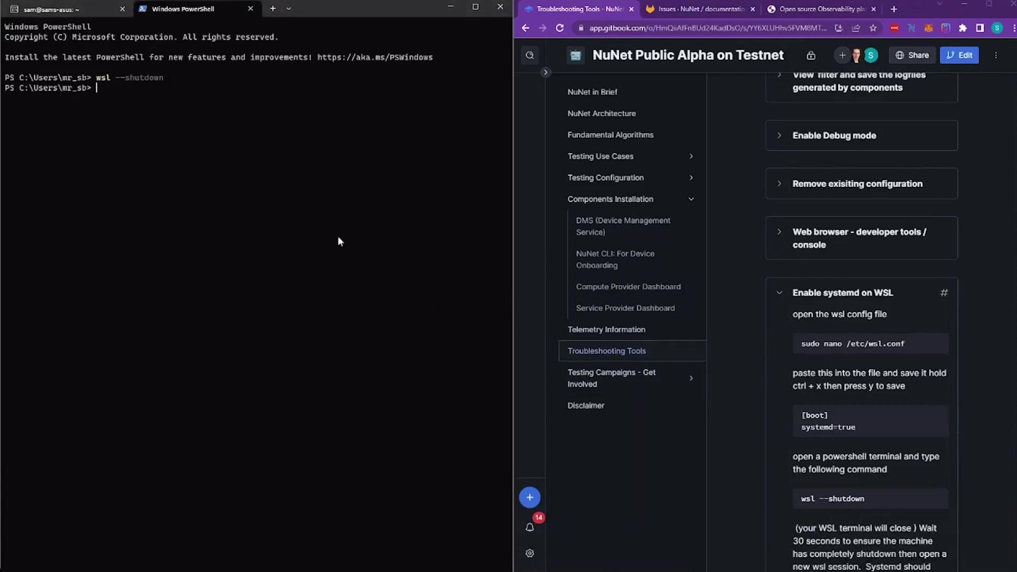
Step: Close the old Ubuntu session and snap a fresh Ubuntu 20.04.6 LTS terminal to the left half
middle_click(80, 6)
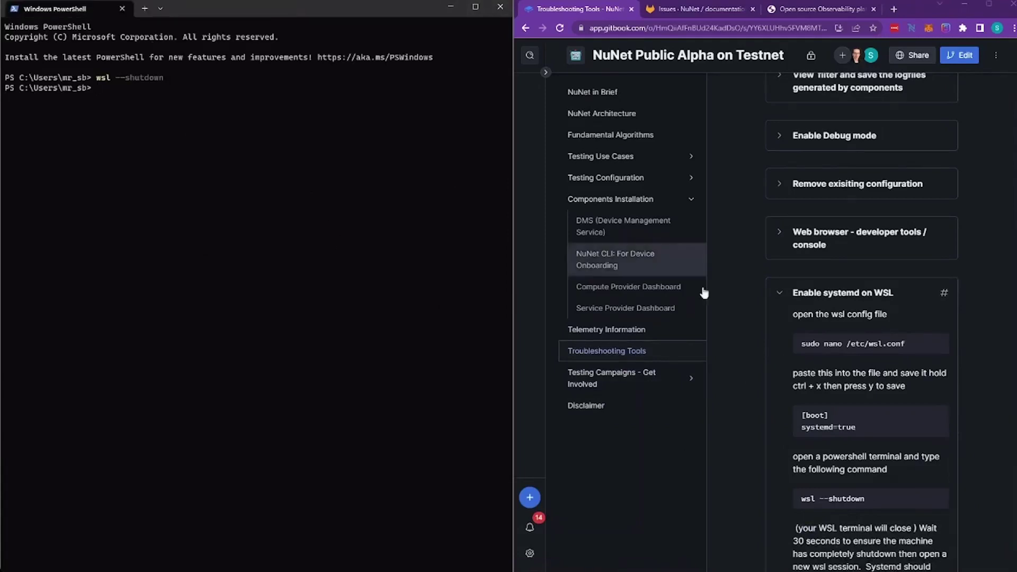
left_click(779, 293)
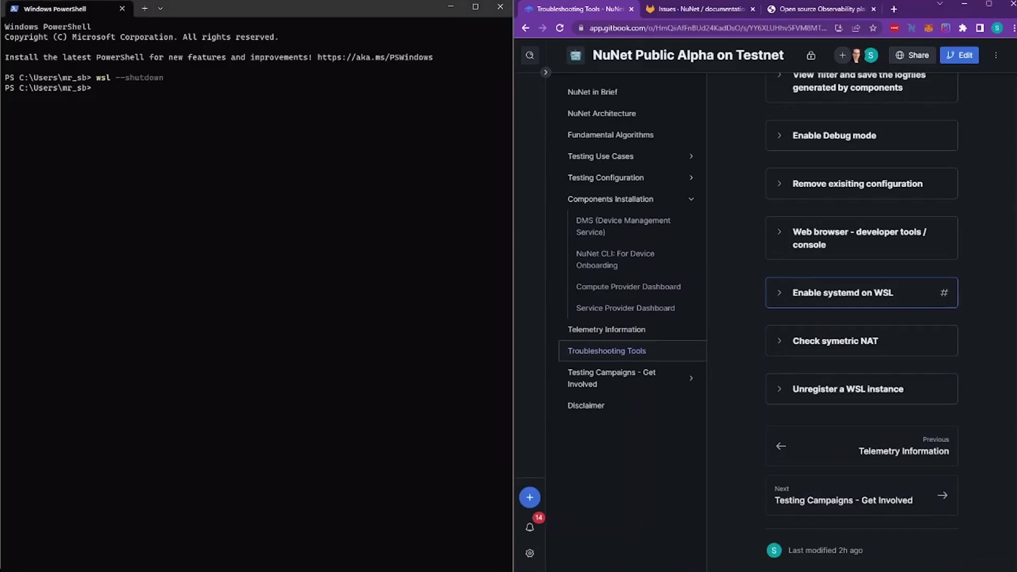
key("alt+Tab")
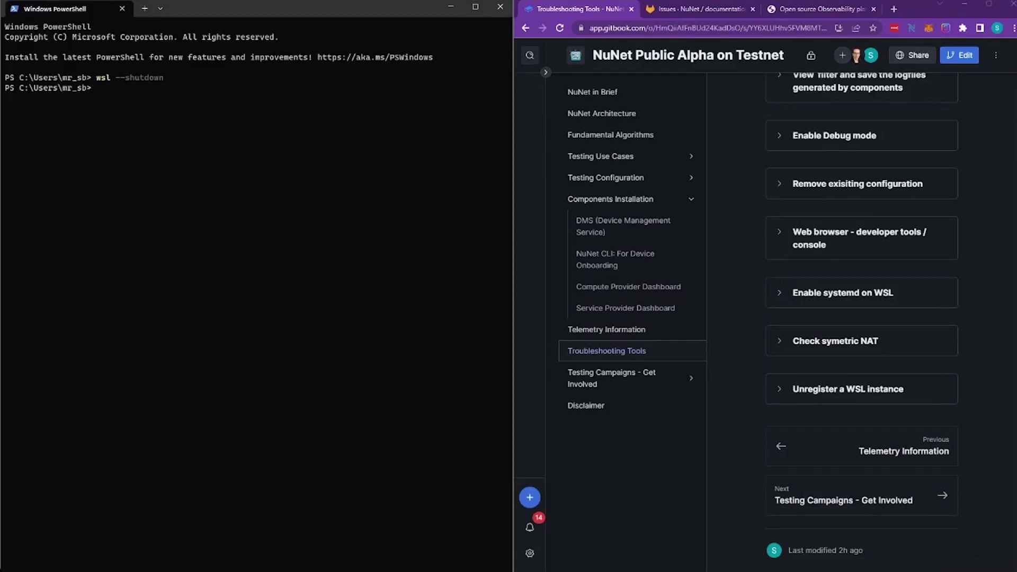
left_click_drag(241, 569, 2, 87)
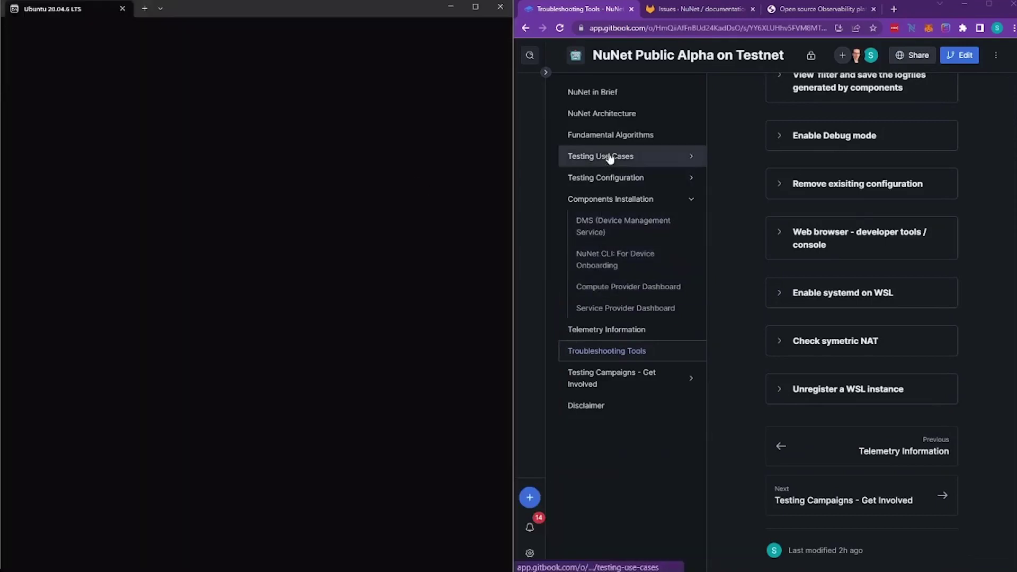
Step: Download nunet-dms-latest.deb in Ubuntu using the wget command from the DMS docs page
left_click(603, 223)
scroll(830, 245, "down", 4)
scroll(861, 318, "down", 5)
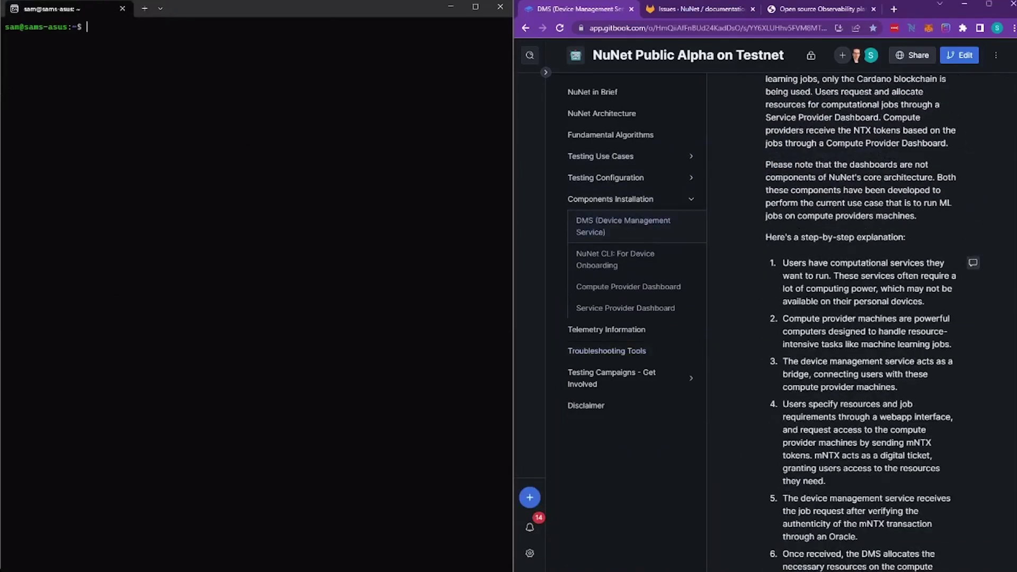
scroll(820, 307, "down", 20)
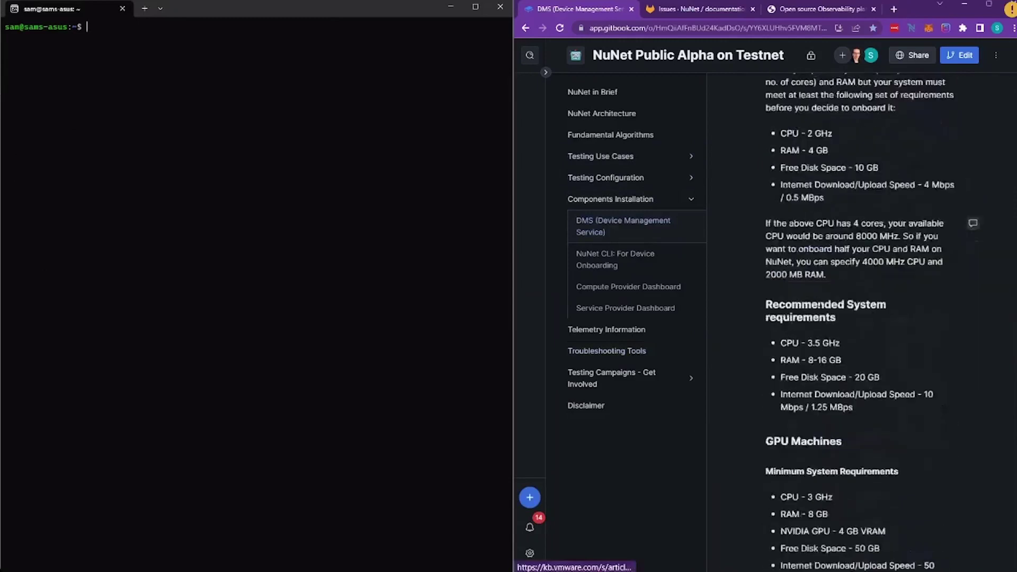
scroll(819, 305, "down", 5)
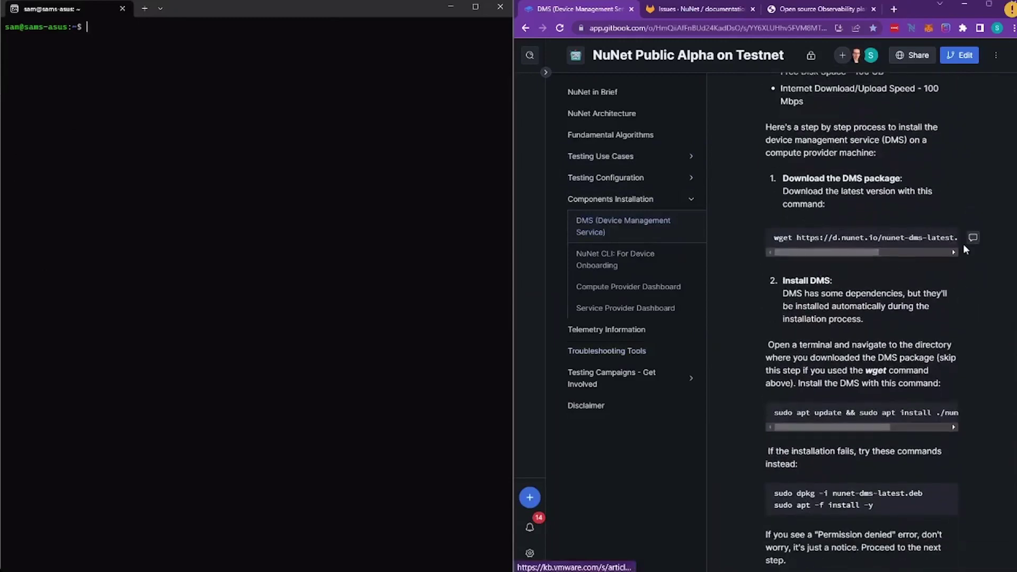
left_click(944, 234)
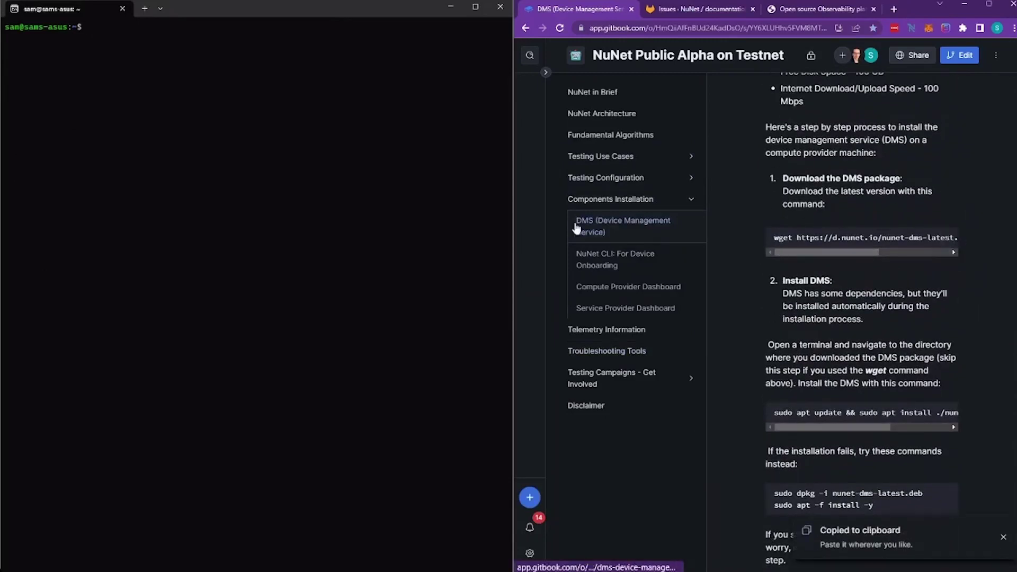
left_click(409, 175)
key("ctrl+shift+v")
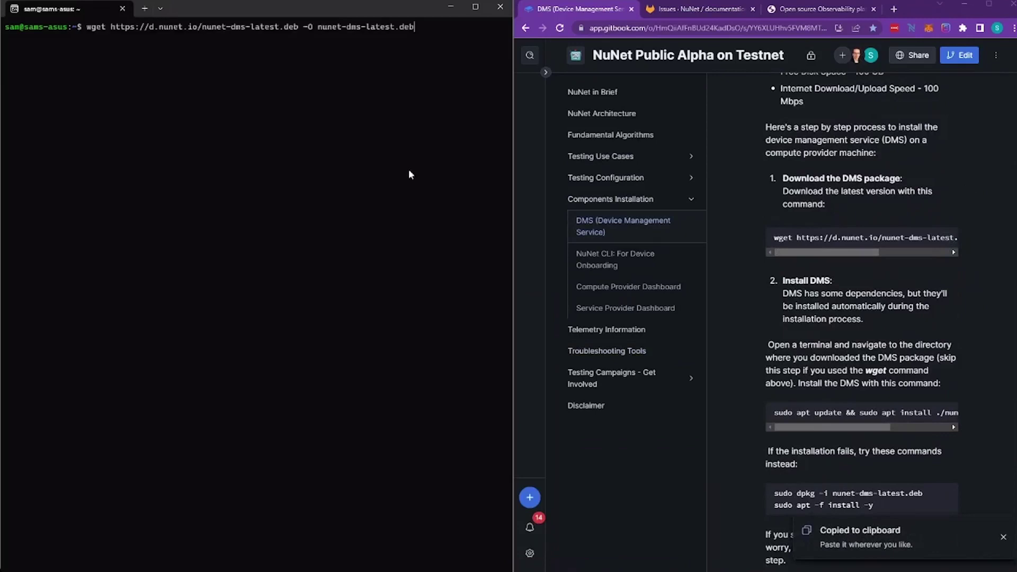
key("Return")
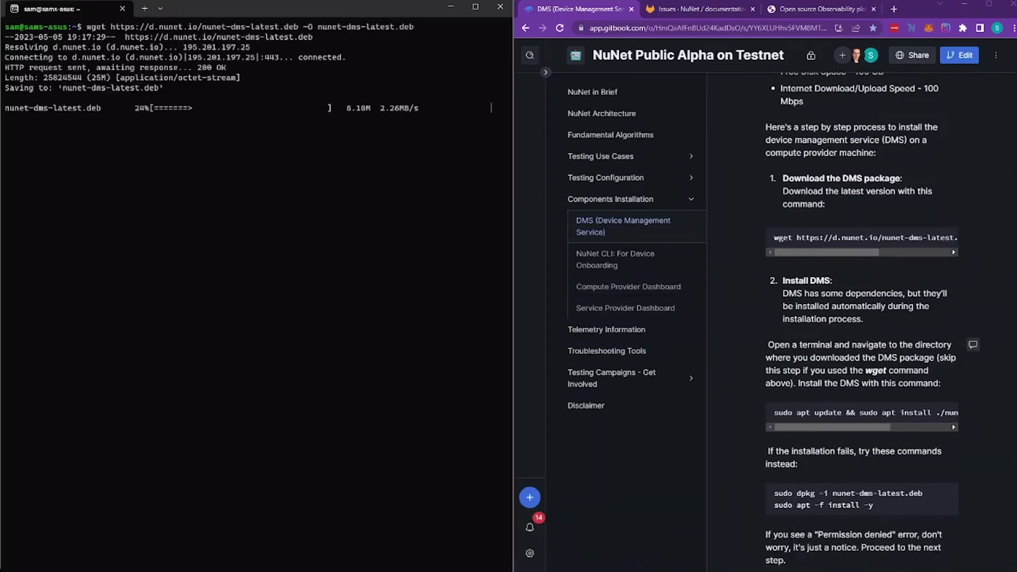
mouse_move(948, 417)
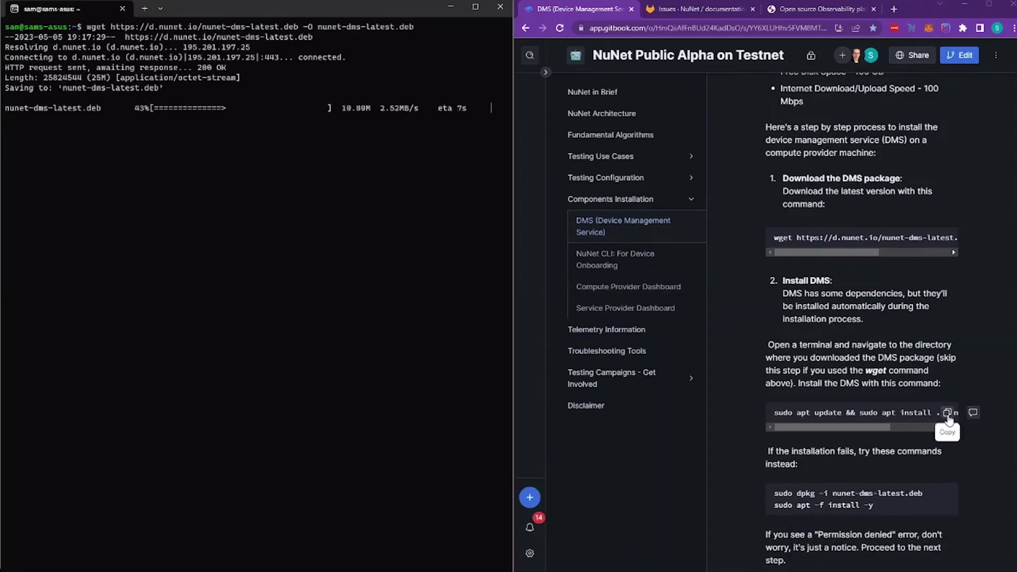
left_click(947, 415)
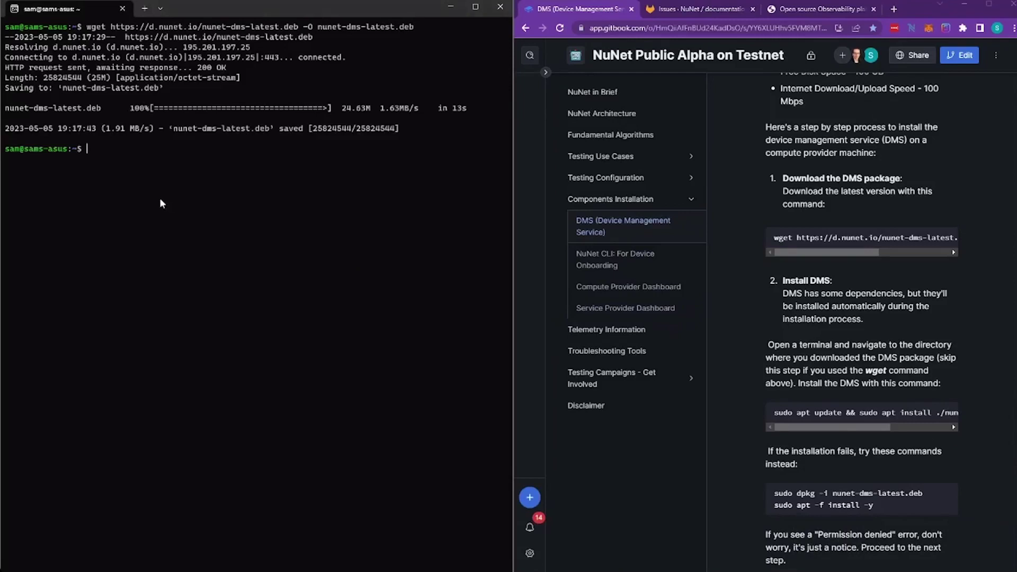
Step: Run 'sudo apt update && sudo apt install ./nunet-dms-latest.deb -y', entering the sudo password
key("ctrl+shift+v")
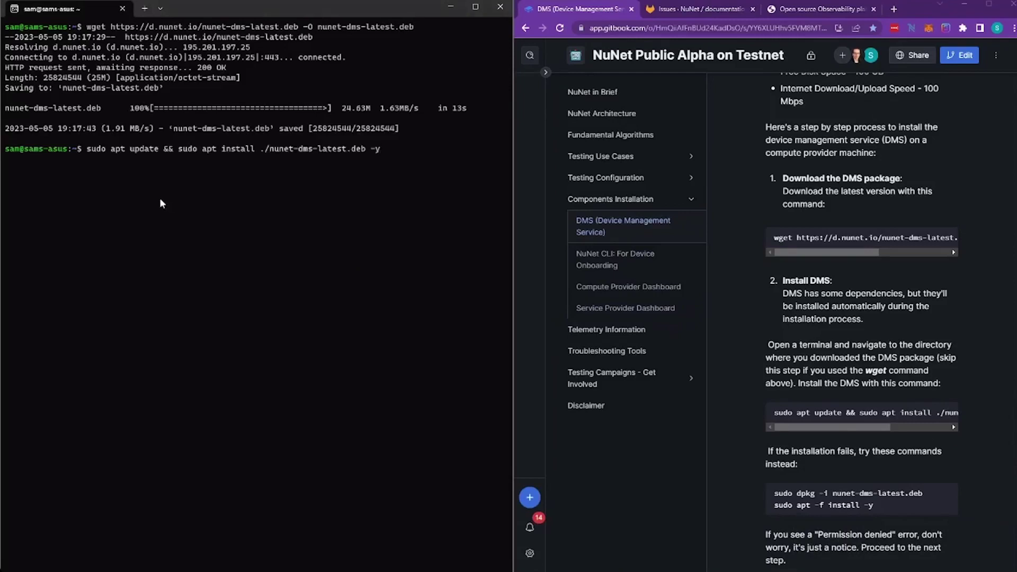
key("Return")
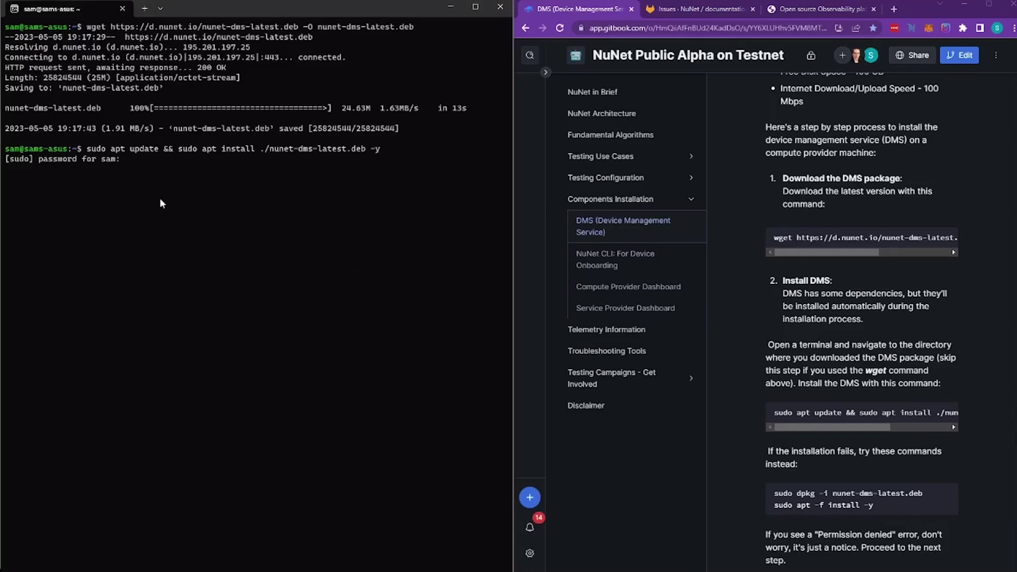
key("Return")
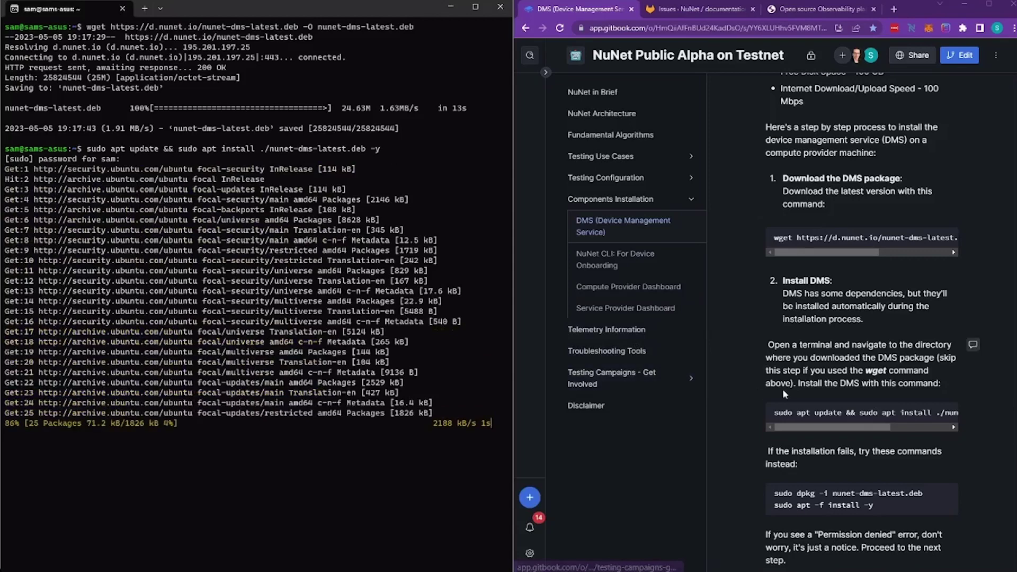
scroll(783, 389, "down", 2)
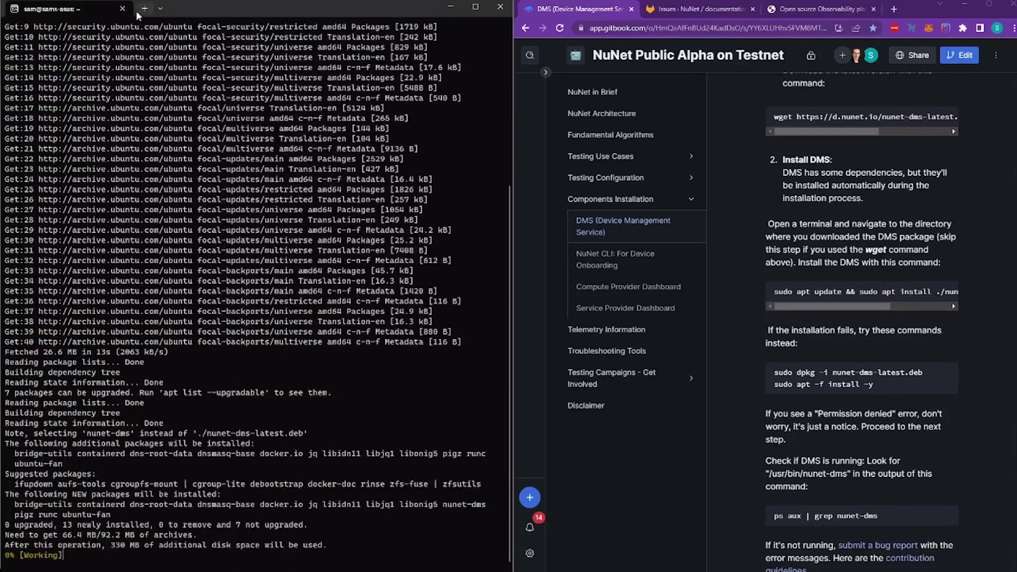
Step: Open a new terminal tab with a WSL shell in the home directory, cleared
left_click(144, 8)
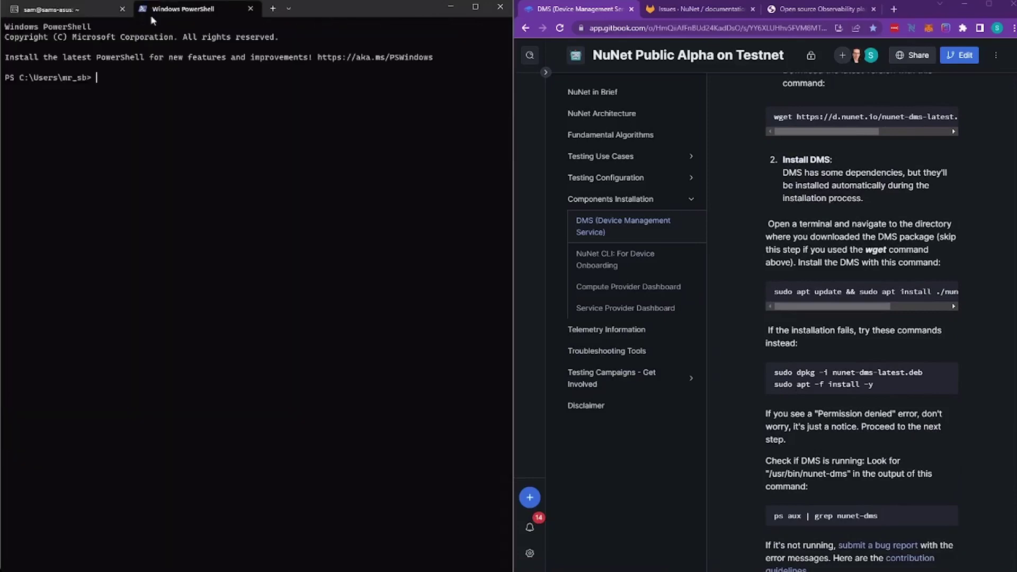
type("wsl")
key("Return")
type("cd ~")
key("Return")
key("Return")
key("Return")
type("clear")
key("Return")
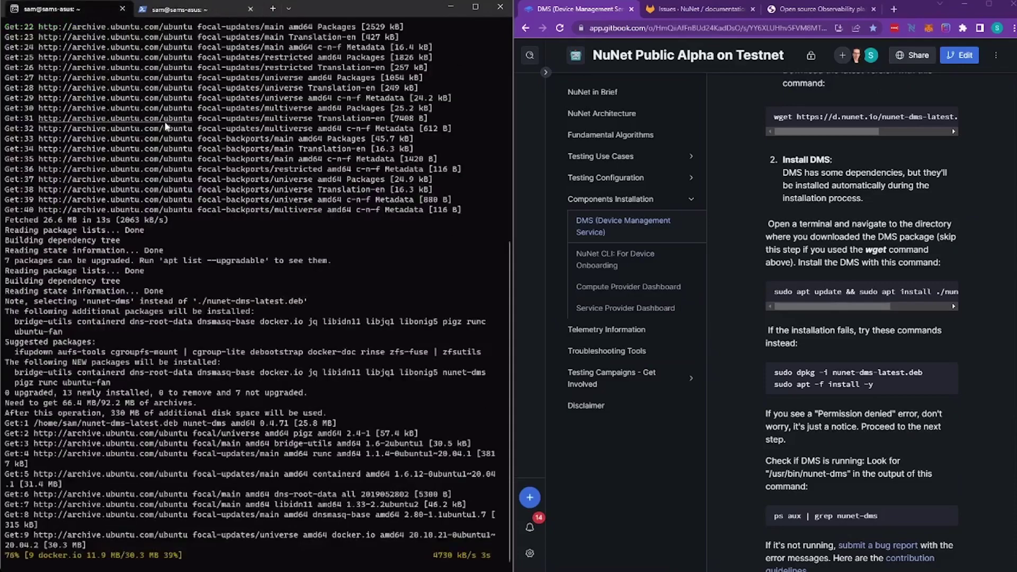
left_click(197, 14)
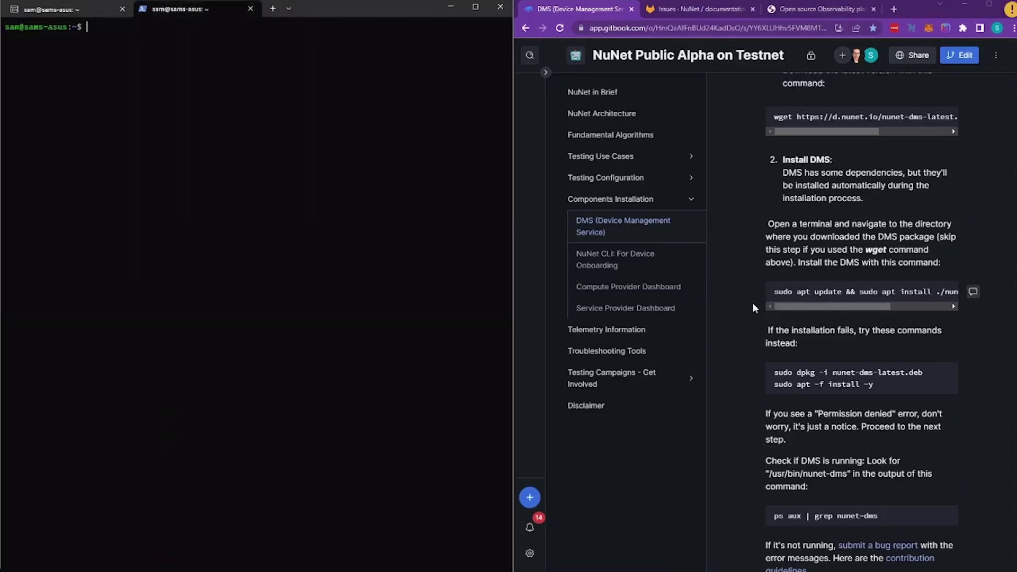
Step: Expand 'View filter and save the logfiles' and copy the 'sudo journalctl -f -u nunet-dms' command
left_click(610, 350)
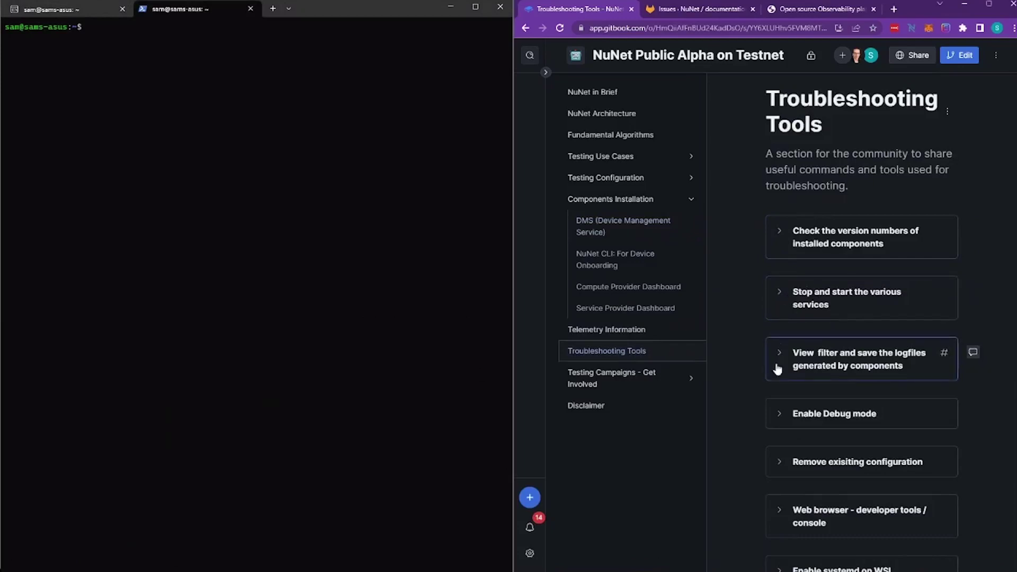
scroll(781, 420, "down", 3)
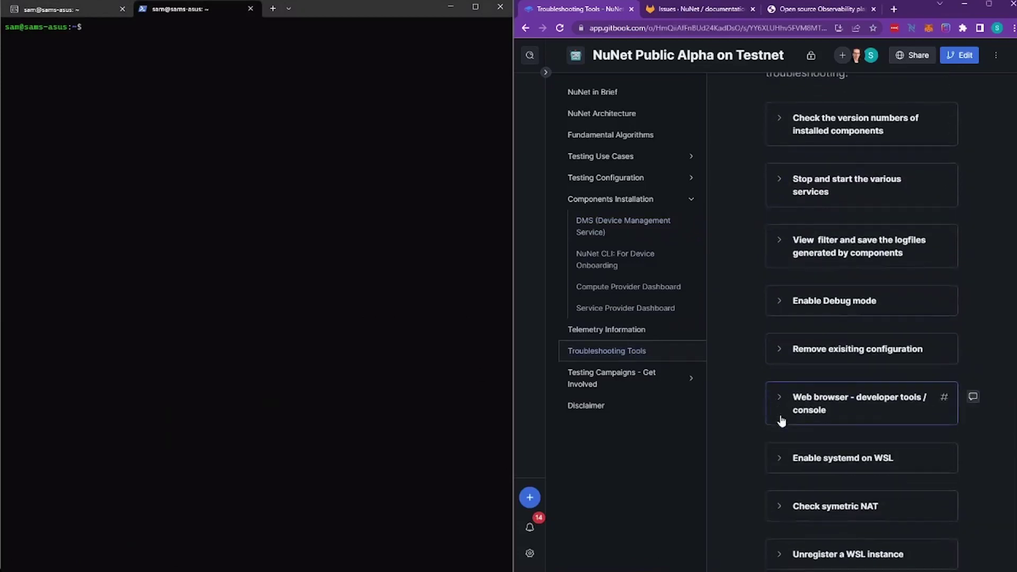
scroll(779, 414, "up", 3)
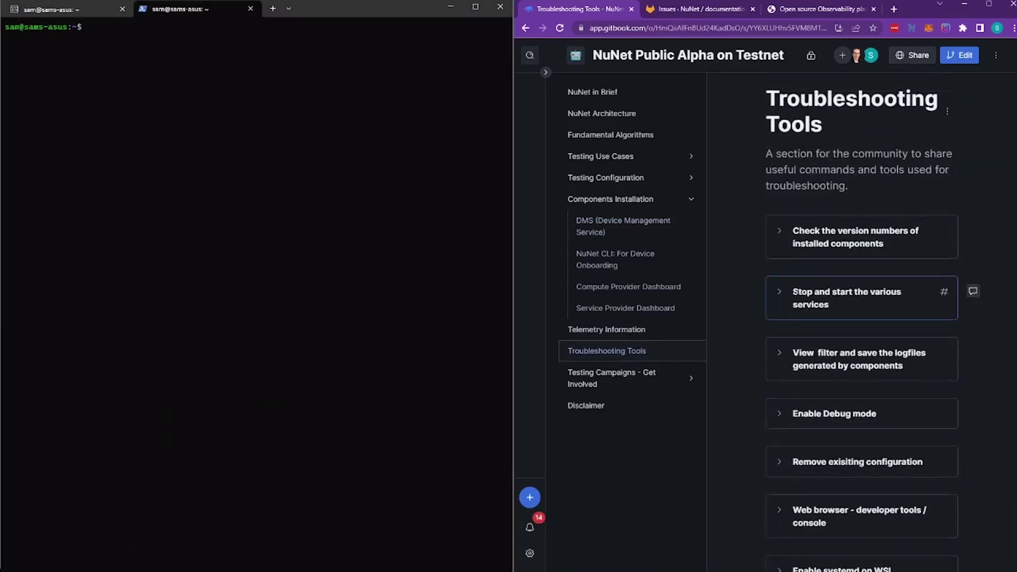
left_click(782, 353)
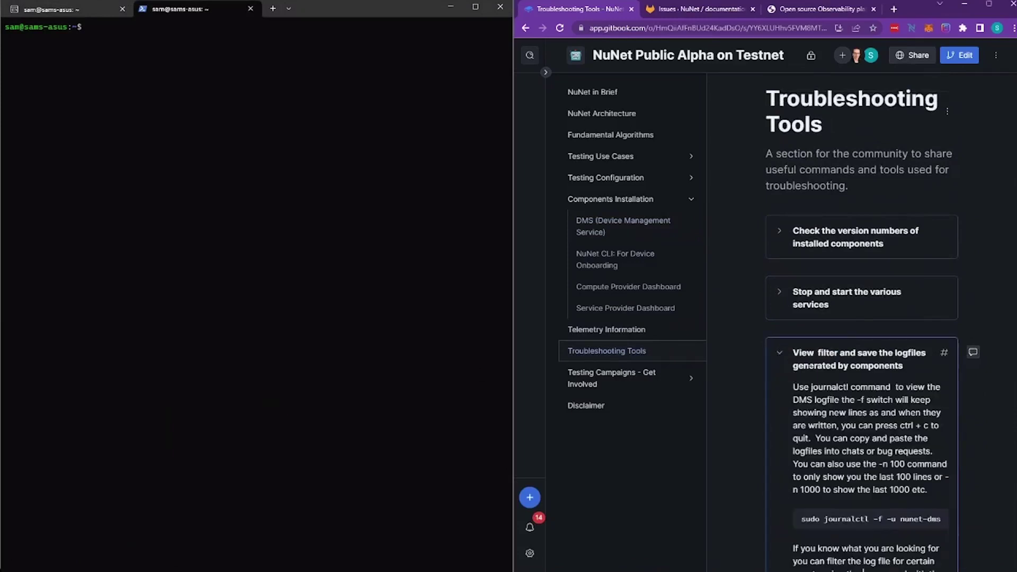
scroll(783, 352, "down", 2)
scroll(861, 345, "down", 2)
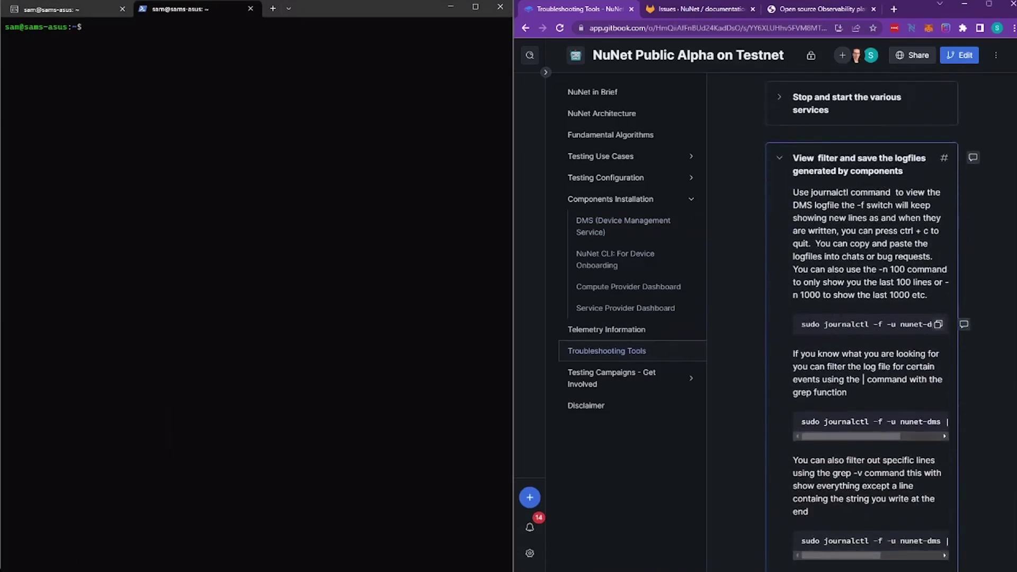
left_click(938, 323)
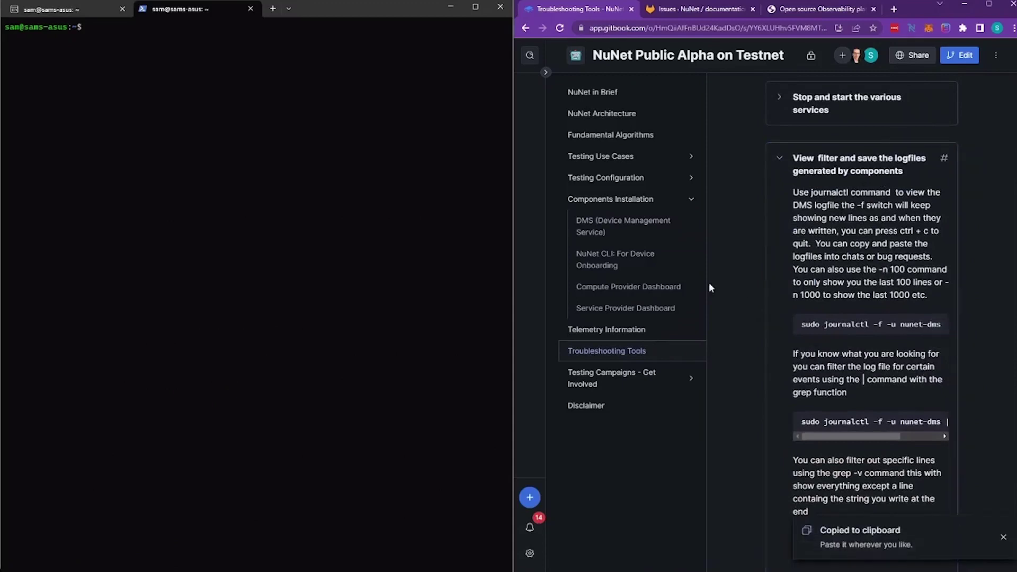
left_click(187, 124)
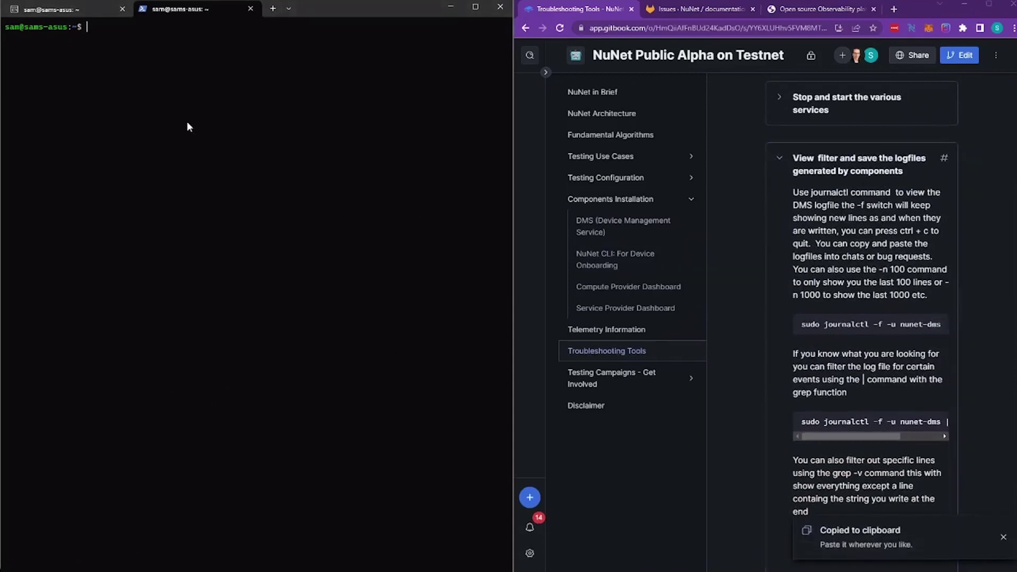
Step: Follow the DMS logs with sudo journalctl -f -u nunet-dms, then enter nunet in the install tab
key("ctrl+v")
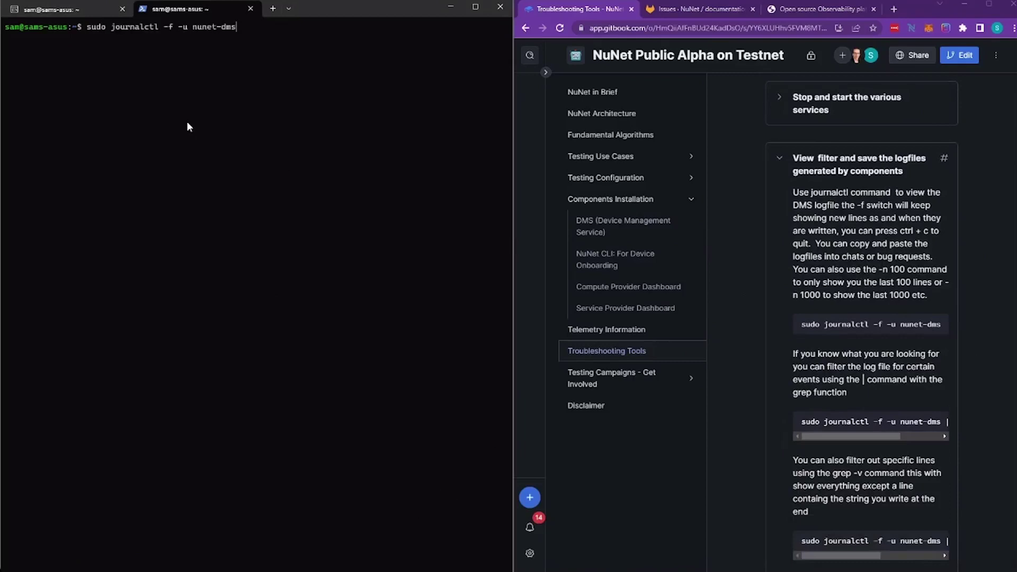
key("Return")
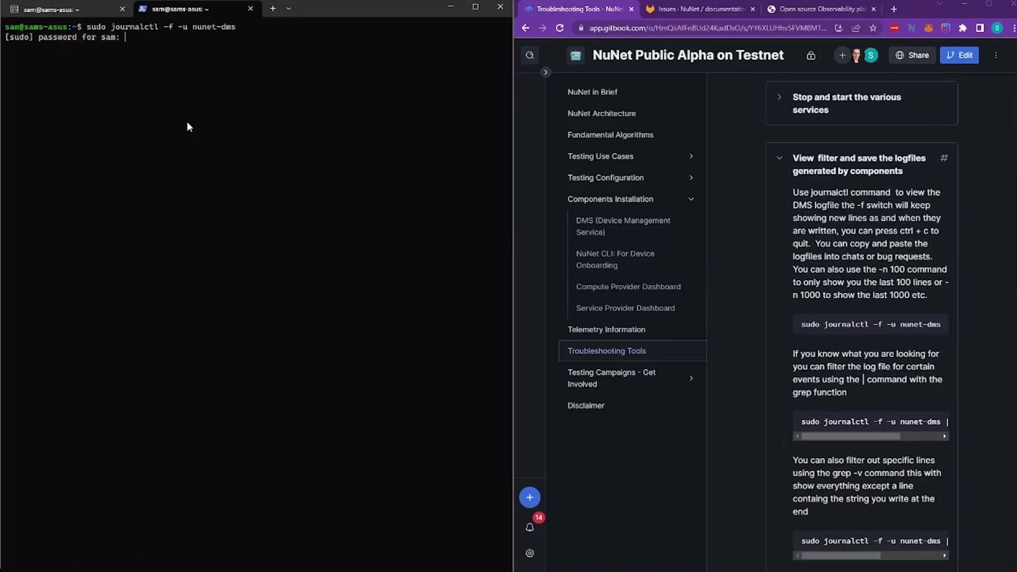
key("Return")
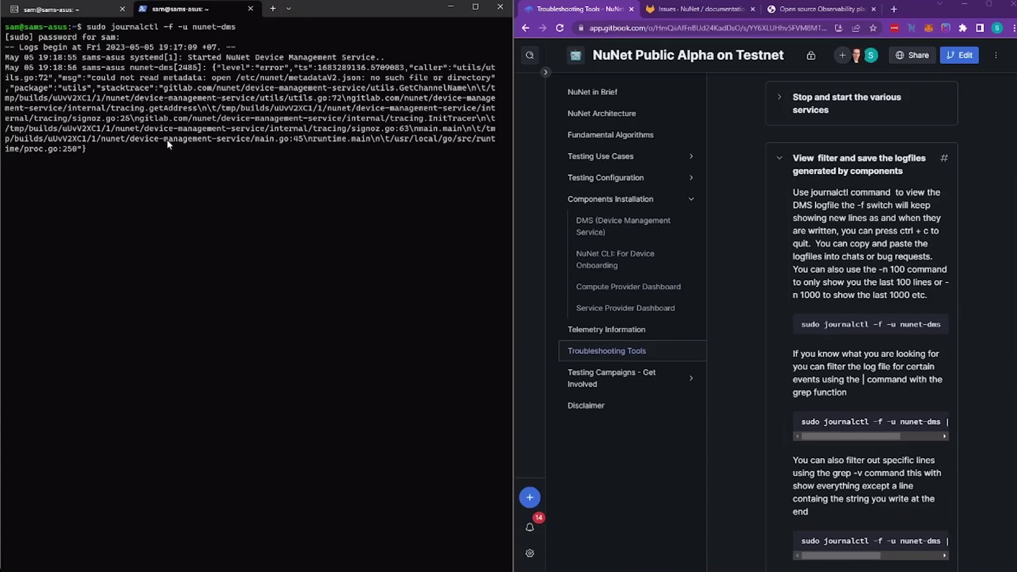
left_click(60, 9)
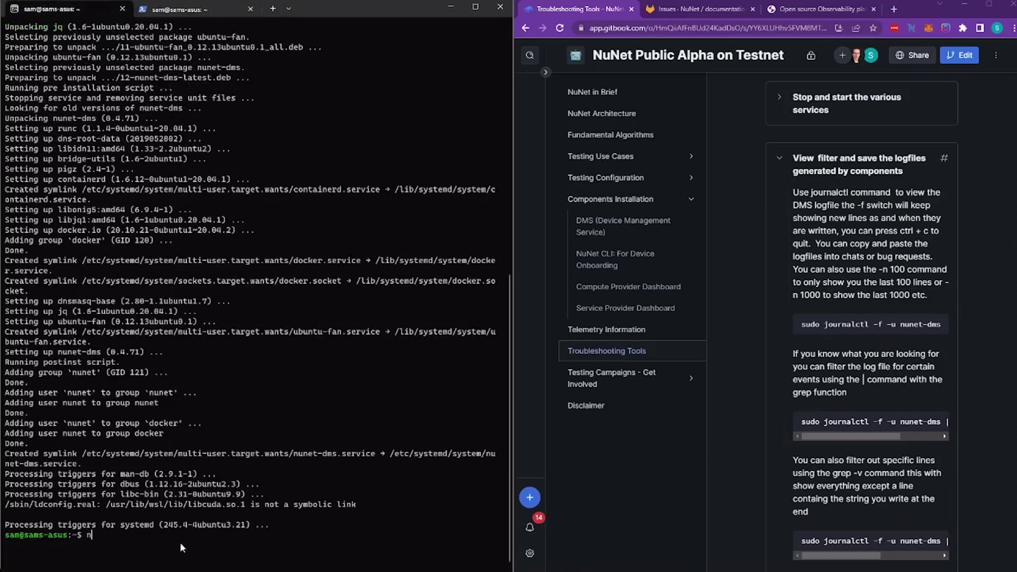
type("nunet")
Step: Show the nunet CLI help and find the device onboarding example in the GitBook docs
key("Return")
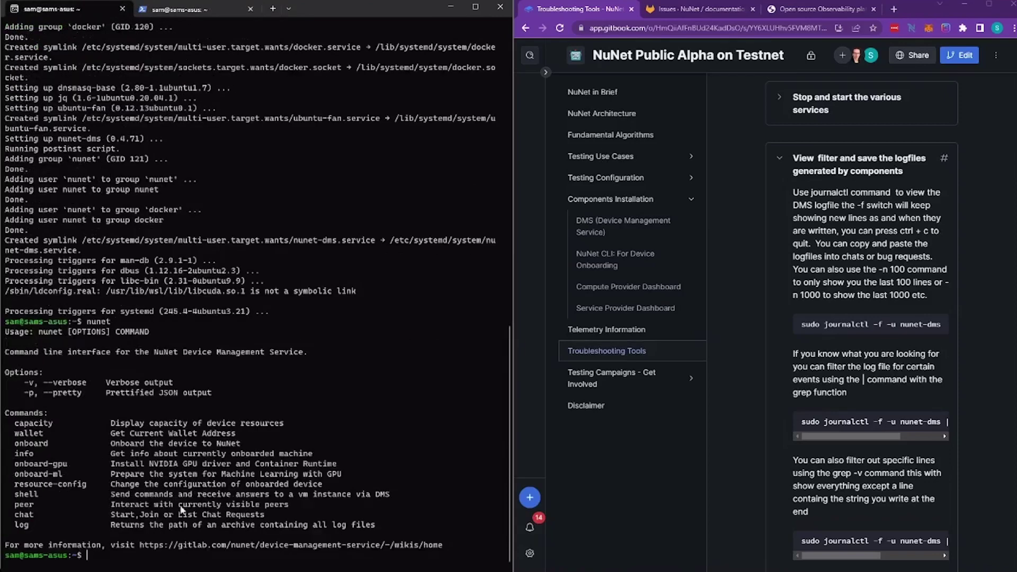
left_click(601, 270)
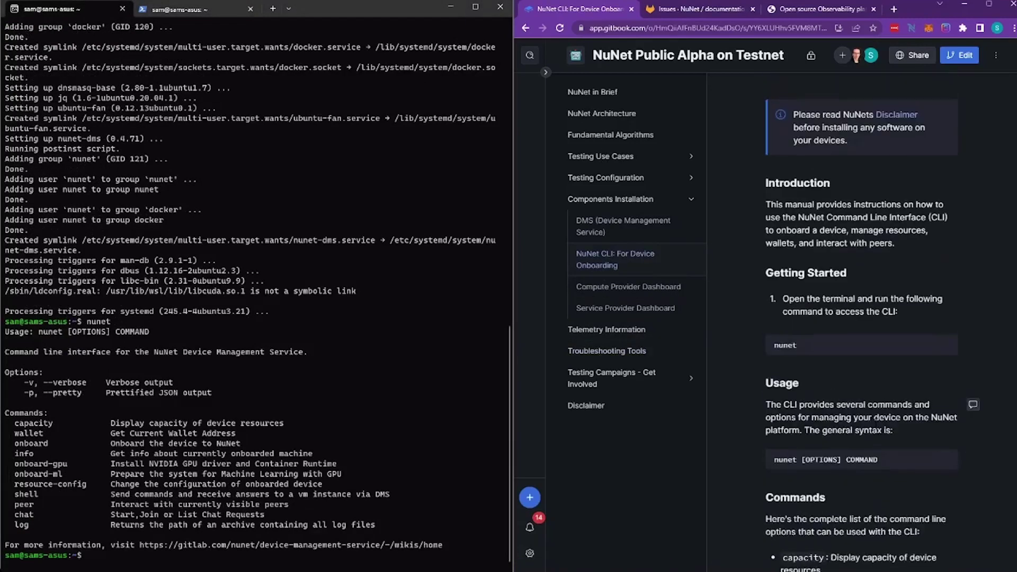
scroll(875, 426, "down", 8)
scroll(875, 422, "down", 8)
scroll(875, 427, "down", 2)
Step: Paste the example 'nunet onboard -m 4000 -c 15000 -n nunet-test' command and erase its sample wallet address
left_click(946, 460)
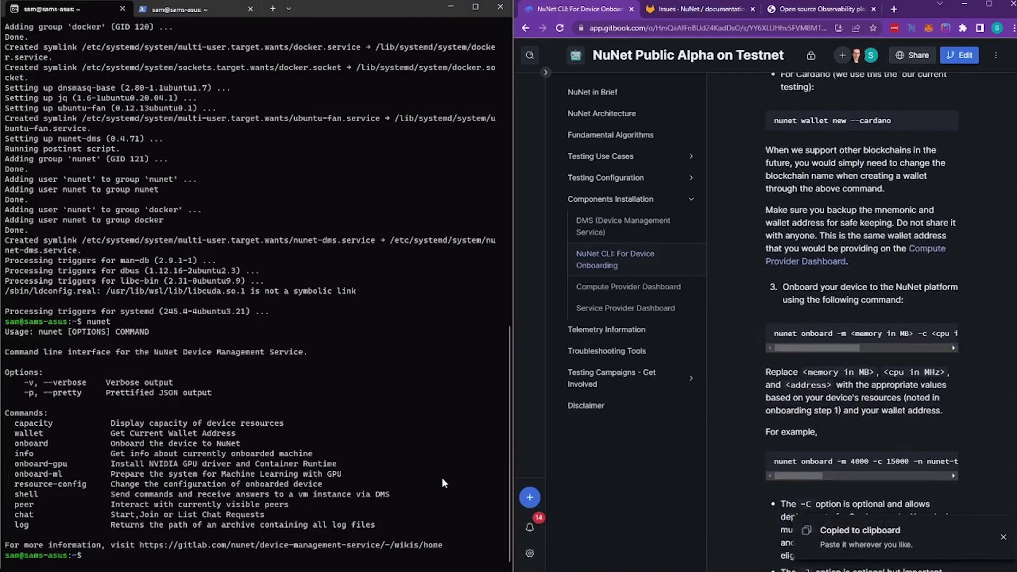
left_click(366, 554)
key("ctrl+v")
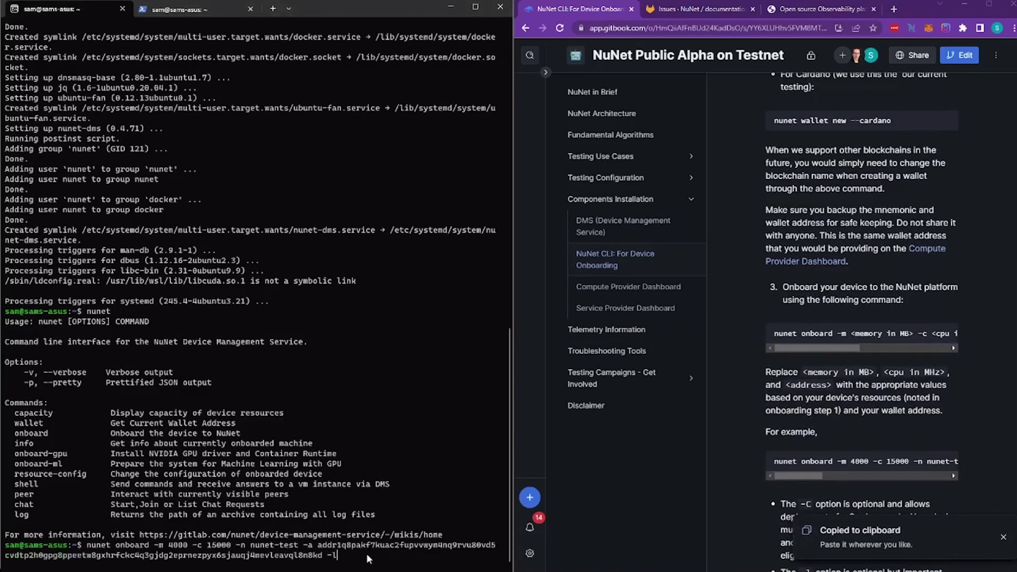
key("BackSpace")
key("BackSpace")
key("BackSpace")
key("BackSpace")
key("BackSpace")
key("BackSpace")
key("BackSpace")
key("BackSpace")
key("BackSpace")
key("BackSpace")
key("BackSpace")
key("BackSpace")
key("BackSpace")
key("BackSpace")
key("BackSpace")
key("BackSpace")
key("BackSpace")
key("BackSpace")
key("BackSpace")
key("BackSpace")
key("BackSpace")
key("BackSpace")
key("BackSpace")
key("BackSpace")
key("BackSpace")
key("BackSpace")
key("BackSpace")
key("BackSpace")
key("BackSpace")
key("BackSpace")
key("BackSpace")
key("BackSpace")
key("BackSpace")
key("BackSpace")
key("BackSpace")
key("BackSpace")
key("BackSpace")
key("BackSpace")
key("BackSpace")
key("BackSpace")
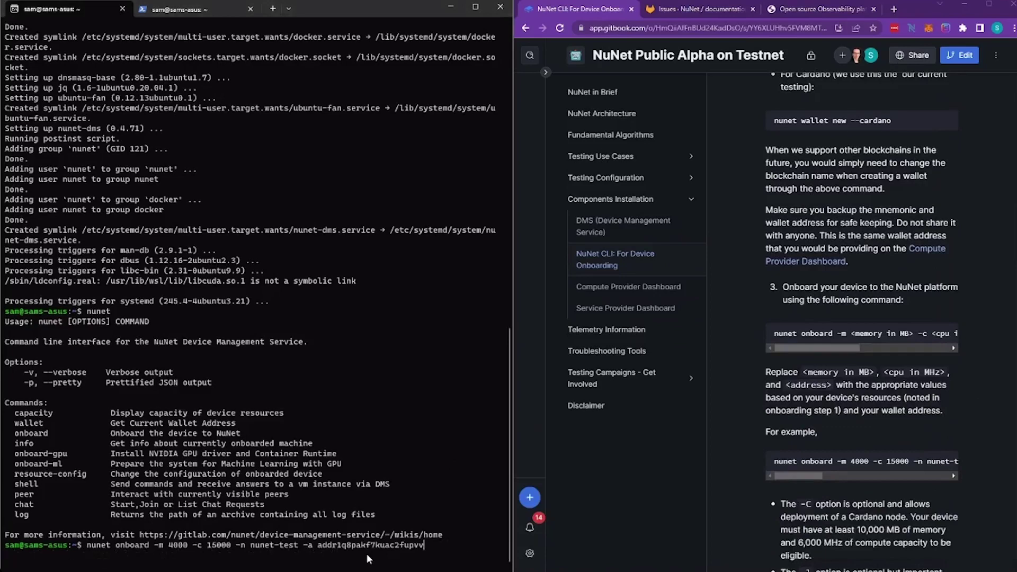
key("BackSpace")
Step: Paste the NuNet wallet's receive address after -a in the onboard command
left_click(913, 25)
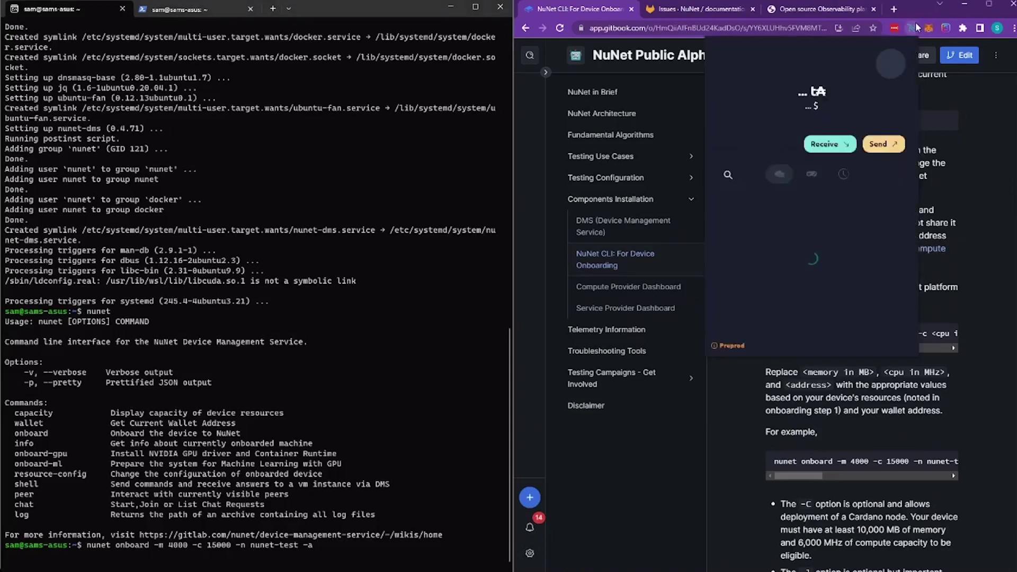
left_click(828, 144)
left_click(857, 290)
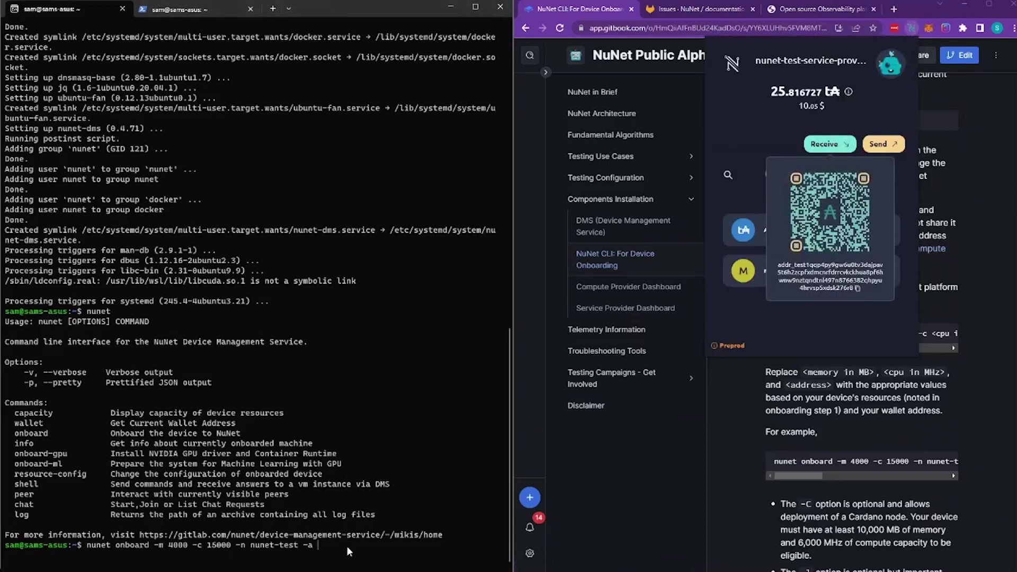
key("ctrl+v")
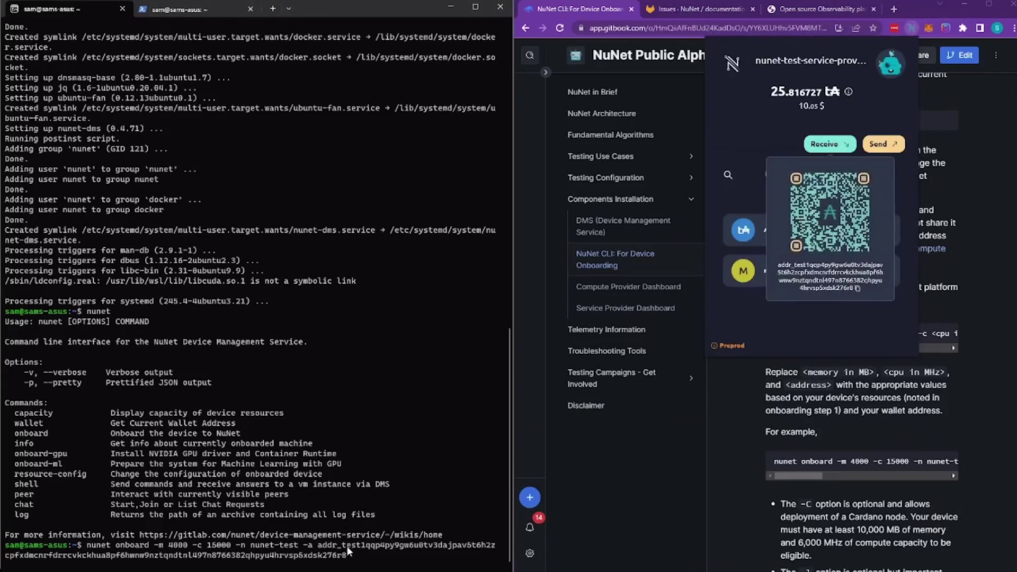
Step: Change memory to 3000 and CPU to 4000, then run the onboard command to nunet-test
key("Left")
key("Left")
key("Left")
key("Left")
key("Left")
key("Left")
key("Left")
key("Left")
key("Left")
key("Left")
key("Left")
key("Left")
key("Left")
key("Left")
key("Left")
key("Left")
key("Left")
key("Left")
key("Left")
key("Left")
key("Left")
key("Left")
key("Left")
key("Left")
key("Left")
key("Left")
key("Left")
key("Left")
key("Left")
key("Left")
key("Left")
key("Left")
key("Left")
key("Left")
key("Left")
key("Left")
key("Left")
key("Left")
key("Left")
key("Left")
key("BackSpace")
key("Delete")
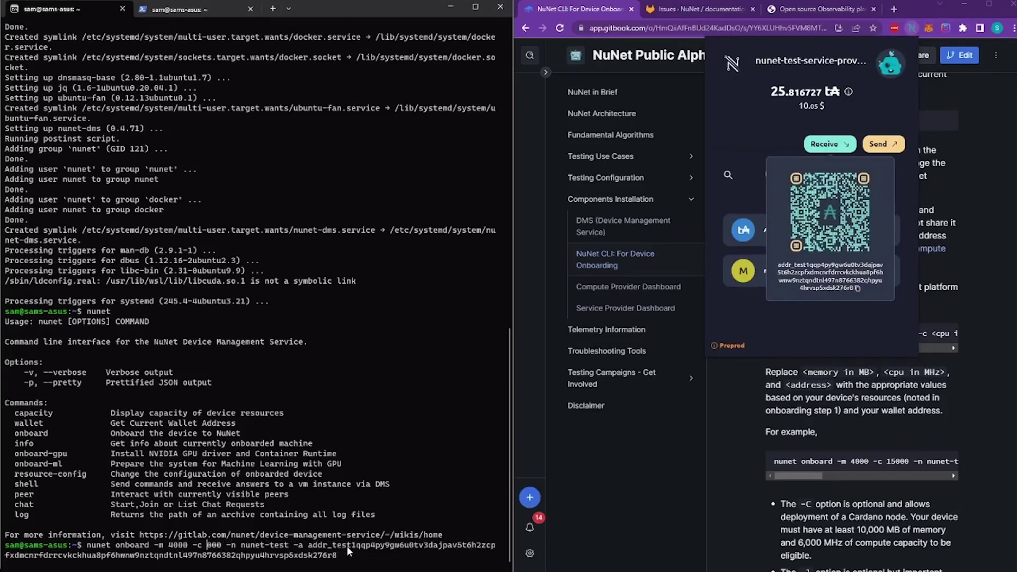
type("4")
key("Left")
key("Left")
key("Left")
key("Left")
key("Left")
key("Left")
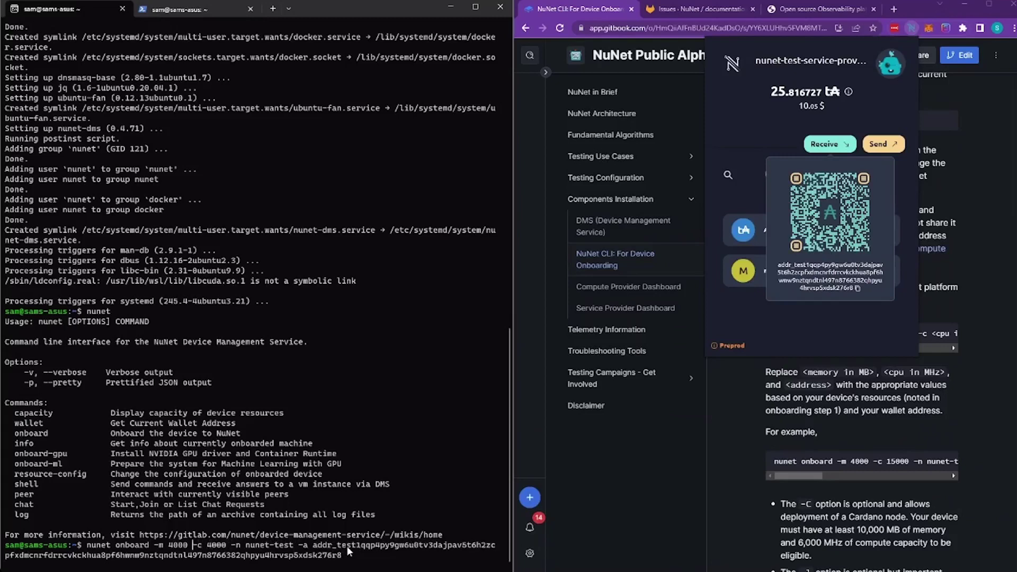
key("Left")
key("BackSpace")
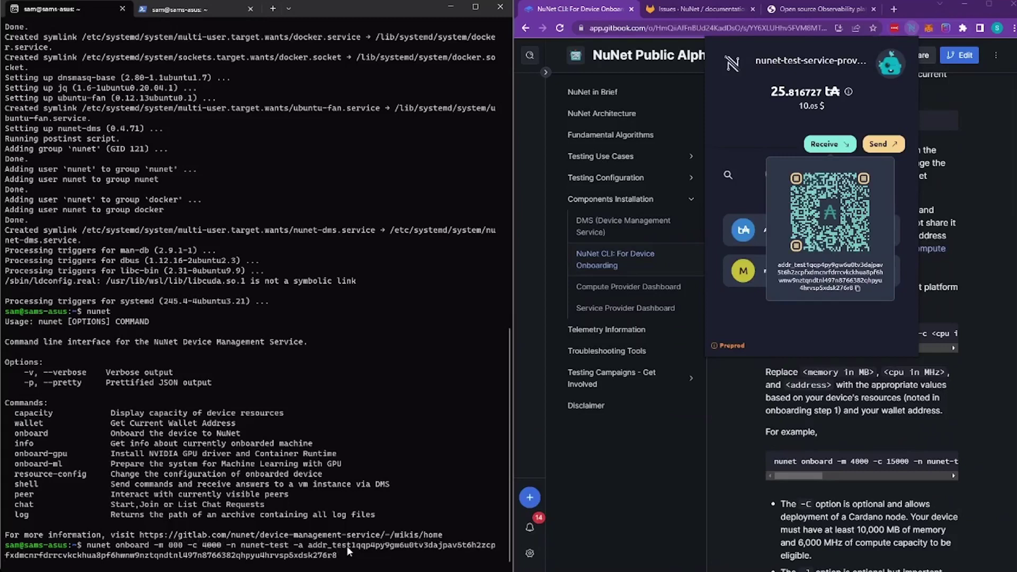
type("3")
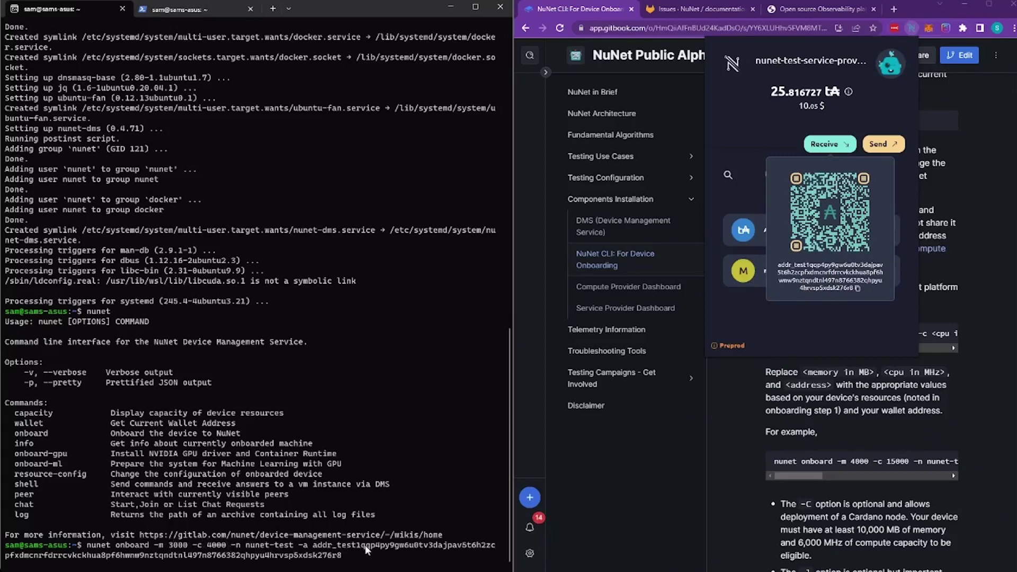
key("Right")
key("Right")
key("Right")
key("Right")
key("Right")
key("Right")
key("Right")
key("Right")
key("Right")
key("Right")
key("Right")
key("Right")
key("Right")
key("Right")
key("Right")
key("Right")
key("Right")
key("Right")
key("Right")
key("Right")
key("Right")
key("Right")
key("Right")
key("Right")
key("Right")
key("Right")
key("Right")
key("Right")
key("Right")
key("Right")
key("Right")
key("Right")
key("Right")
key("Right")
key("Right")
key("Right")
key("Right")
key("Right")
key("Right")
key("Return")
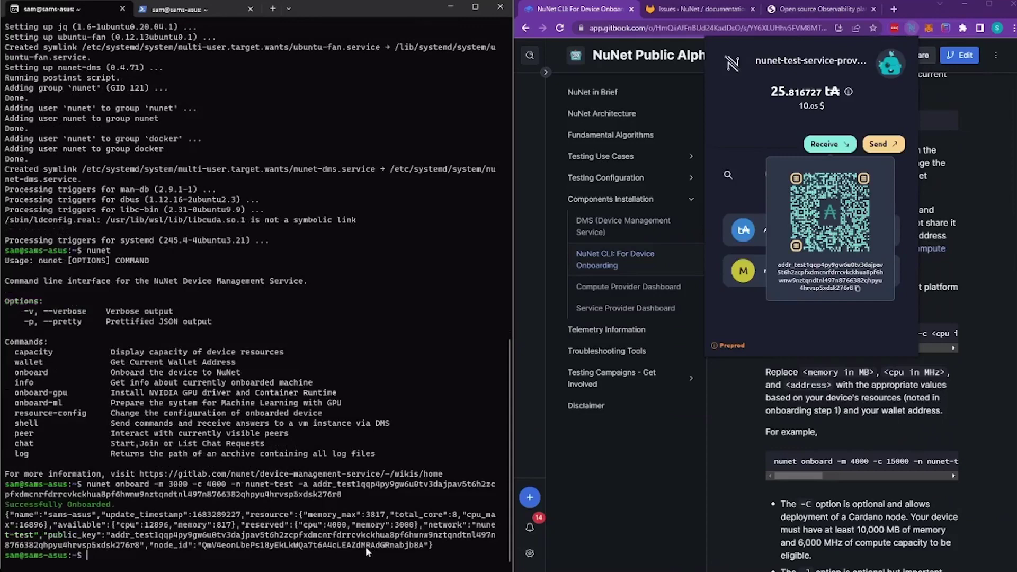
Step: Run nunet peer list, then a mistyped 'nunet peep self' command
type("nunet peer list")
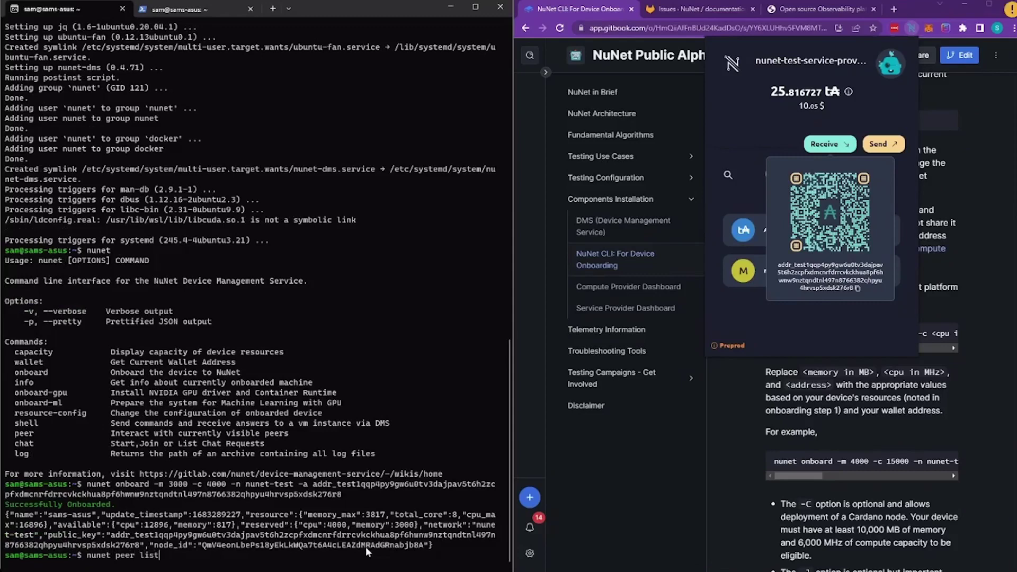
key("Return")
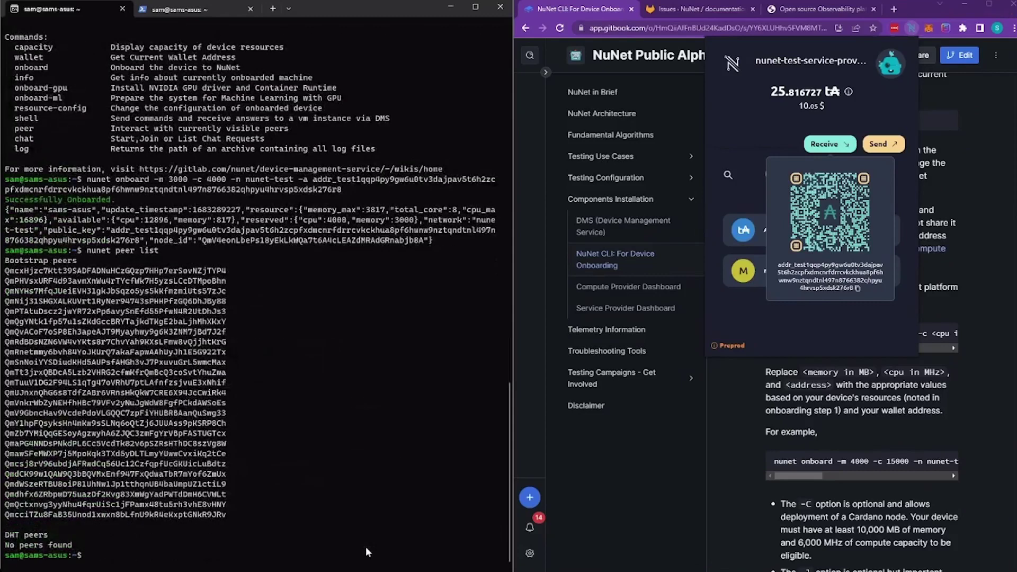
type("nunet")
type("peep self")
key("Return")
Step: Rerun it corrected as nunet peer self to show the peer ID, then open the Service Provider Dashboard docs
key("Up")
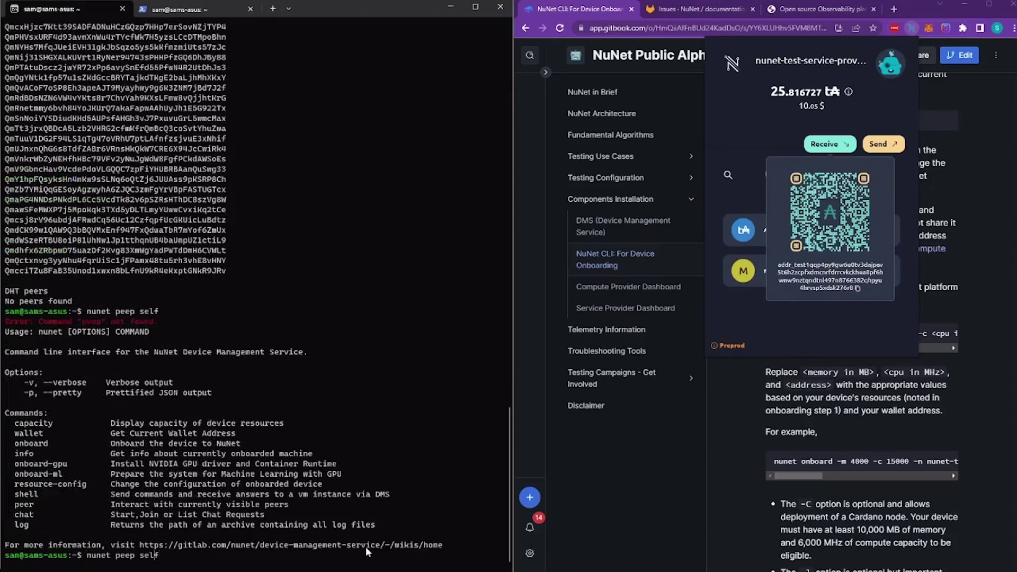
key("Left")
key("Left")
key("Left")
key("Left")
key("Left")
key("BackSpace")
type("r")
key("Return")
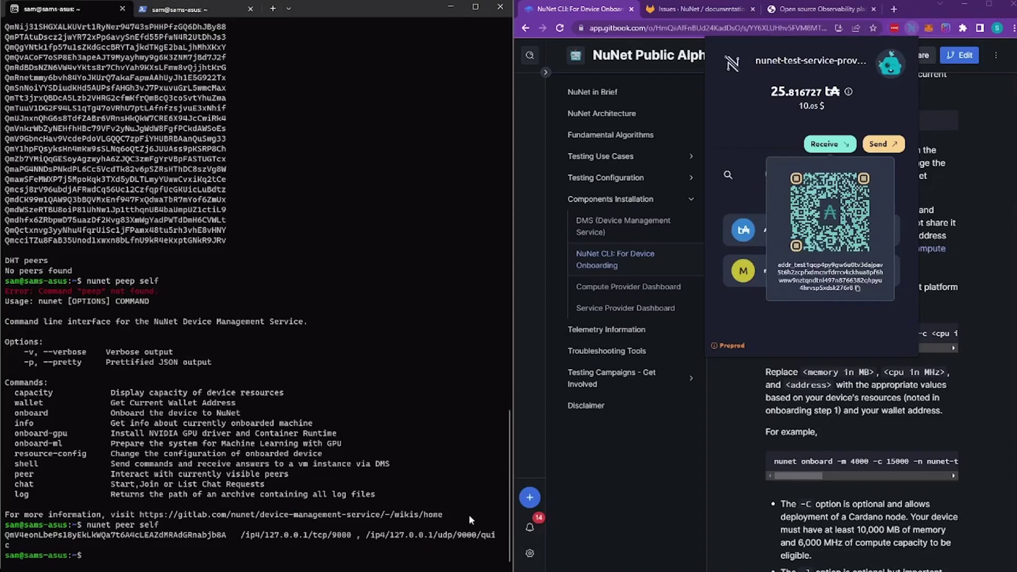
left_click(633, 309)
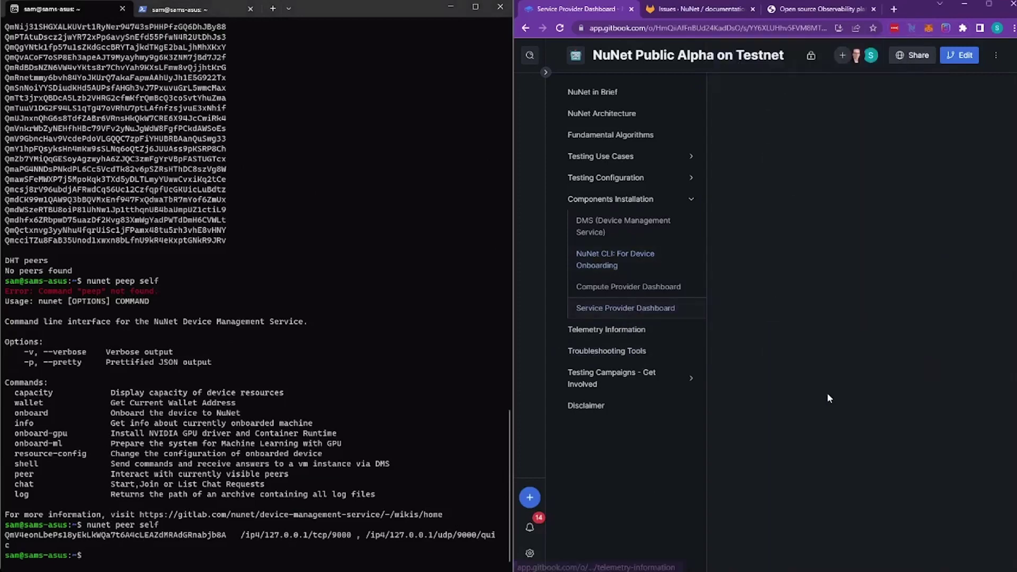
Step: Scroll the Service Provider Dashboard guide down to its Understanding Issues section
scroll(827, 398, "down", 5)
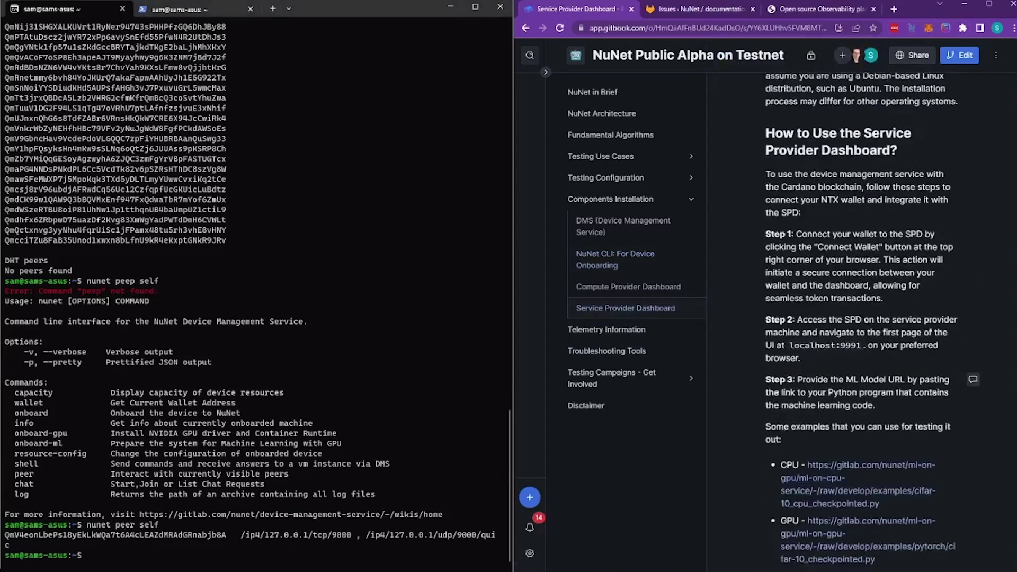
scroll(896, 392, "down", 10)
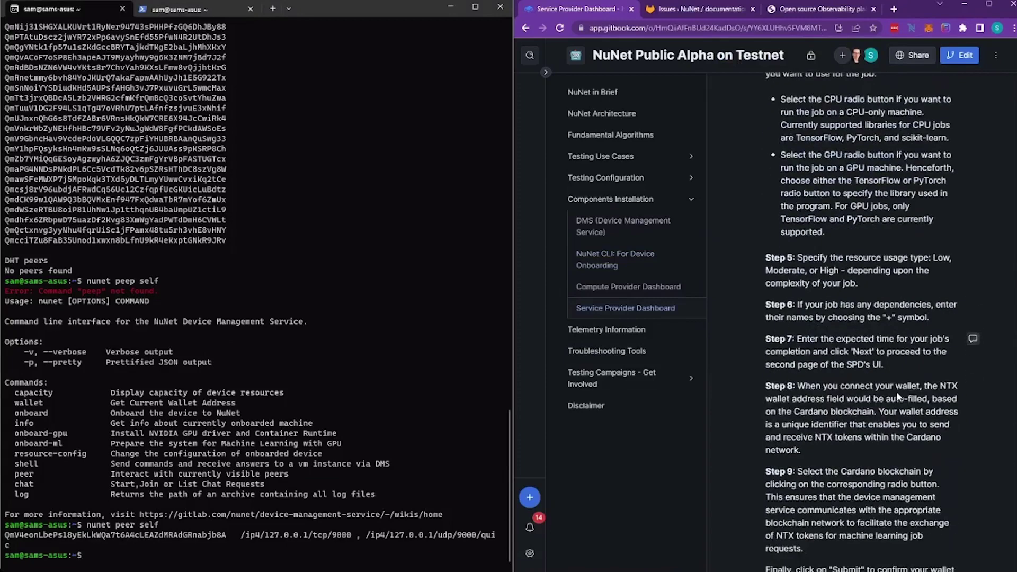
scroll(897, 392, "down", 10)
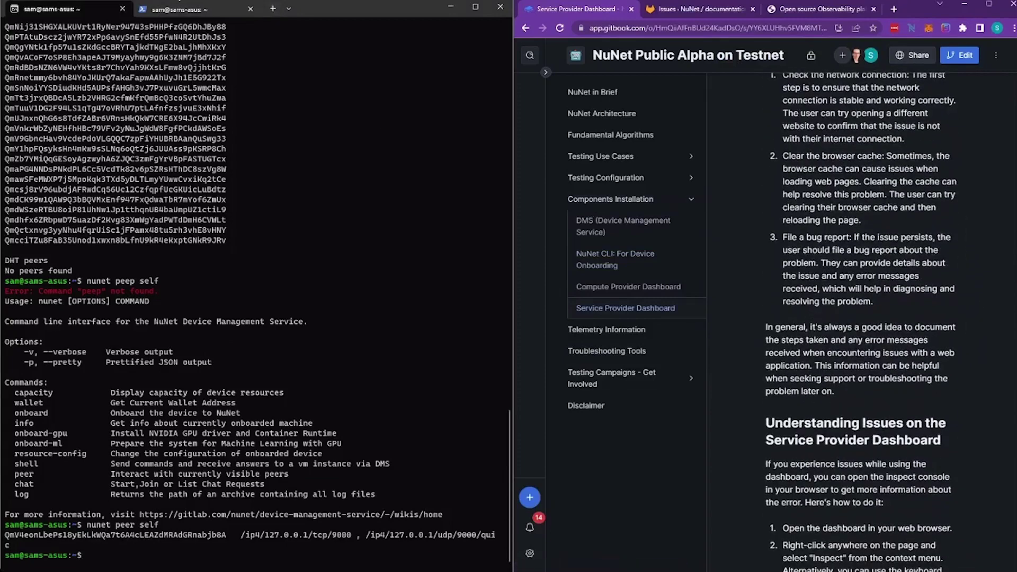
Step: Switch to the second terminal tab and scroll through the live nunet-dms journalctl log
left_click(180, 11)
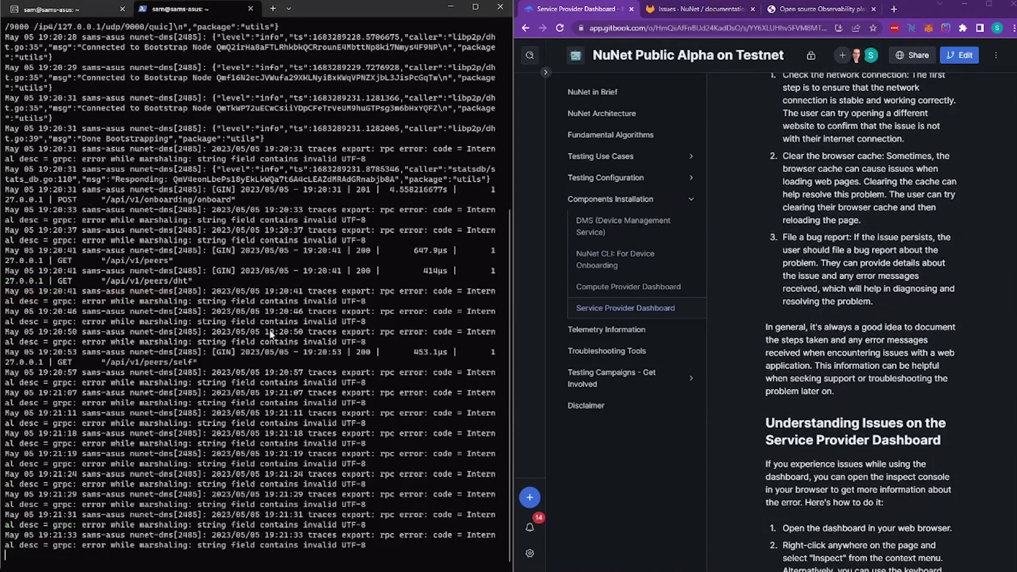
scroll(299, 456, "up", 1)
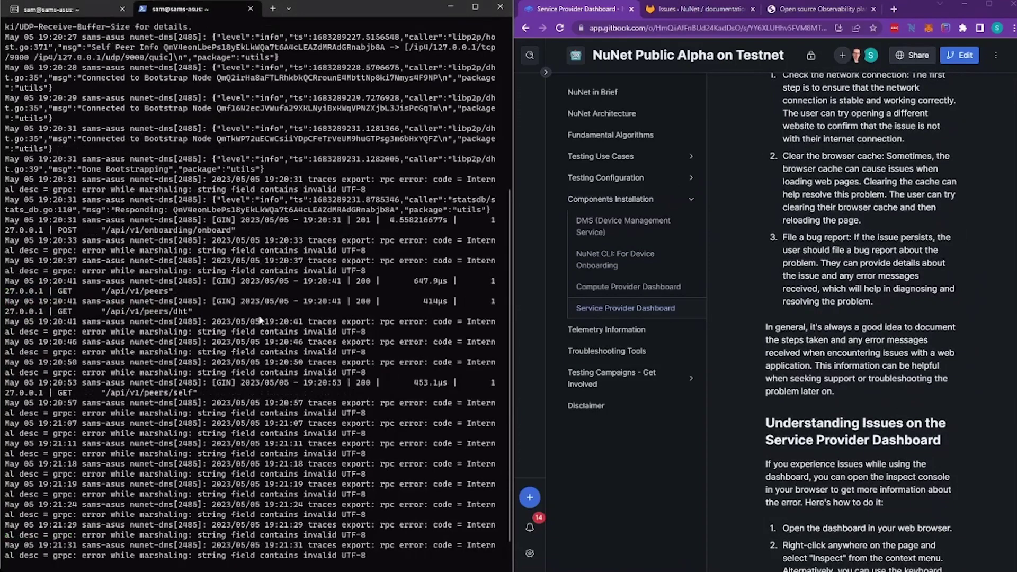
scroll(253, 330, "down", 1)
scroll(253, 328, "up", 10)
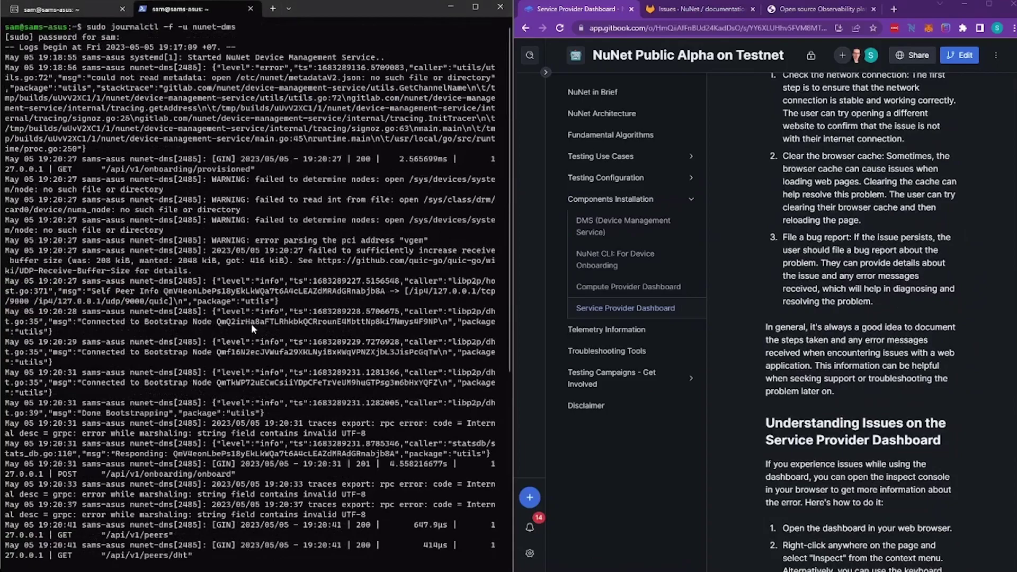
scroll(253, 328, "down", 4)
scroll(252, 328, "down", 6)
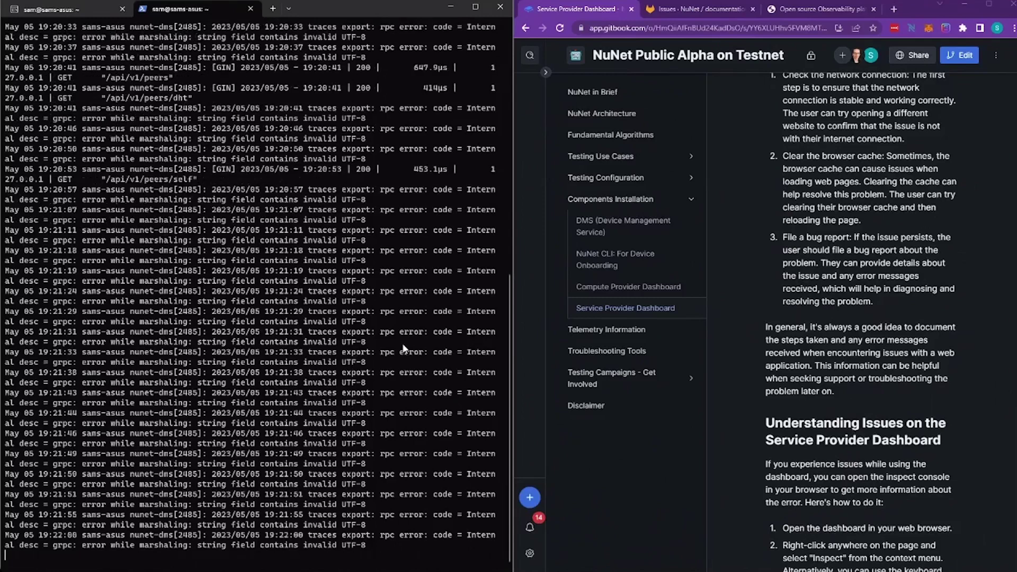
Step: Open Troubleshooting Tools, expand 'View filter and save the logfiles', and copy its grep -v 'traces export' command
left_click(592, 354)
scroll(804, 390, "down", 2)
scroll(804, 390, "up", 2)
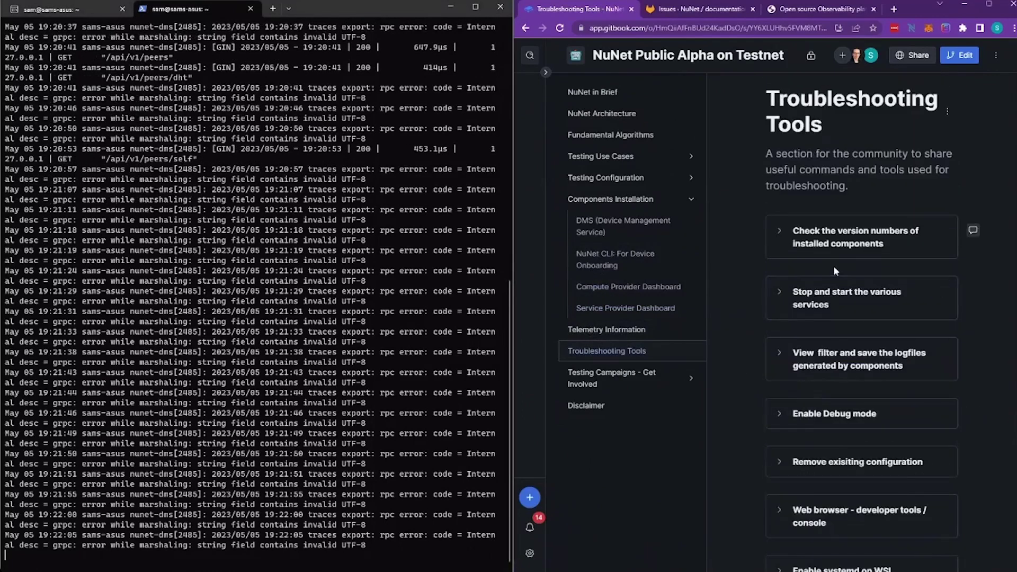
scroll(770, 277, "down", 1)
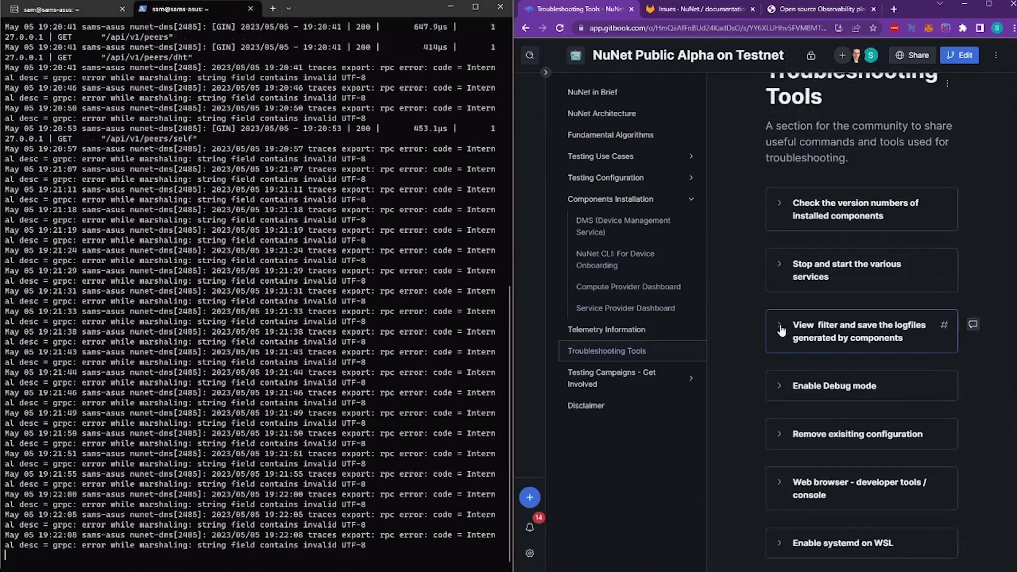
left_click(781, 326)
scroll(825, 359, "down", 4)
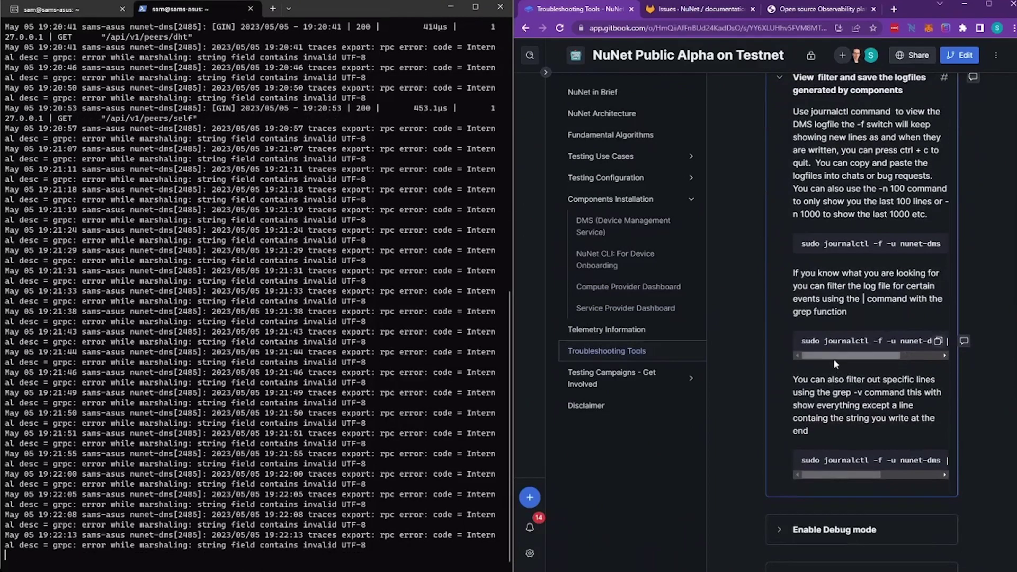
mouse_move(841, 355)
left_mouse_down()
mouse_move(881, 364)
mouse_move(829, 354)
left_mouse_up()
left_click_drag(818, 474, 878, 481)
left_click(937, 458)
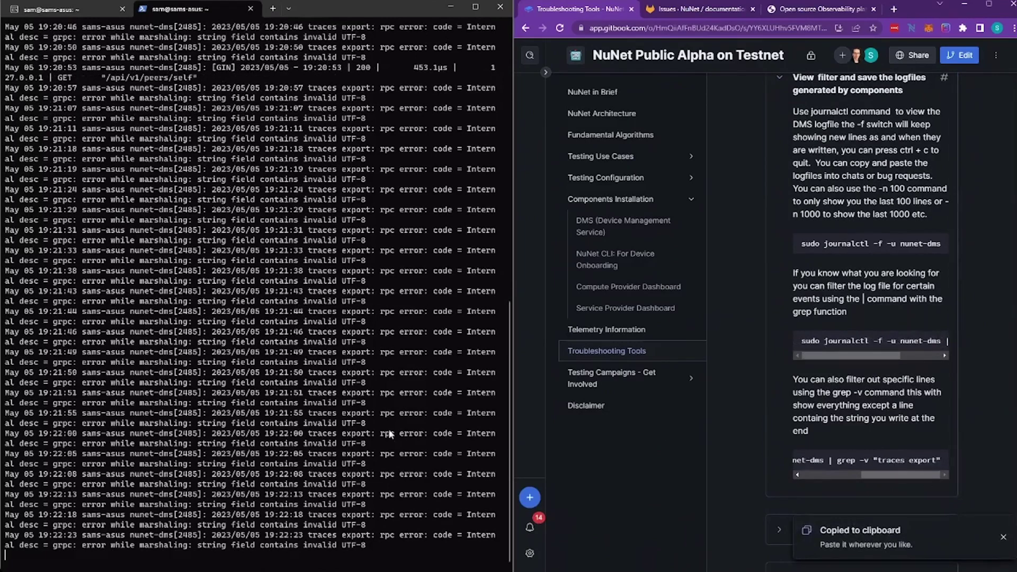
Step: Stop the raw log and run the pasted grep -v 'traces export' live-follow command
key("ctrl+c")
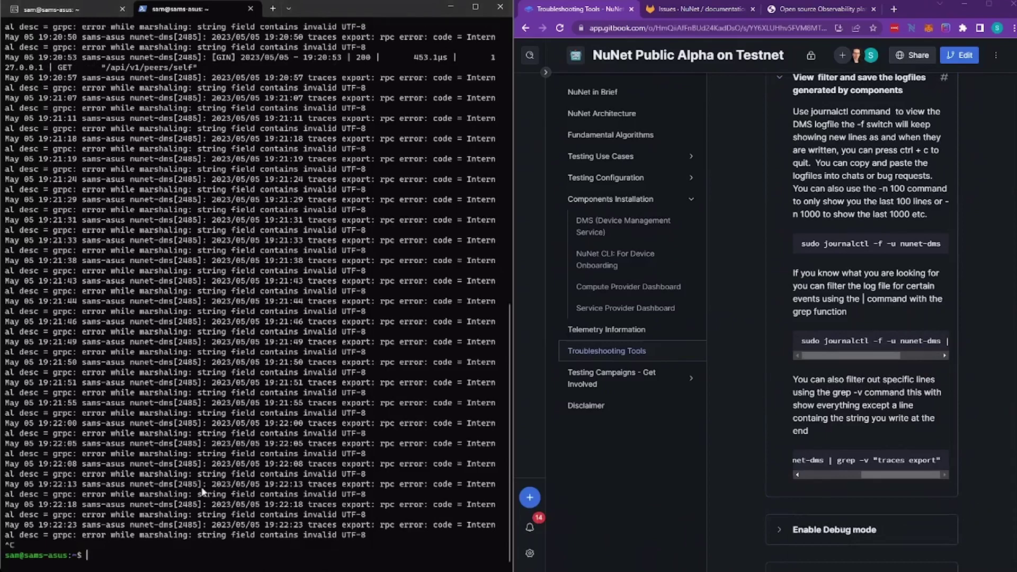
key("ctrl+v")
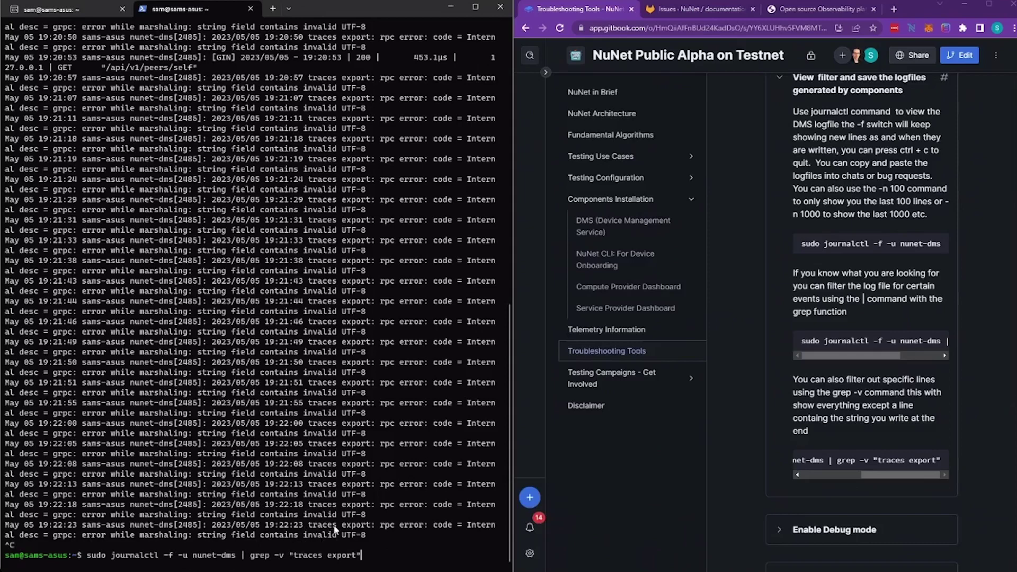
key("Return")
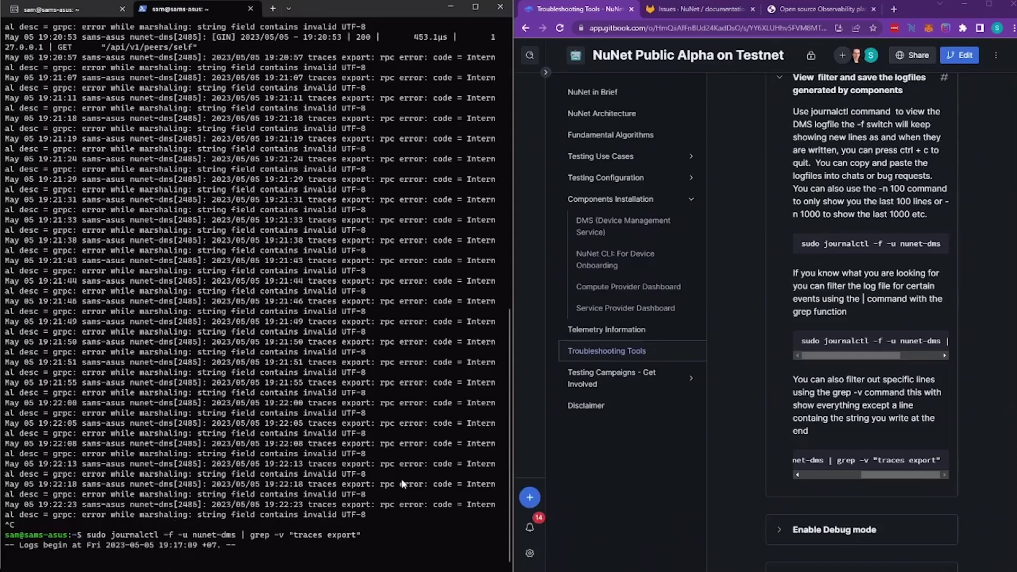
Step: Change -f to -n 2000 to show the last 2000 filtered nunet-dms log lines
key("ctrl+c")
key("Up")
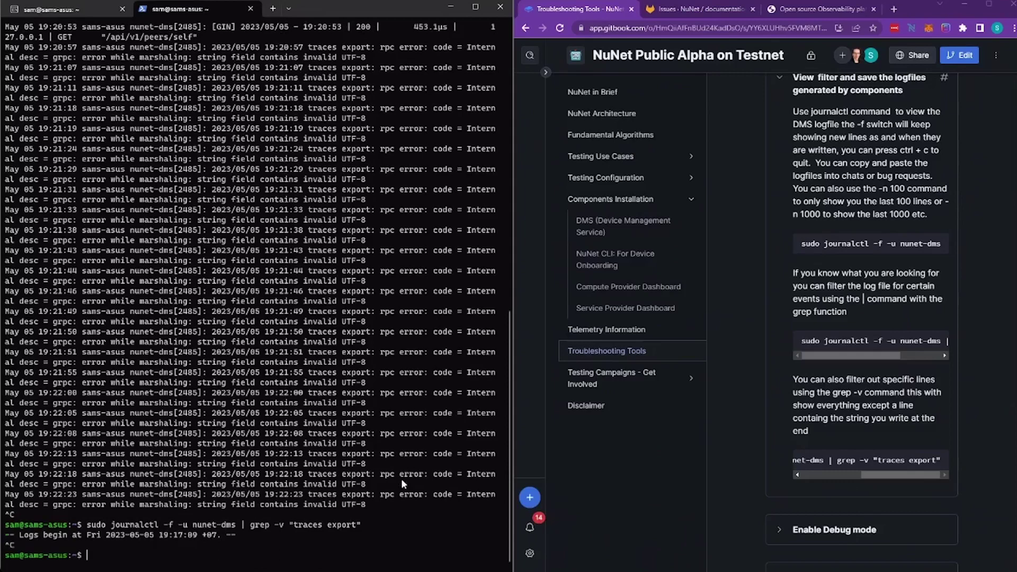
key("ctrl+Left")
key("ctrl+Left")
key("Left")
key("Left")
key("Left")
key("Left")
key("Left")
key("Left")
key("Left")
key("Left")
key("Left")
key("BackSpace")
type("n")
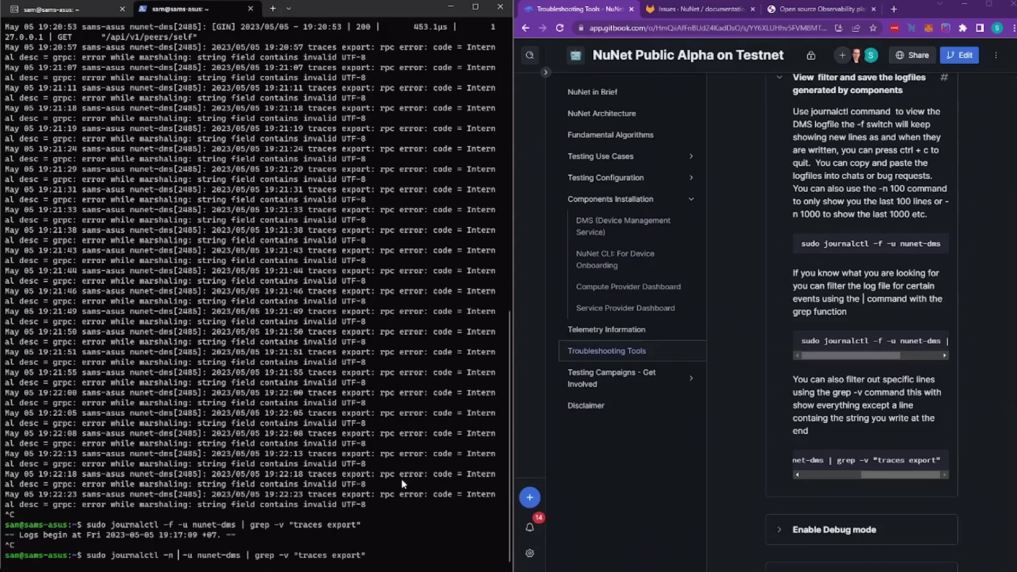
type(" 2000")
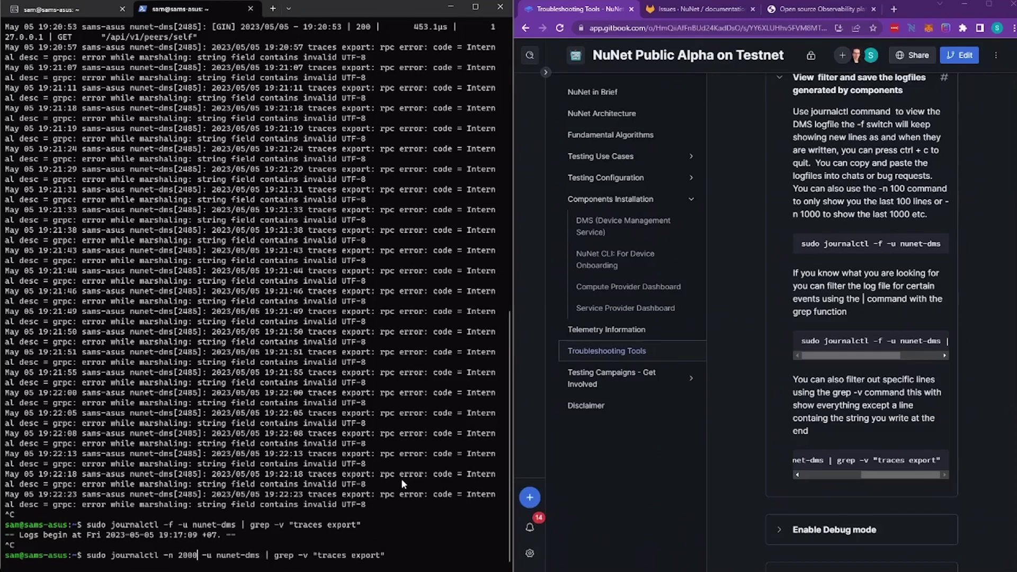
key("Return")
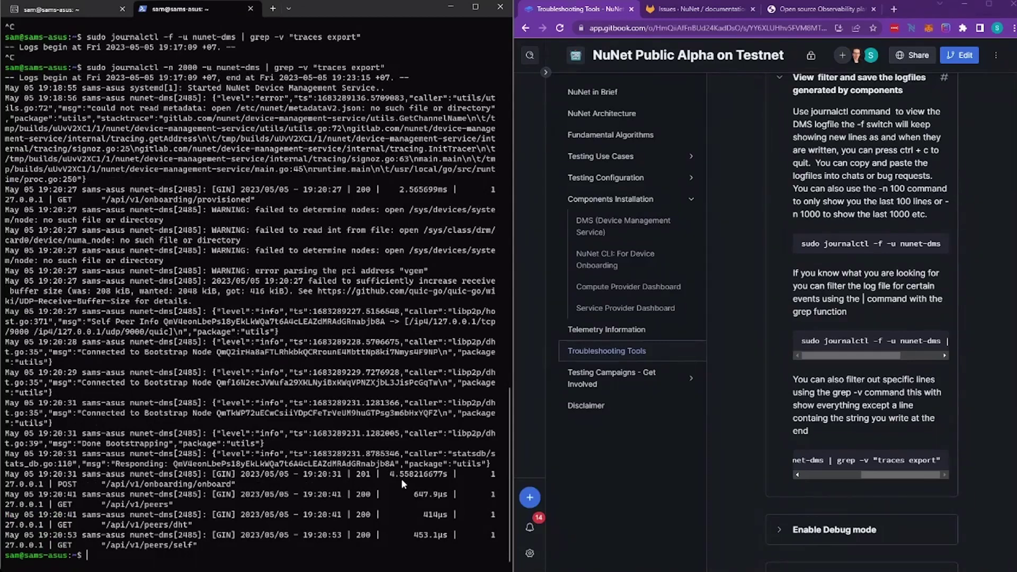
Step: Rerun the filtered -f live-follow log command from history
key("Up")
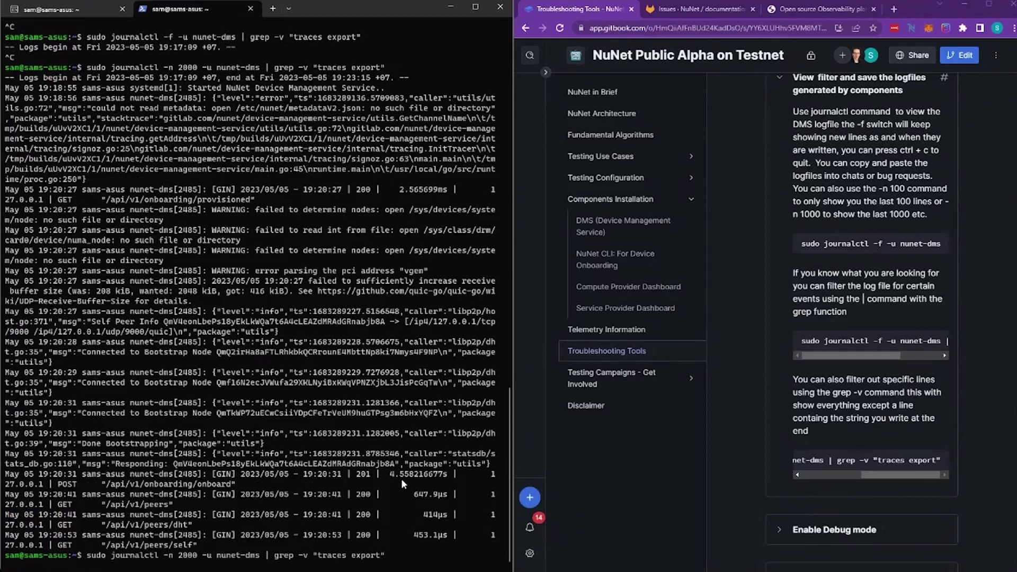
key("Up")
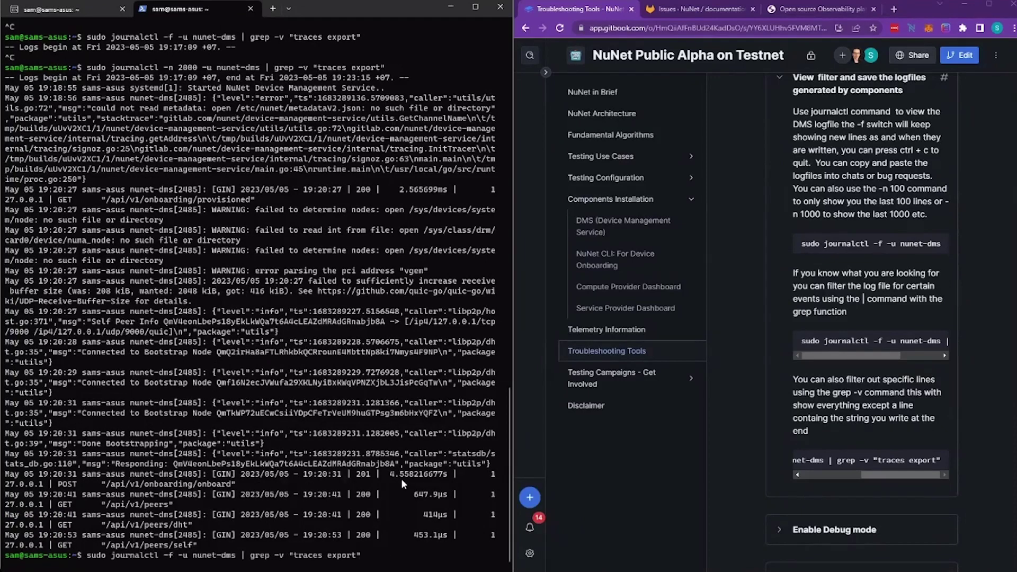
key("Return")
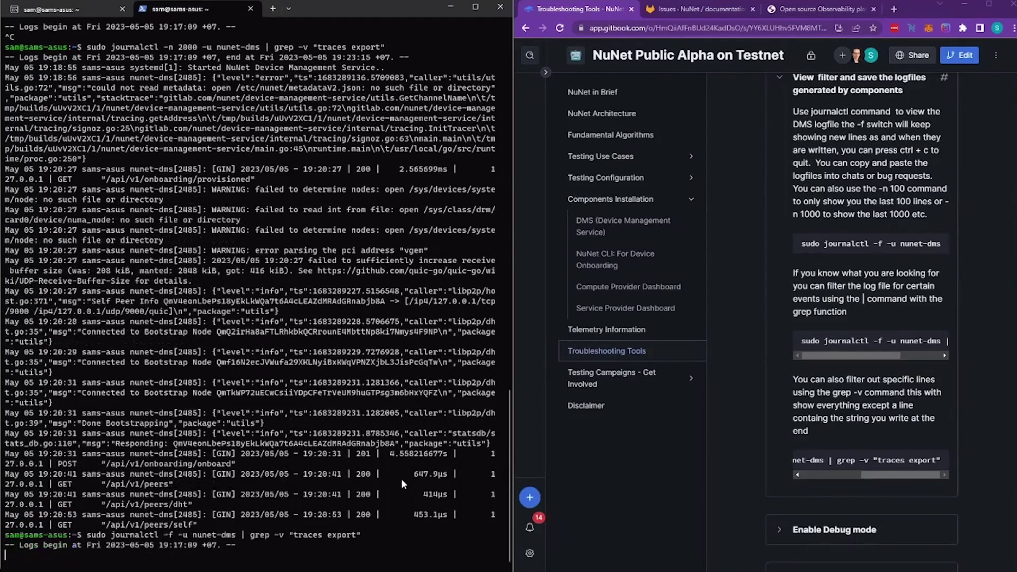
Step: Download nunet-spd-latest.deb using the wget command copied from the Service Provider Dashboard docs
left_click(67, 12)
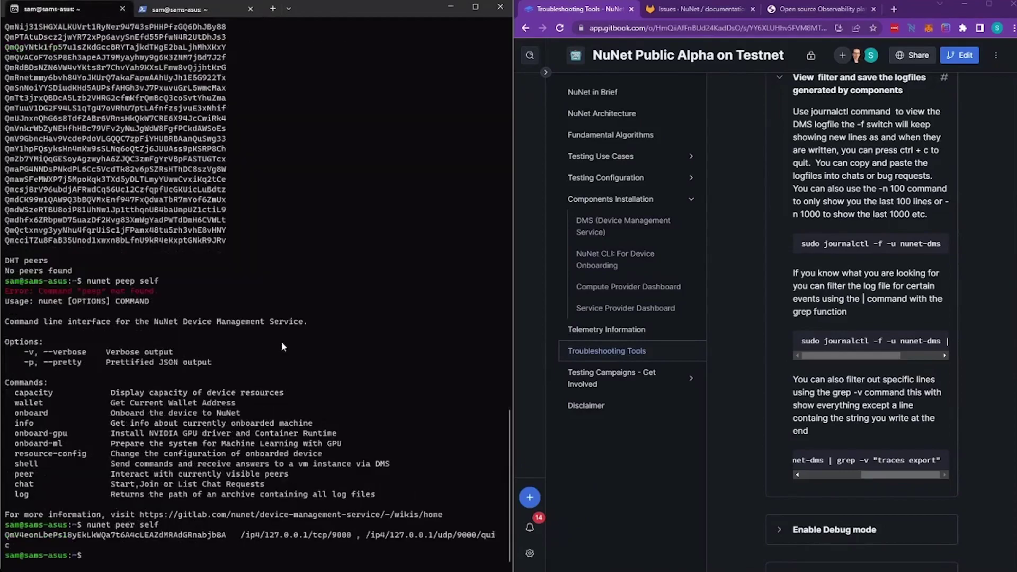
left_click(603, 305)
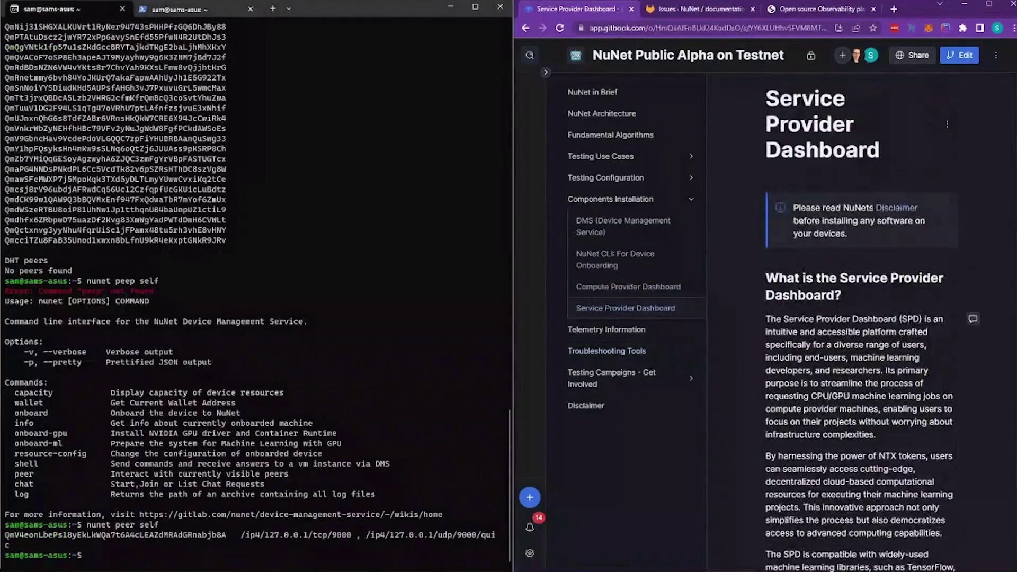
scroll(828, 302, "down", 5)
scroll(858, 317, "down", 4)
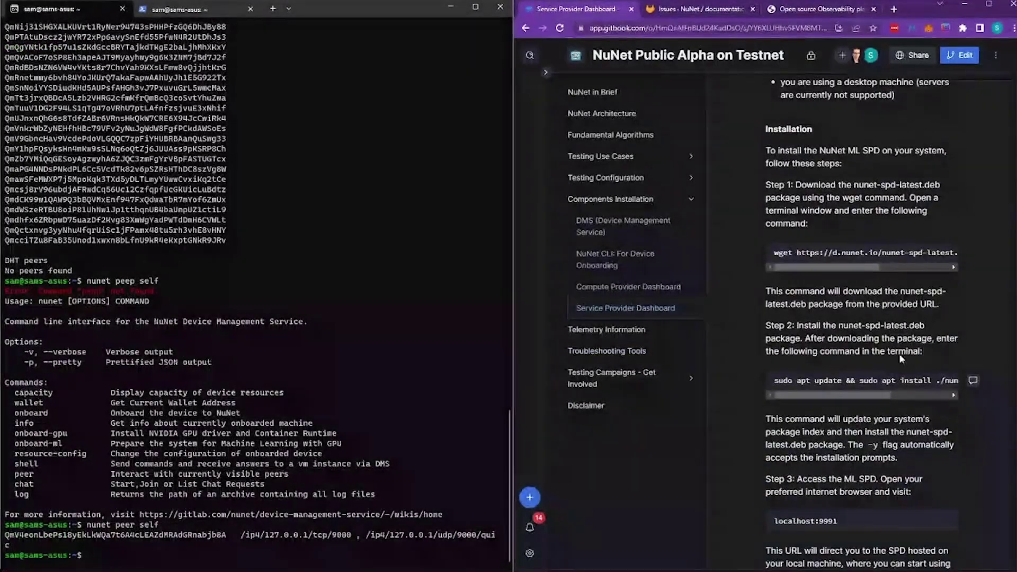
left_click(946, 251)
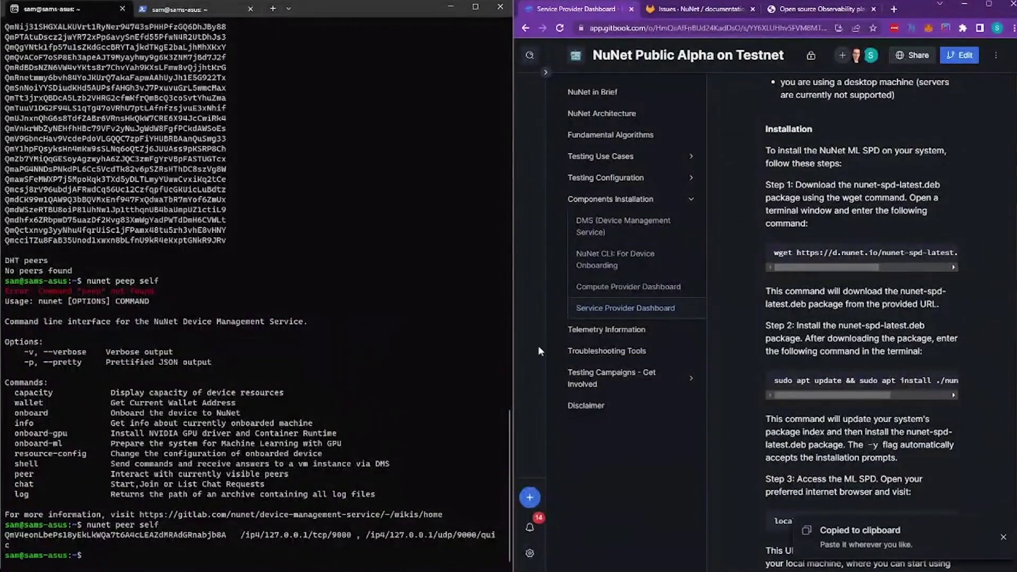
left_click(334, 565)
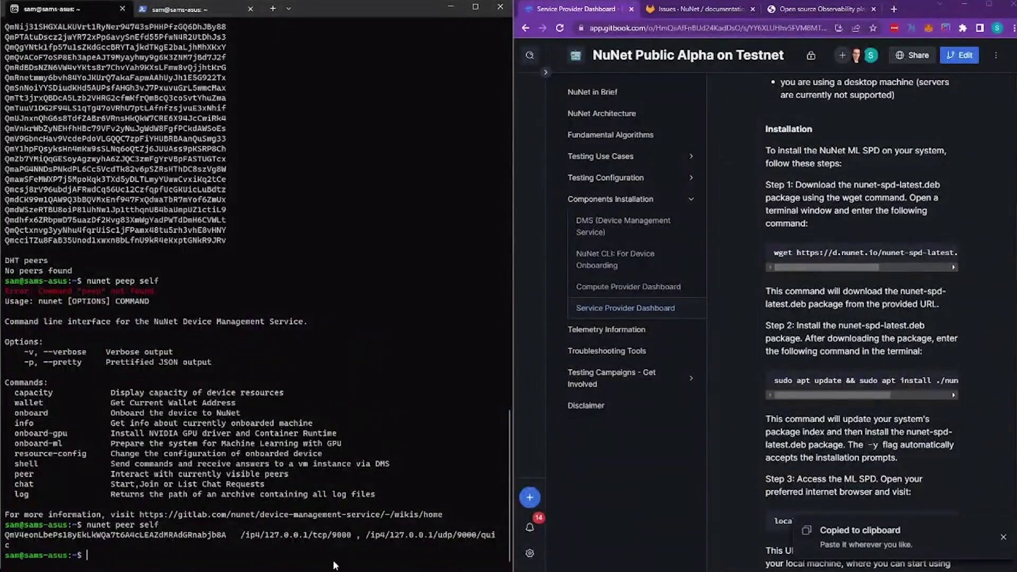
key("ctrl+v")
key("Return")
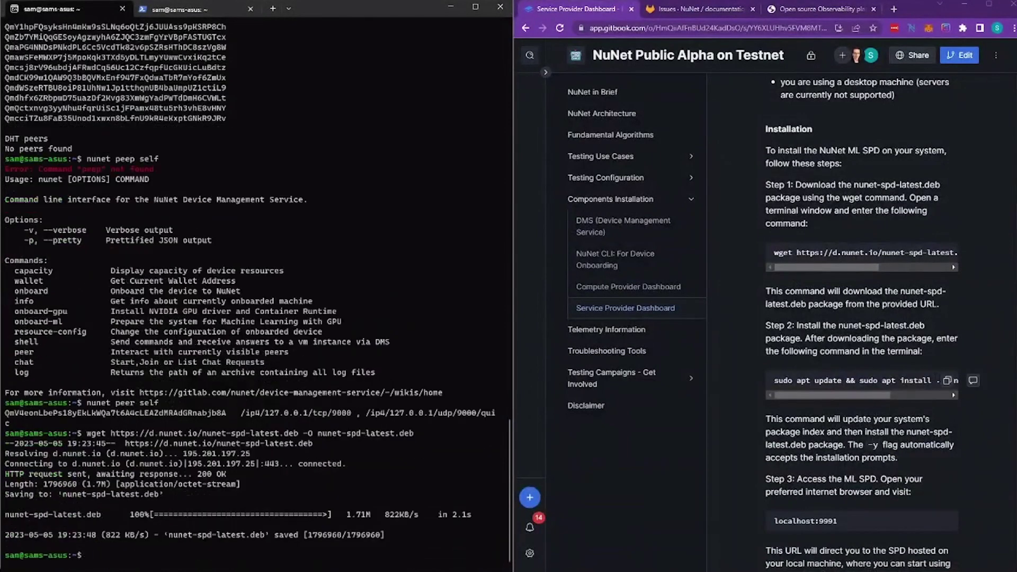
Step: Install service-provider-dashboard 0.1.2 with the copied apt install command
left_click(947, 381)
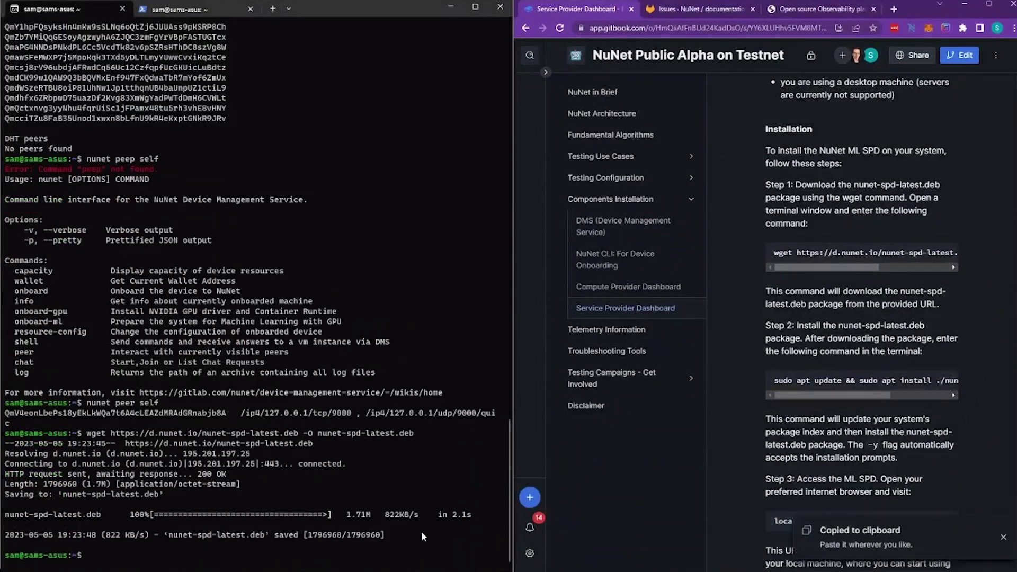
left_click(348, 555)
key("ctrl+v")
key("Return")
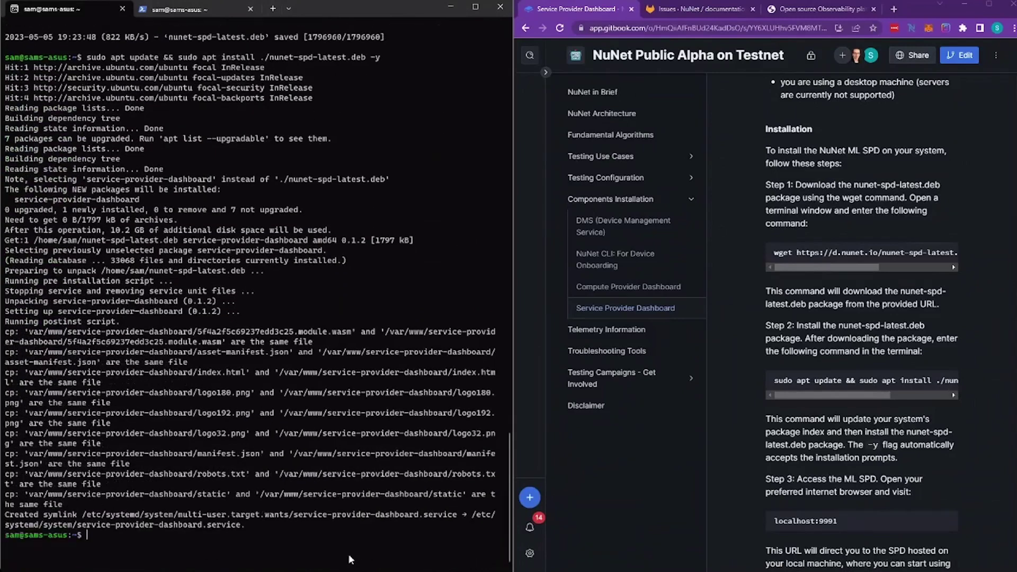
left_click(198, 10)
Step: Run nunet peer list (bootstrap peers, no DHT peers) and view those requests in the live DMS log
type("nunet ")
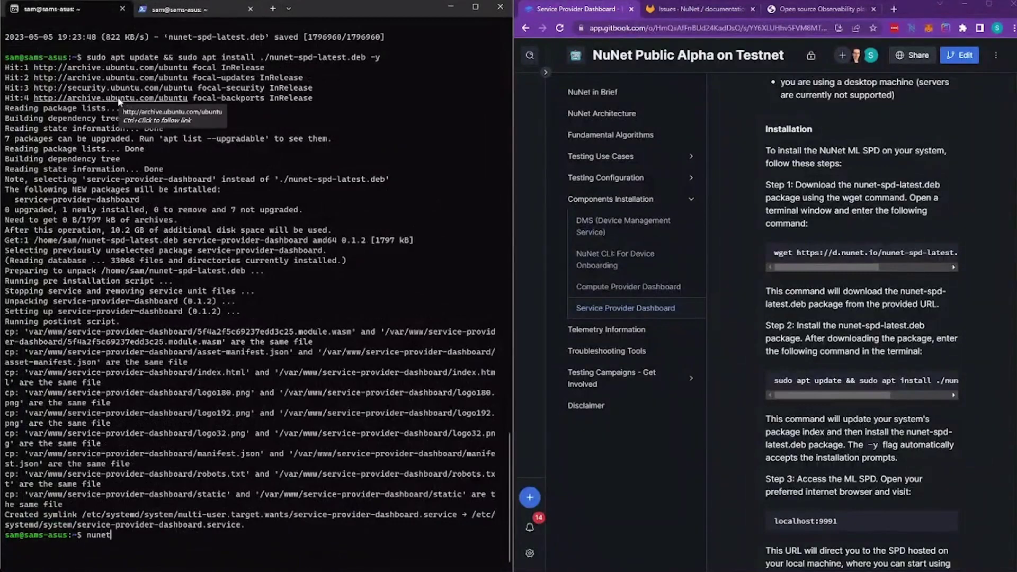
type("peer list")
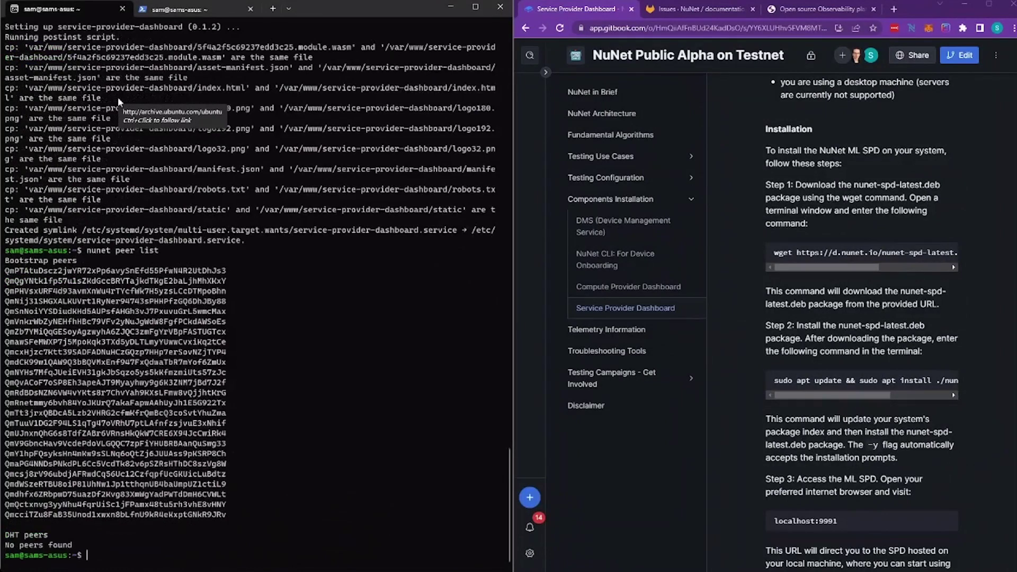
key("Up")
key("Return")
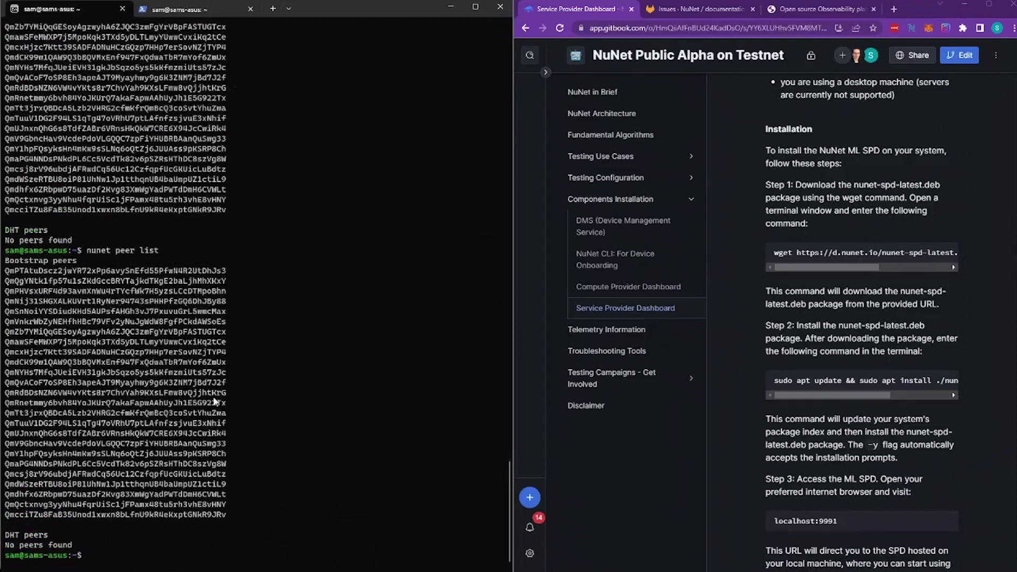
left_click(189, 13)
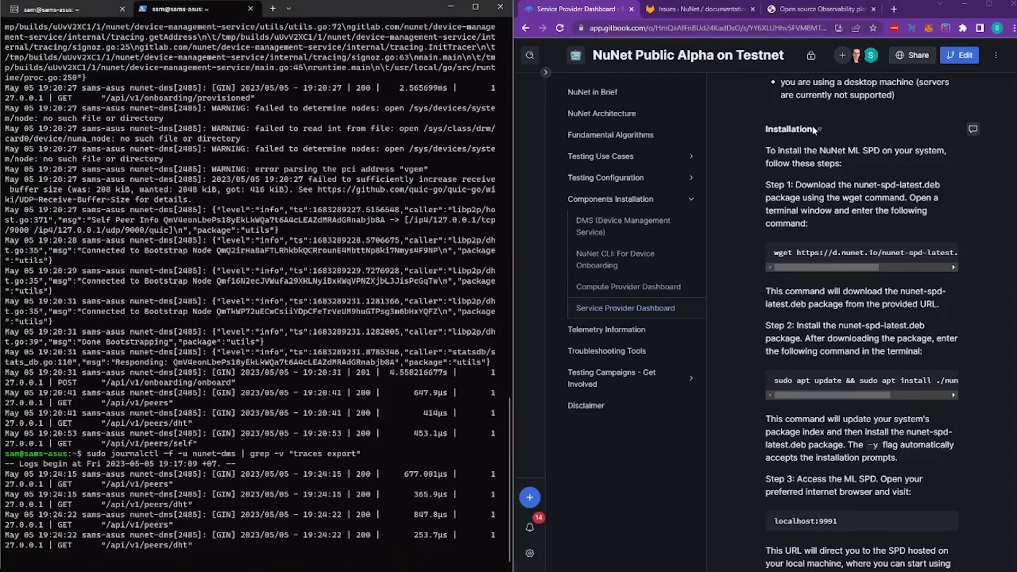
Step: Load the NuNet Compute Request form at localhost:9991 in a new Chrome tab
left_click(896, 11)
left_click(806, 27)
type("localh")
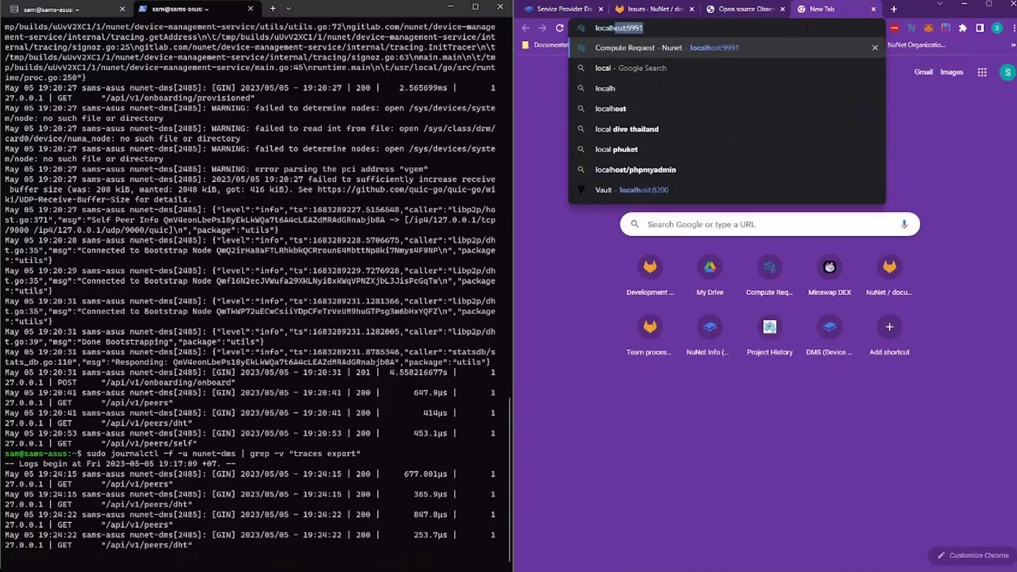
type("ost")
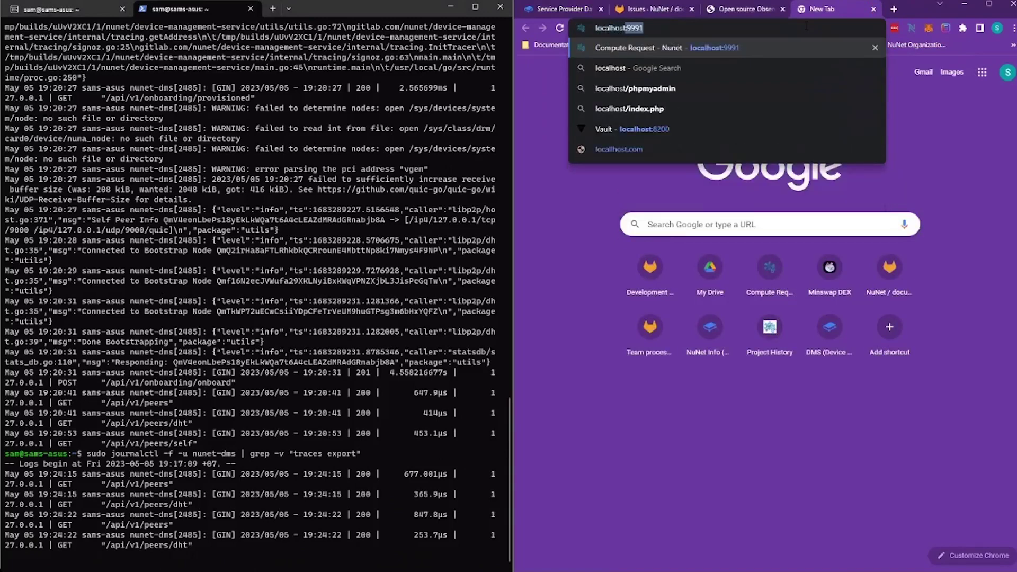
type(":9")
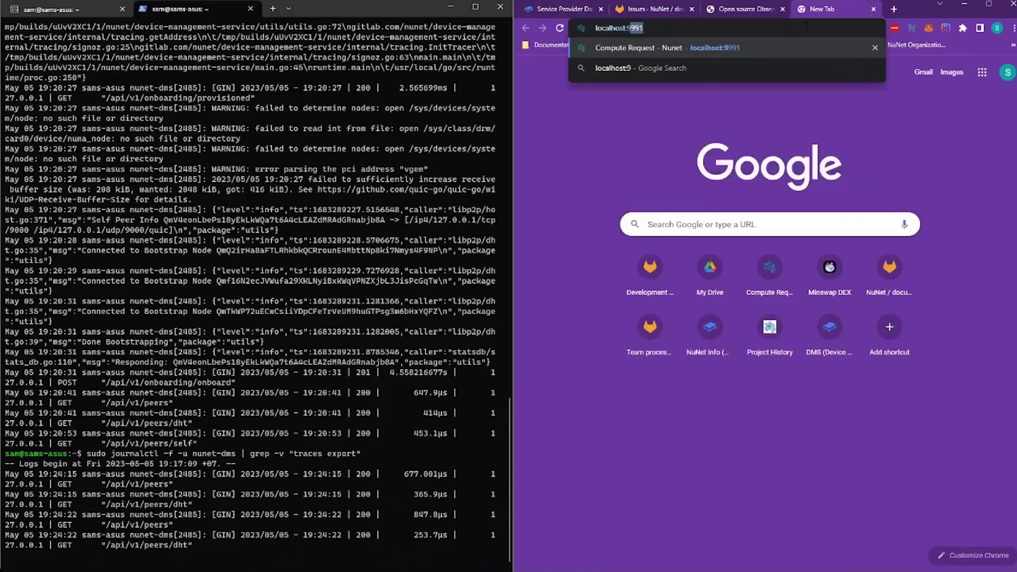
type("991")
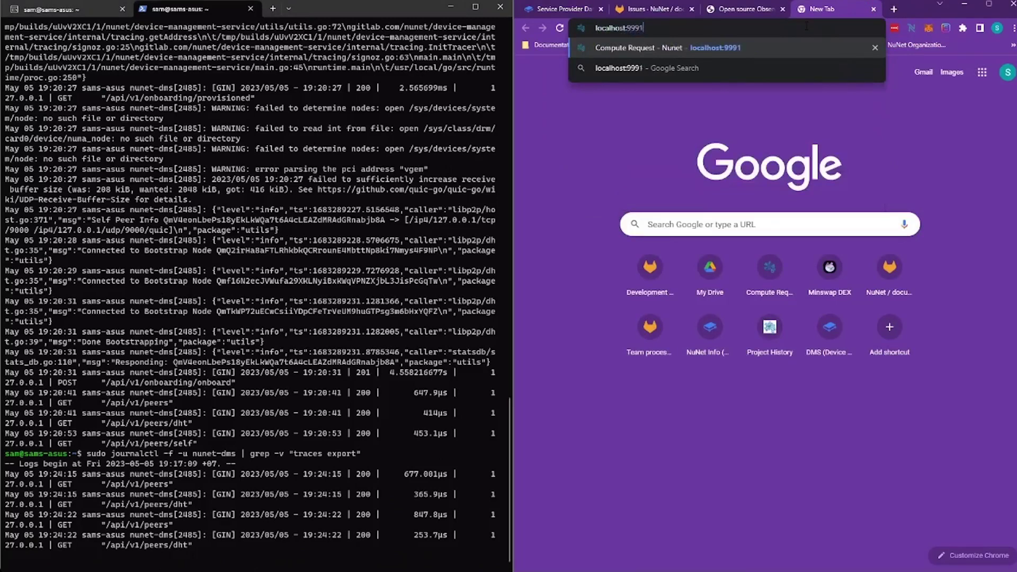
key("Return")
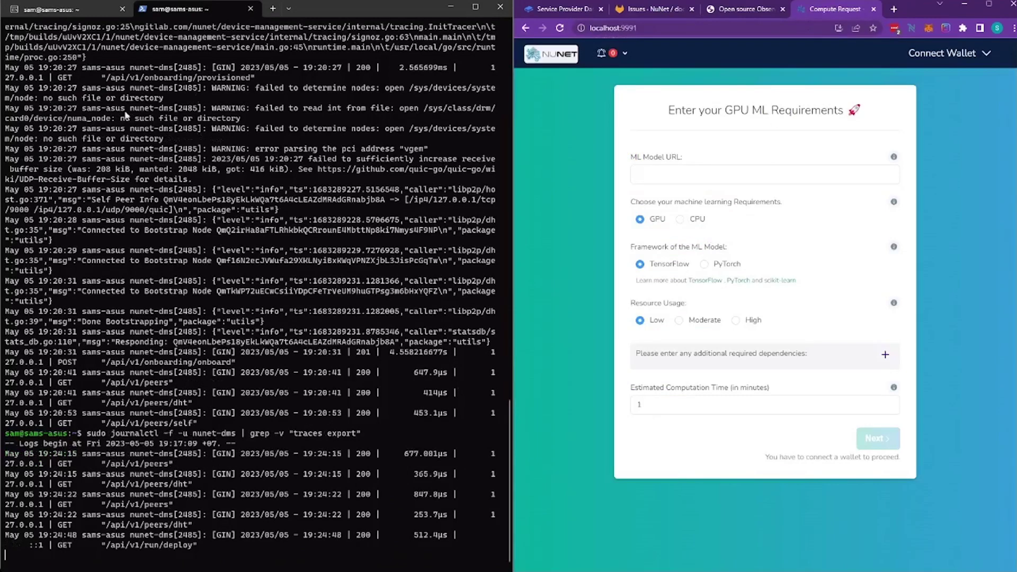
Step: Rerun nunet peer list in the first terminal tab, now showing one DHT peer
left_click(89, 9)
key("Up")
key("Return")
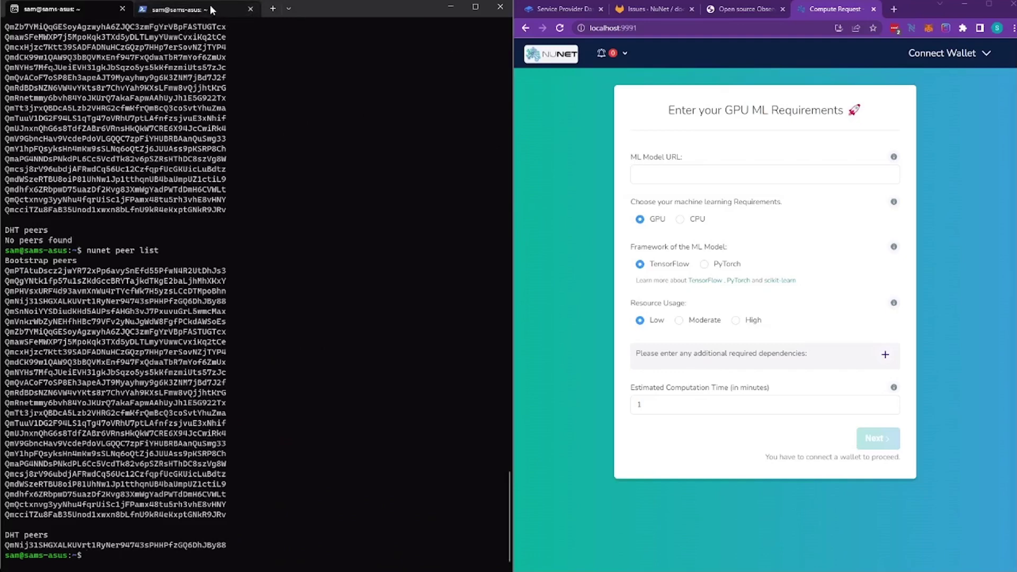
Step: In the NuNet docs, open the Troubleshooting Tools page and expand 'Check symetric NAT'
left_click(739, 11)
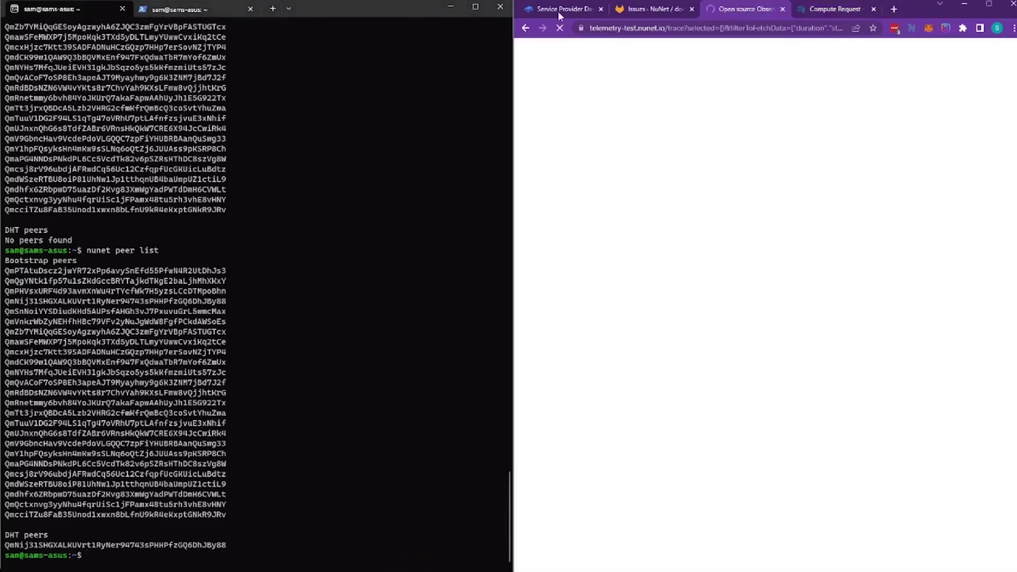
left_click(559, 12)
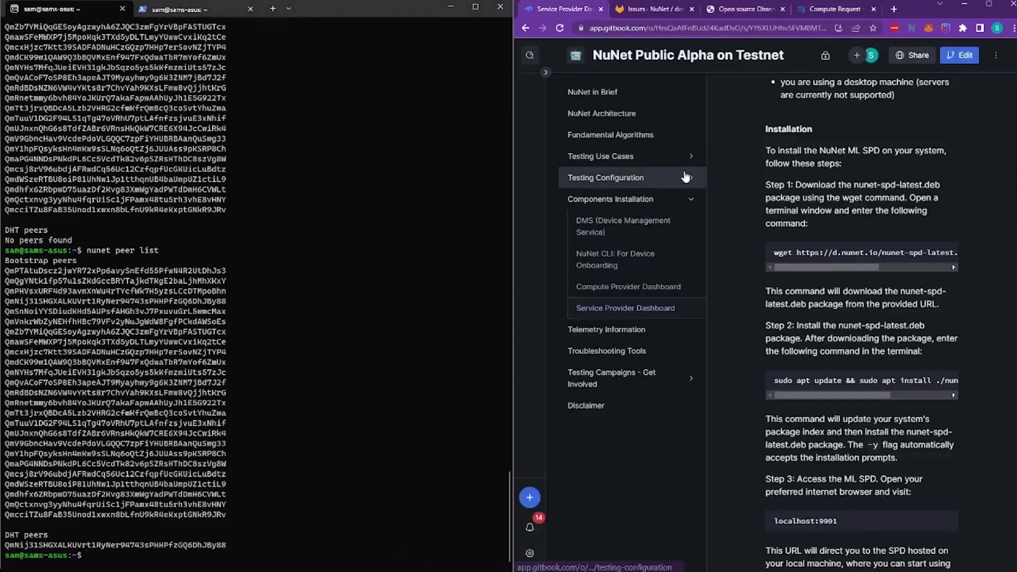
left_click(622, 352)
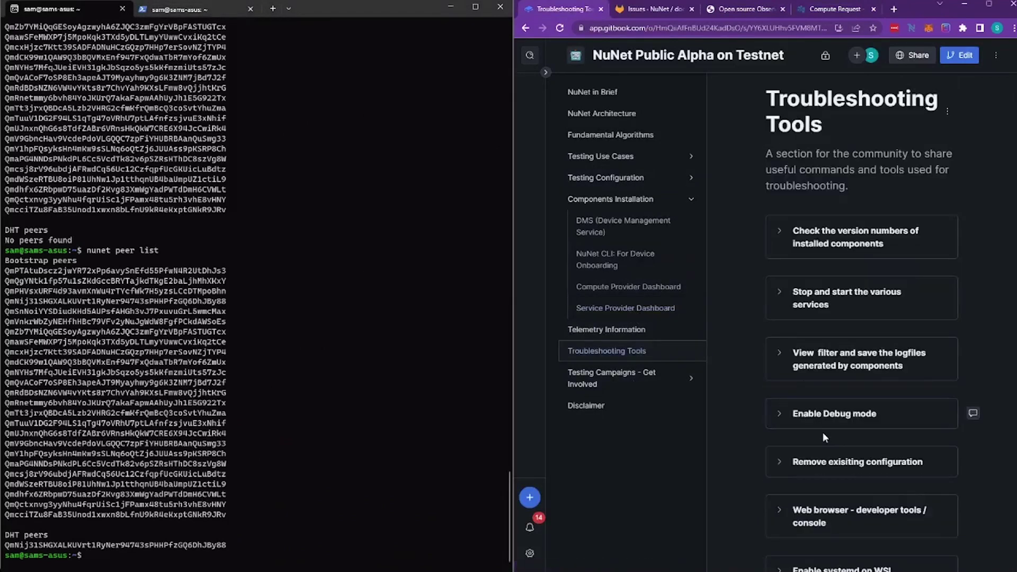
scroll(822, 432, "down", 3)
scroll(822, 434, "down", 1)
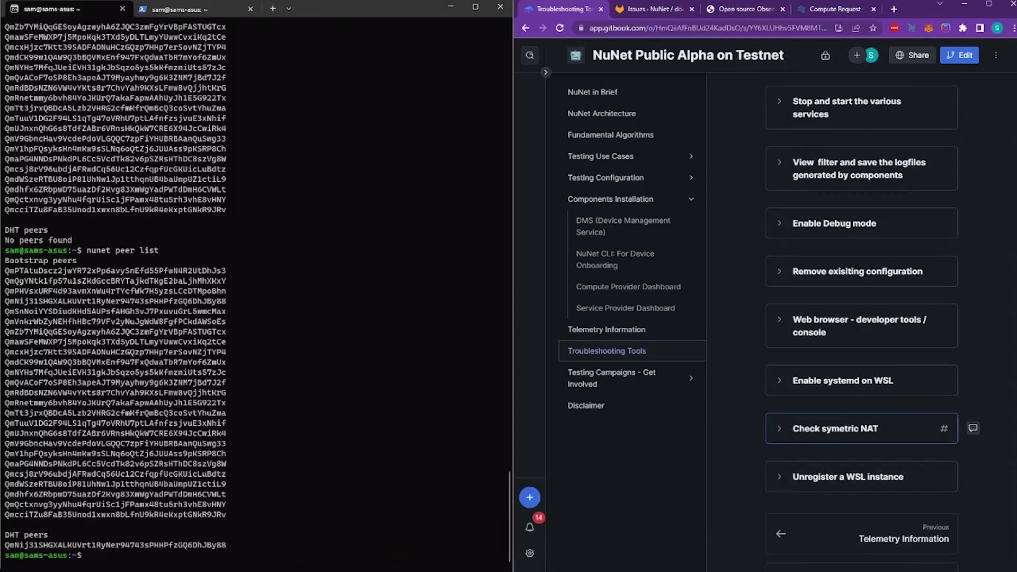
left_click(780, 433)
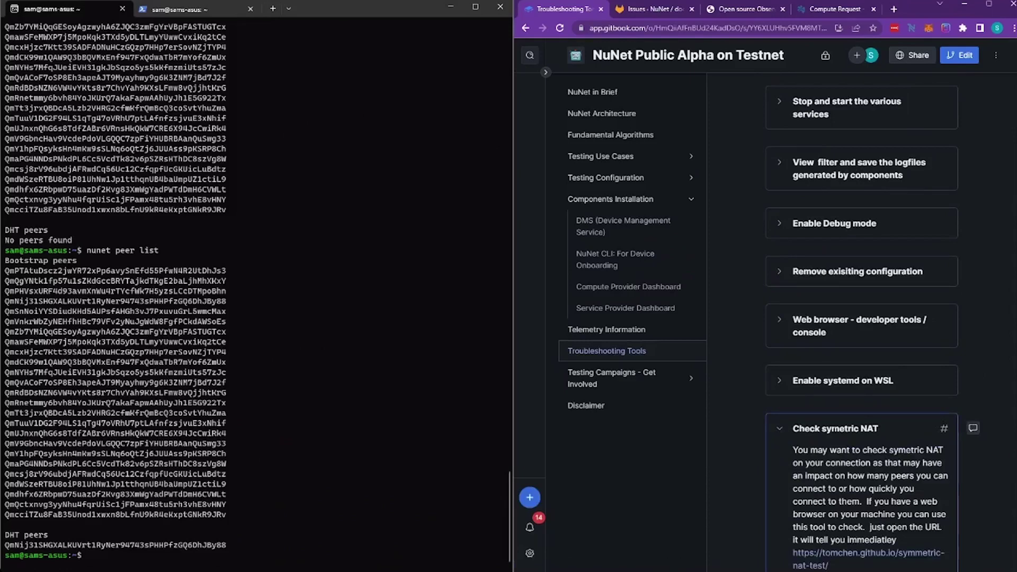
scroll(836, 480, "down", 2)
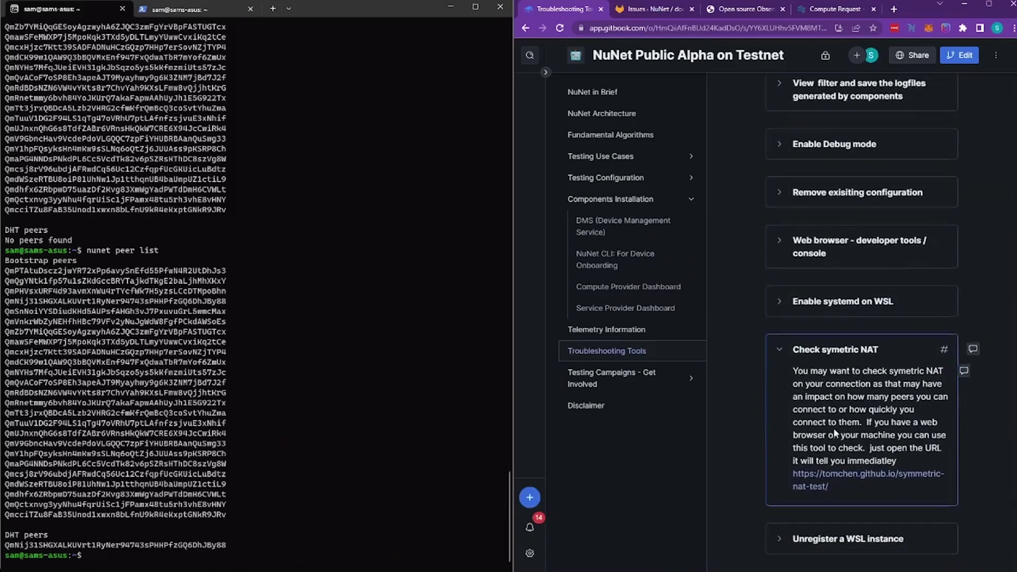
Step: Run the symmetric NAT test (result: Normal NAT), then return to the Compute Request form
left_click(836, 478)
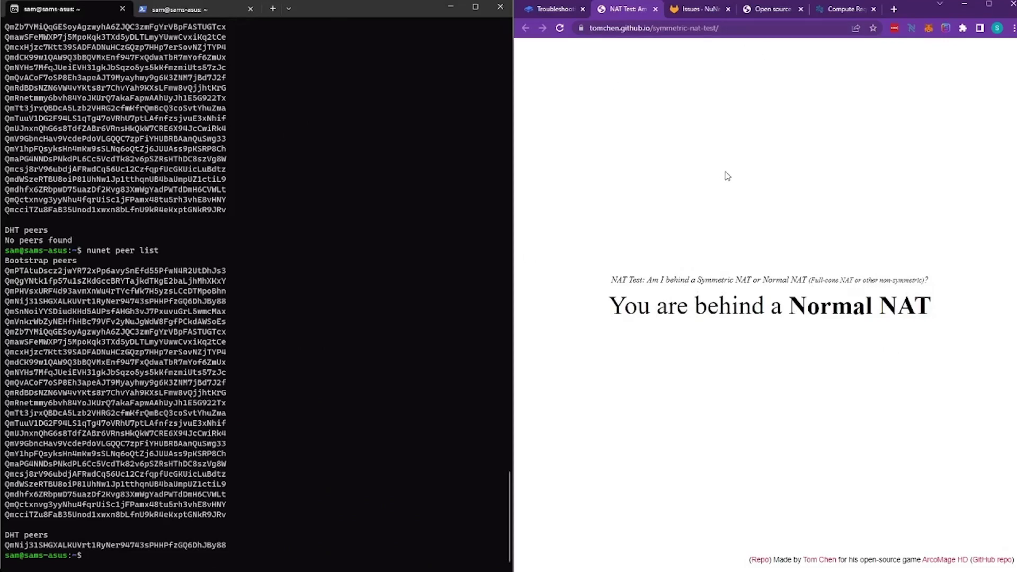
left_click(836, 15)
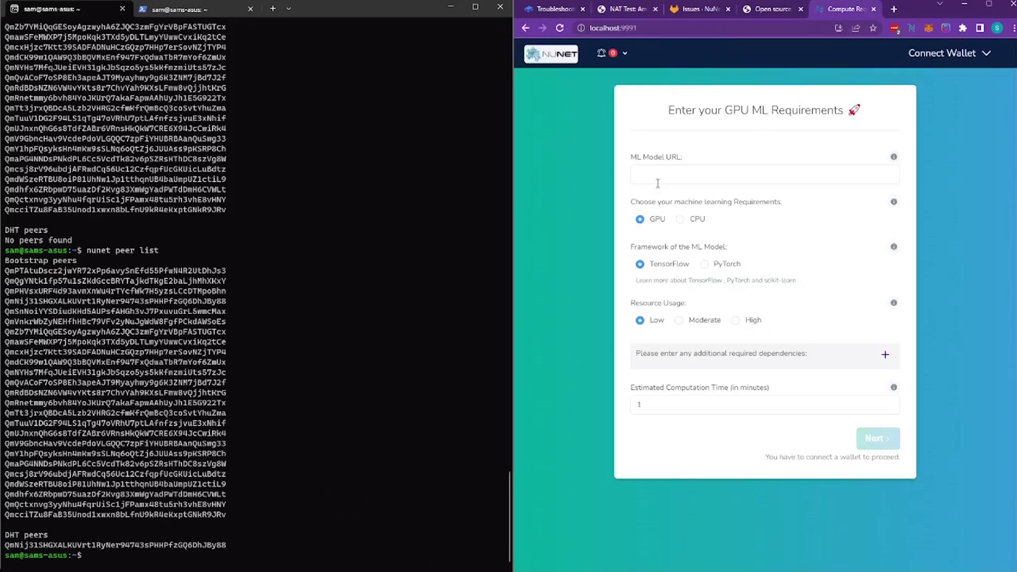
Step: Re-run the nunet peer list command in the terminal
left_click(344, 213)
key("Up")
key("Return")
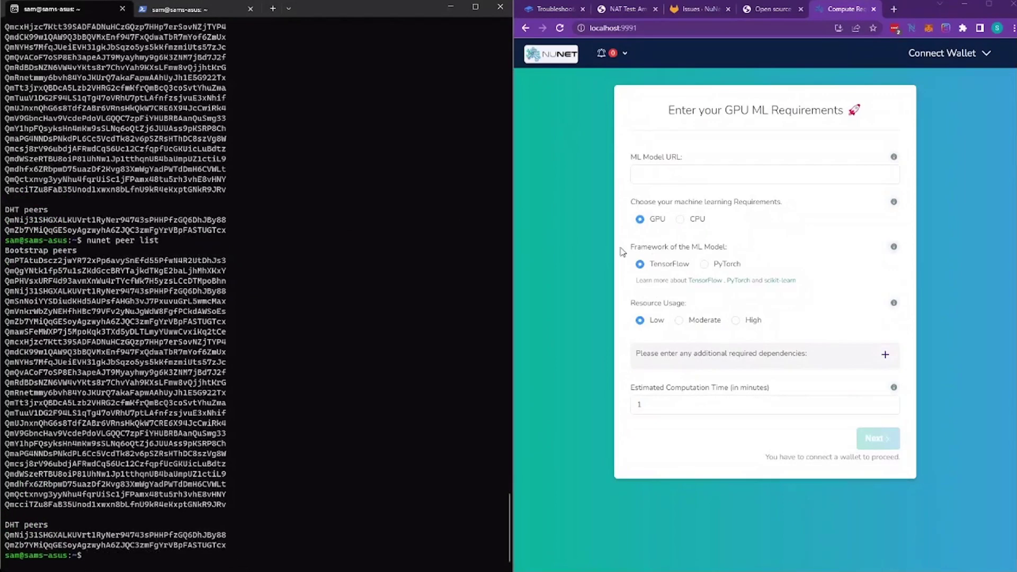
Step: Set the job to CPU and fill in the GitLab ml-on-cpu-service model URL
left_click(681, 220)
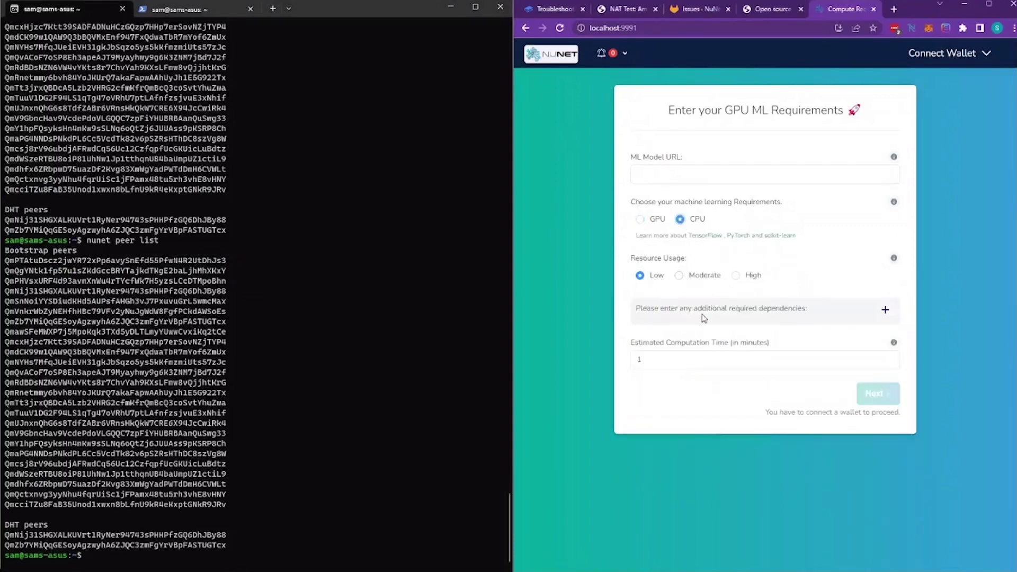
left_click(714, 175)
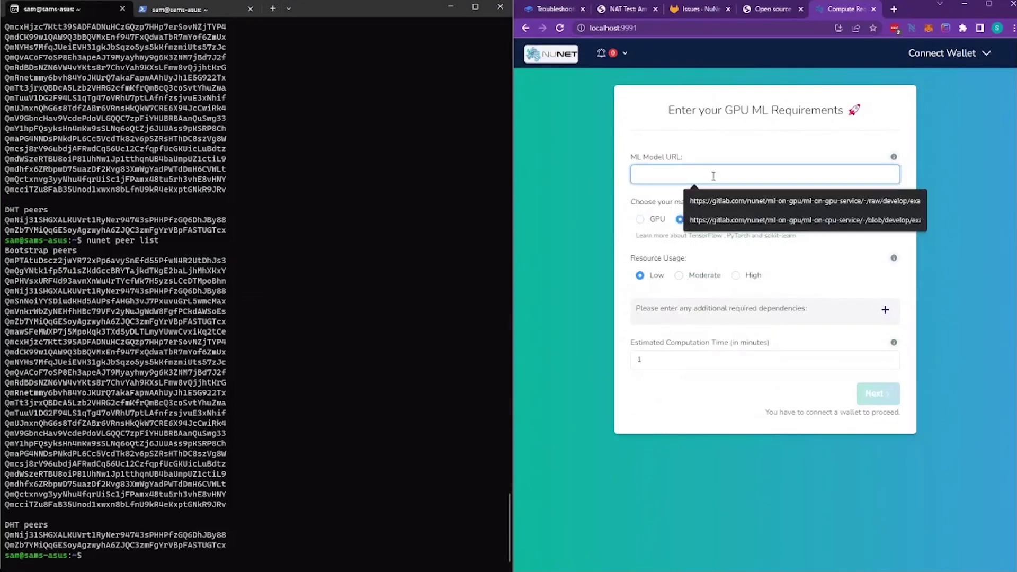
left_click(777, 219)
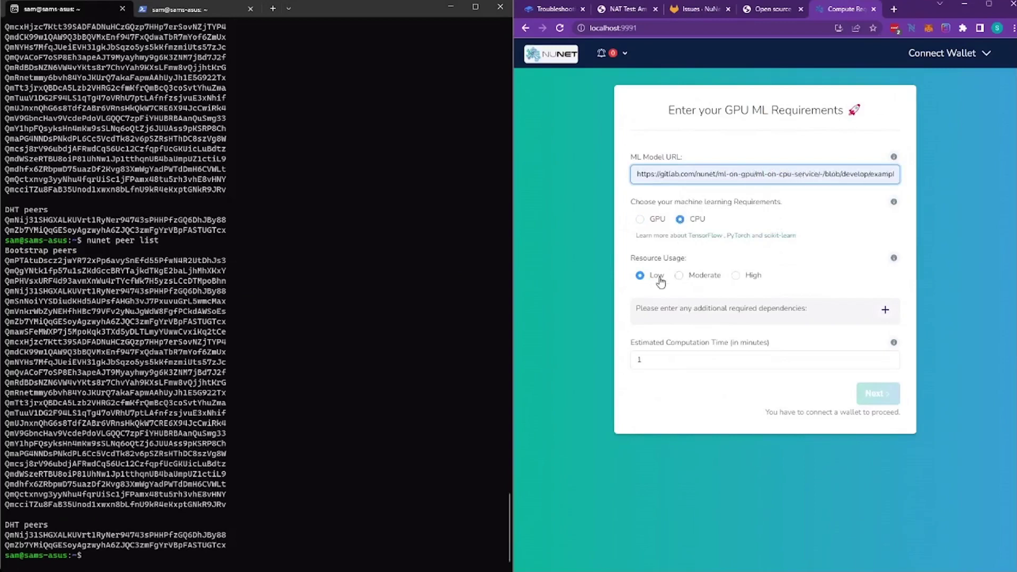
Step: Add a matplotlib dependency, set 120 minutes of computation, and connect the Nami wallet
left_click(885, 310)
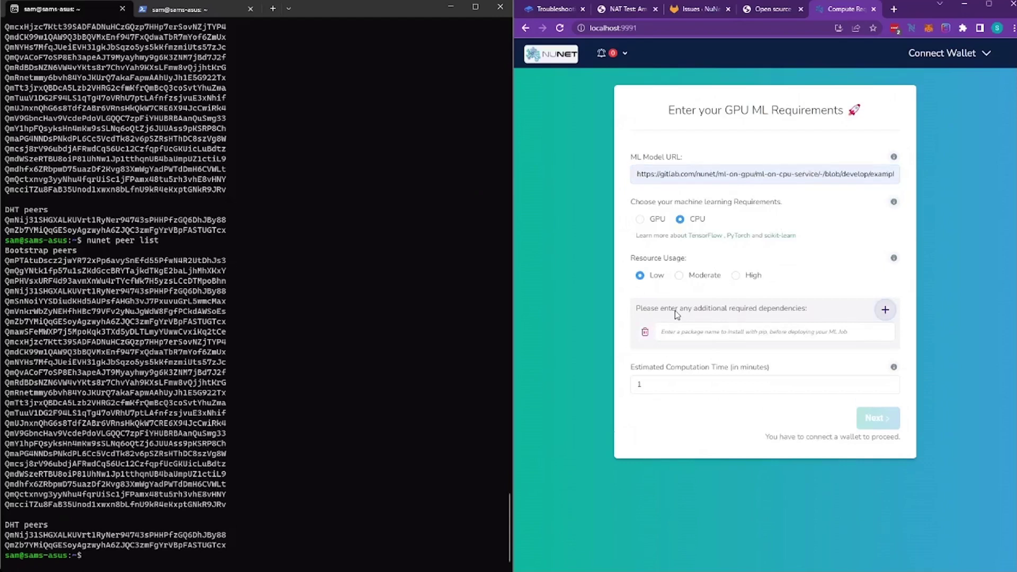
left_click(683, 329)
type("mat")
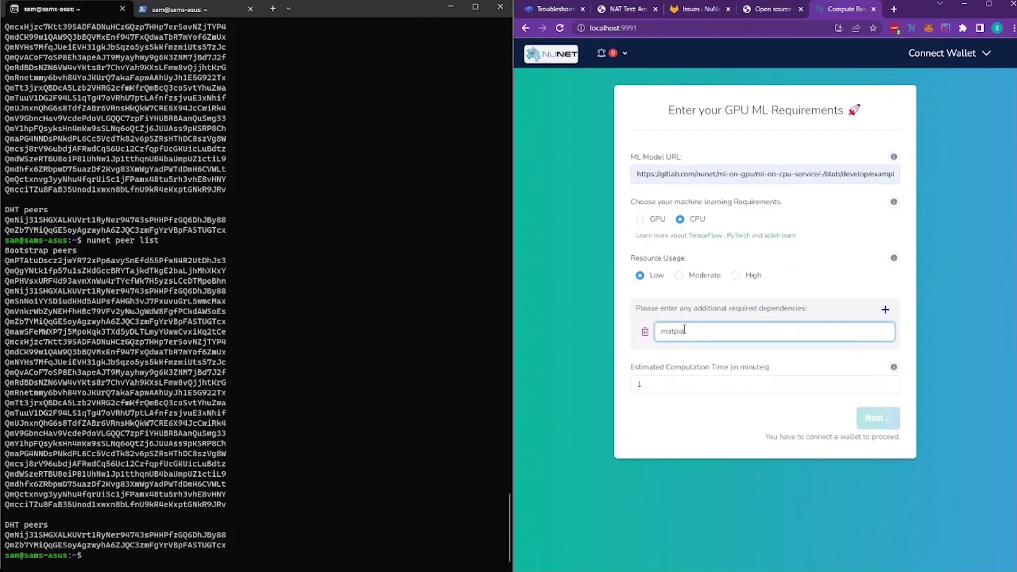
type("plotlib")
left_click(671, 386)
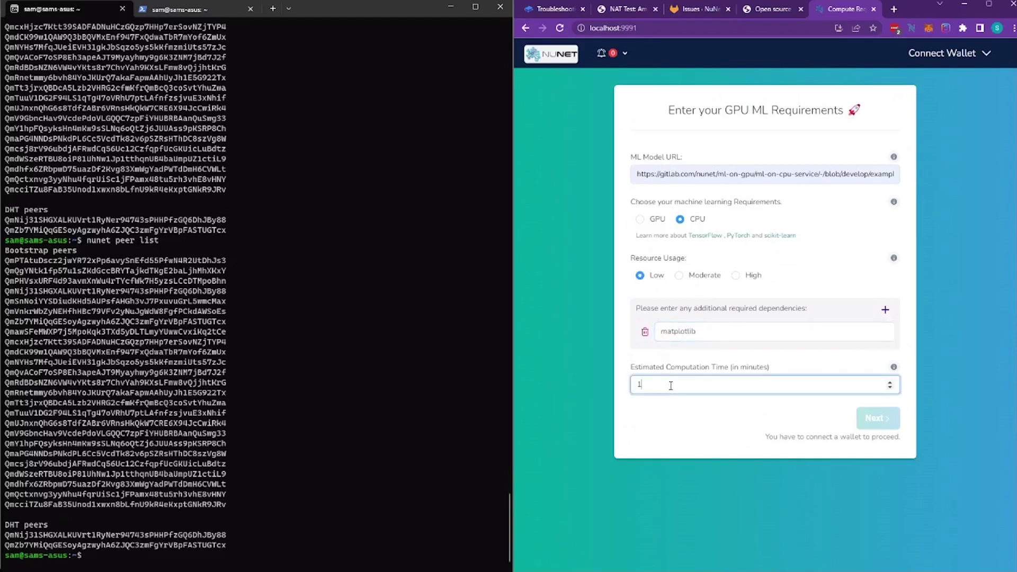
type("120")
left_click(961, 52)
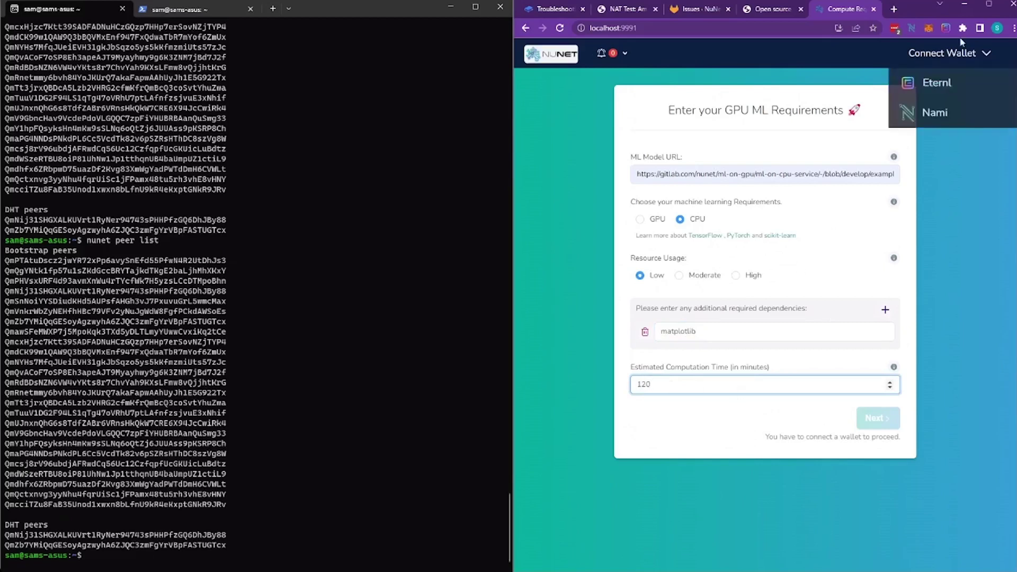
left_click(935, 112)
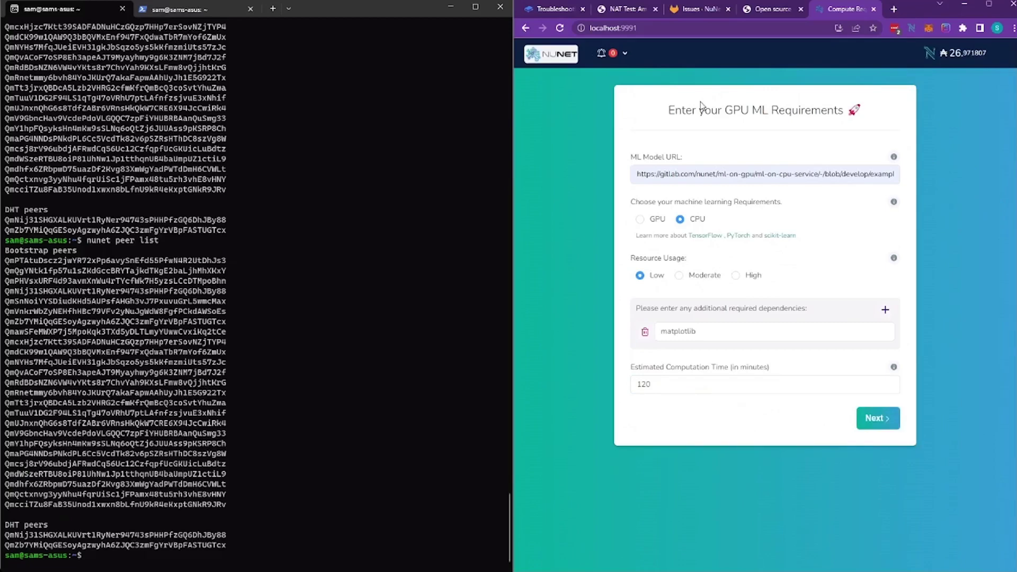
Step: Expand the docs' 'Web browser - developer tools / console' section, then go back to the Compute Request form
left_click(763, 11)
left_click(633, 10)
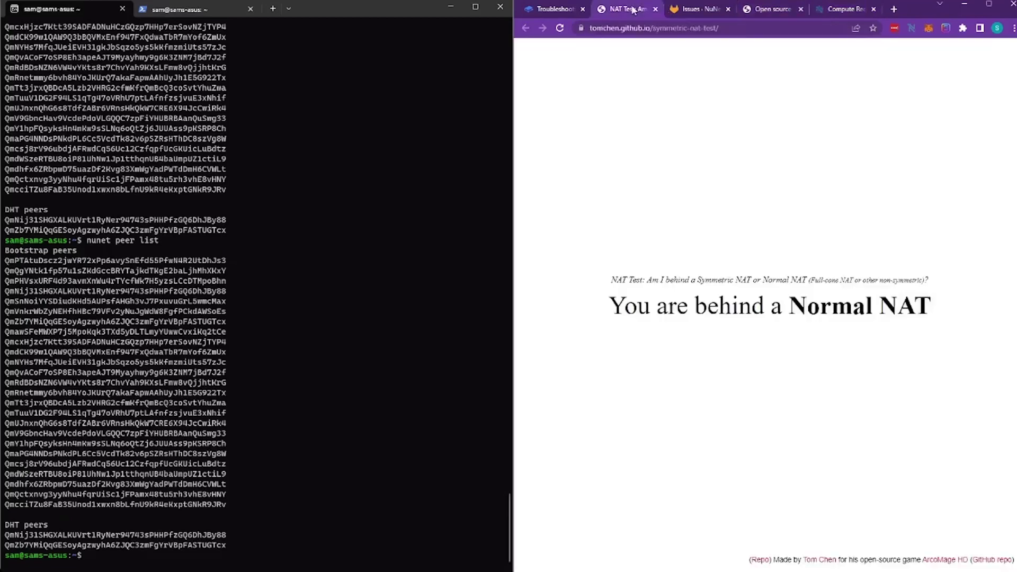
left_click(562, 10)
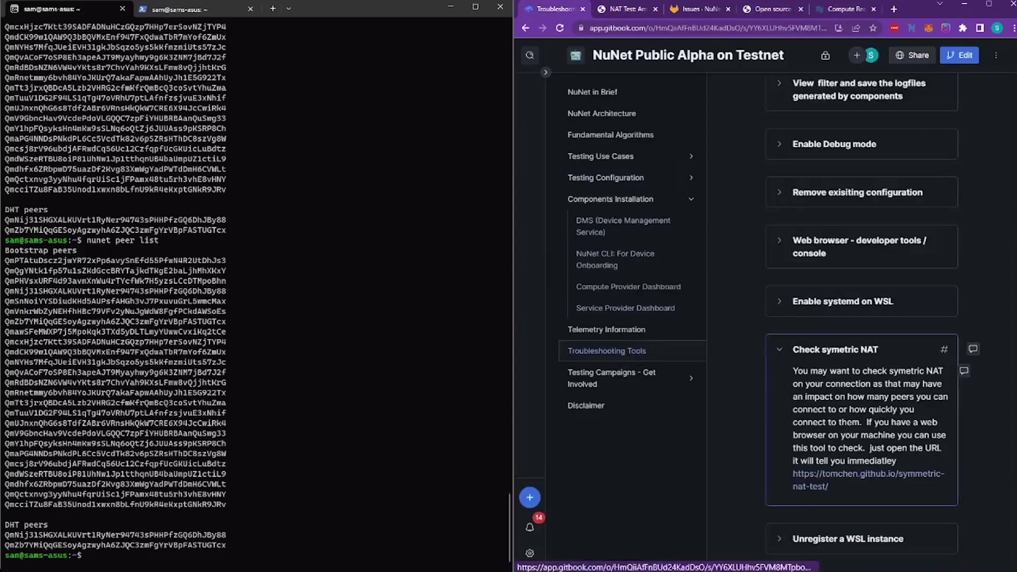
scroll(847, 410, "down", 3)
scroll(846, 410, "up", 2)
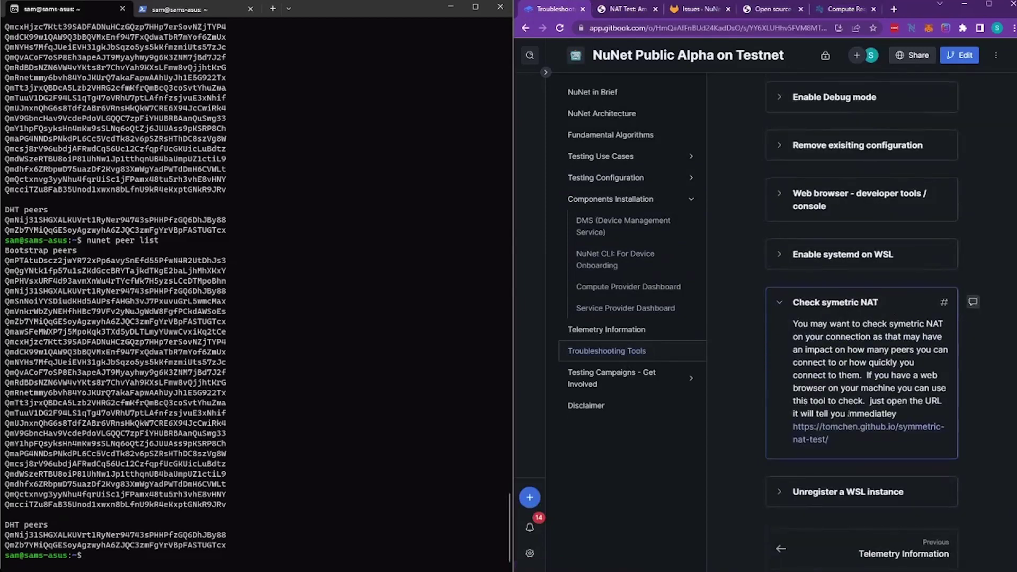
scroll(846, 410, "up", 2)
left_click(779, 259)
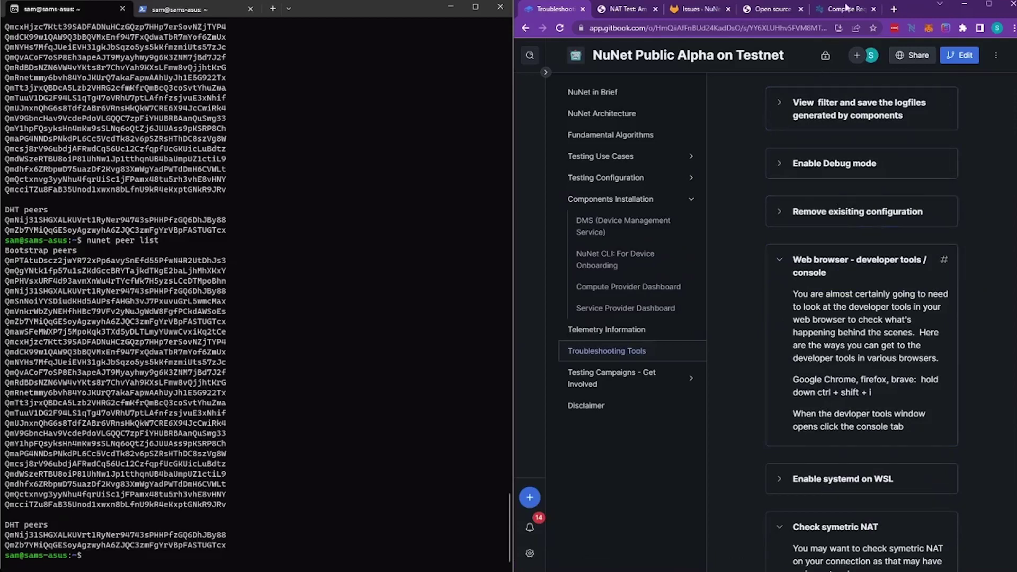
left_click(846, 8)
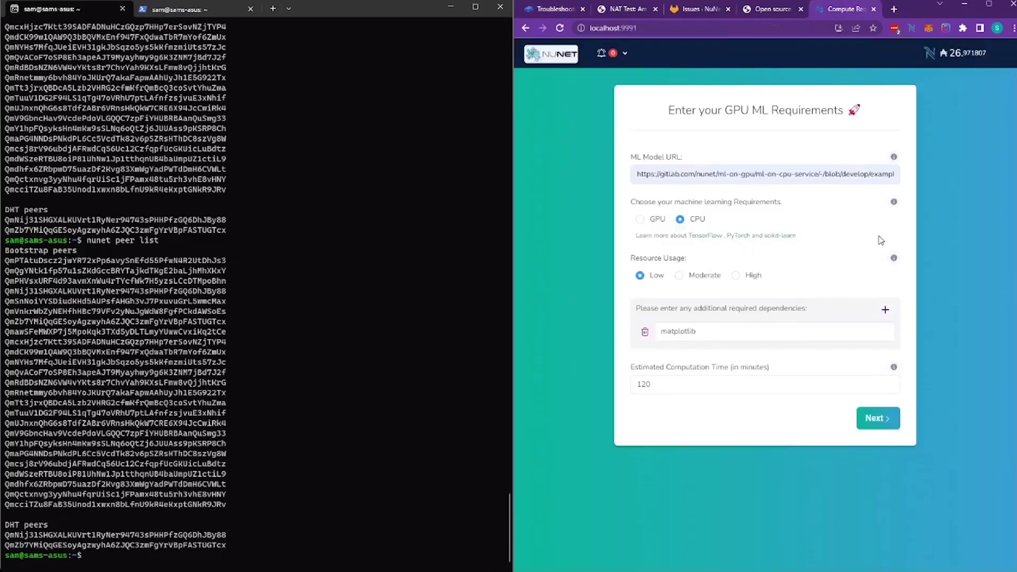
Step: Open DevTools, maximize Chrome with the console beside the dashboard, and reload the compute request page
key("F12")
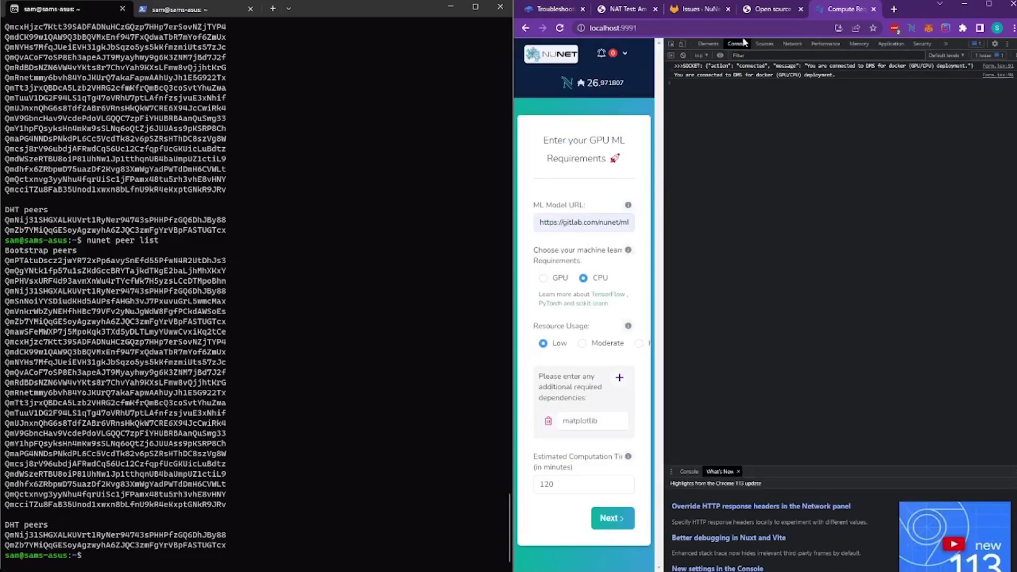
left_click_drag(665, 170, 784, 192)
left_click_drag(911, 1, 978, 145)
double_click(978, 149)
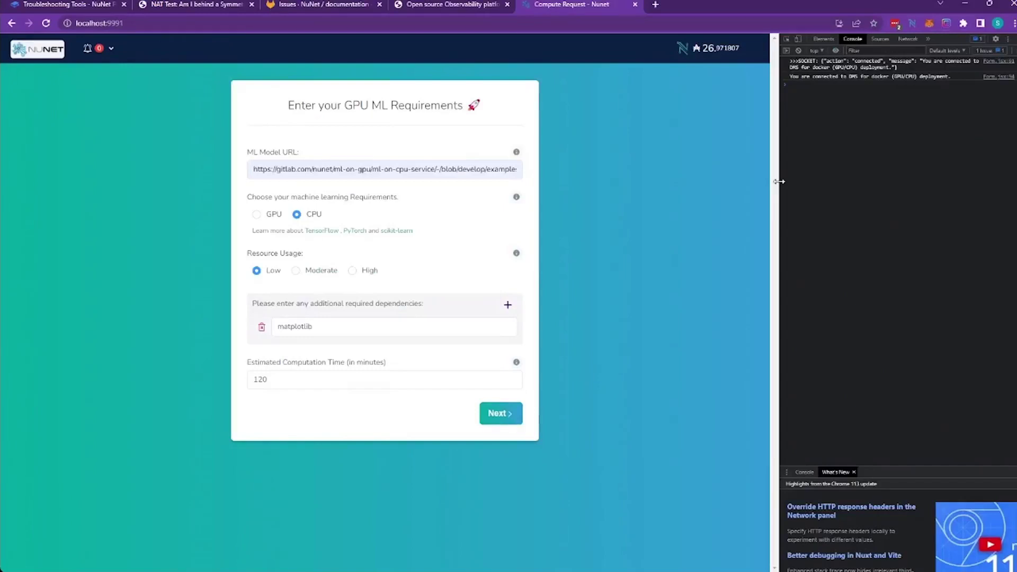
left_click_drag(779, 182, 712, 183)
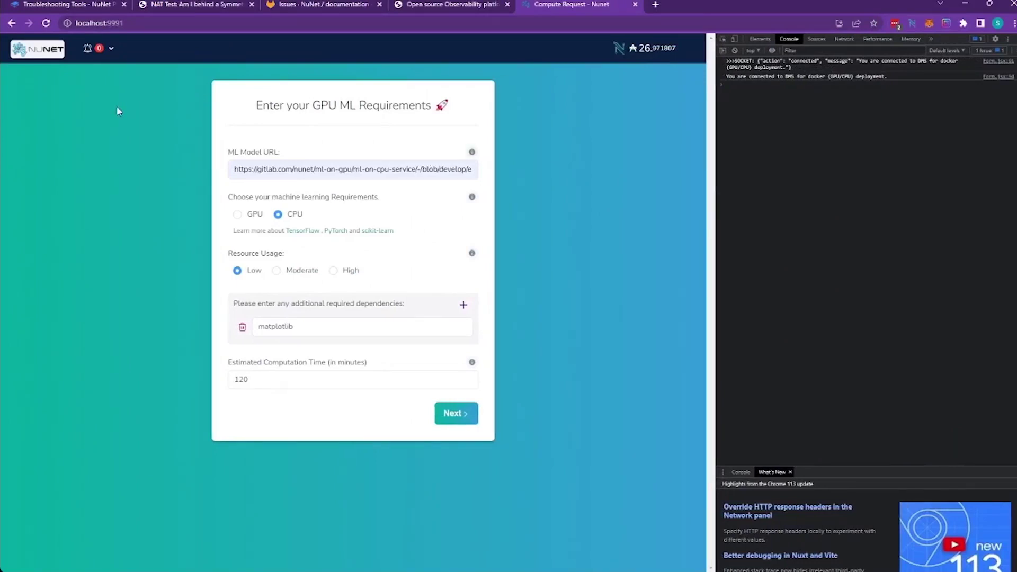
left_click(46, 24)
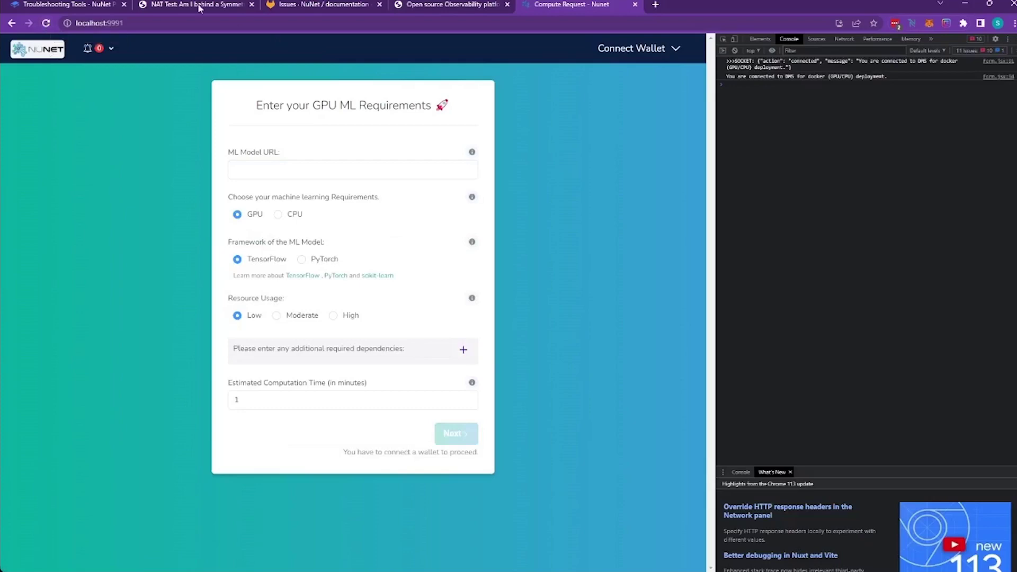
Step: Open the Service Provider Dashboard docs page and scroll to its Understanding Issues section
left_click(77, 9)
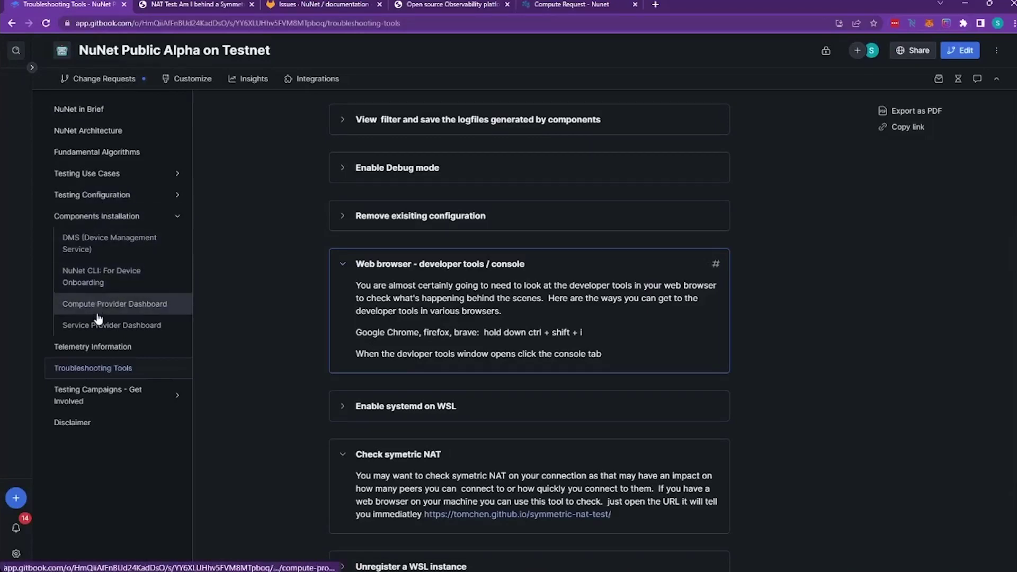
left_click(101, 331)
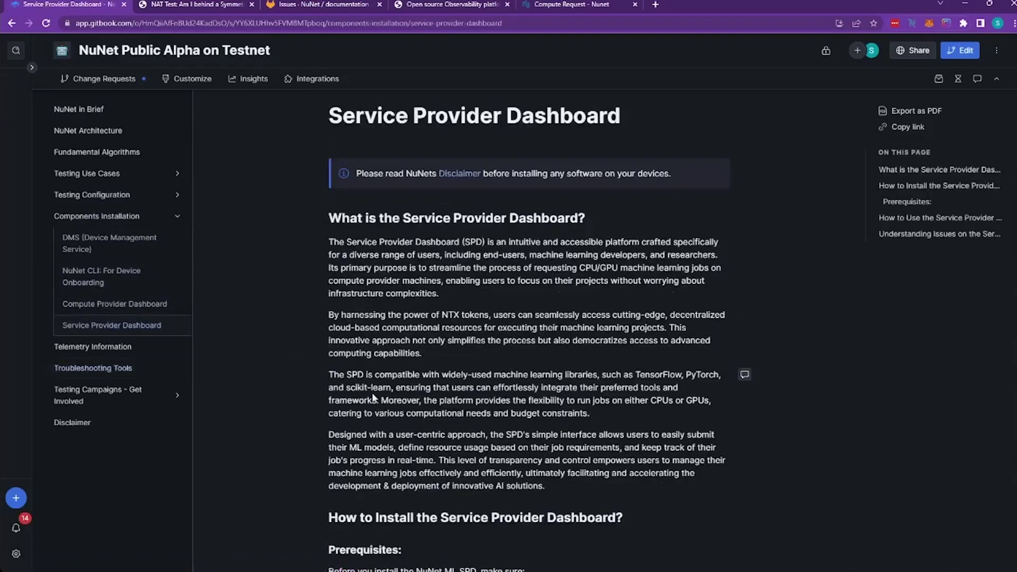
scroll(373, 398, "down", 20)
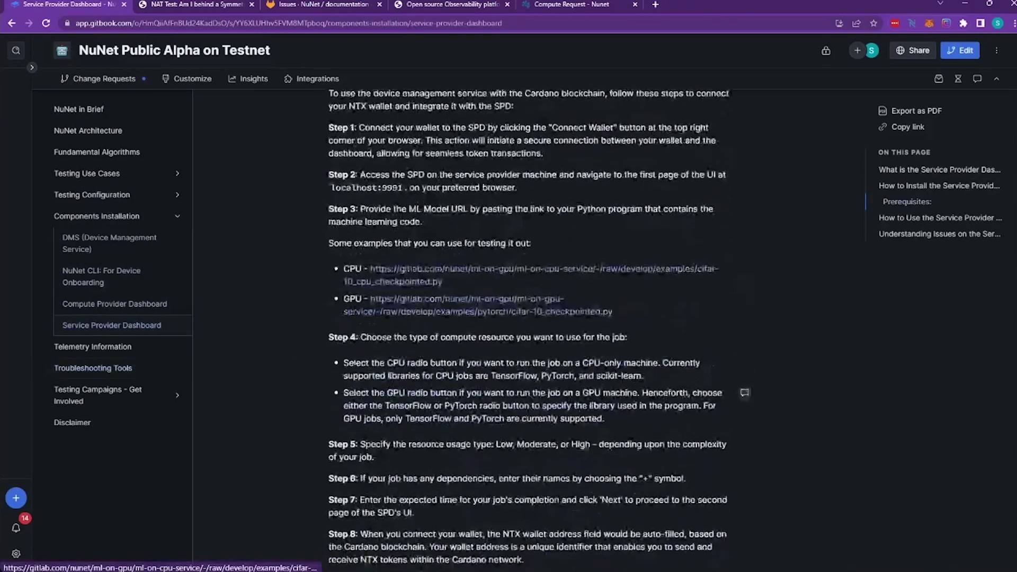
scroll(371, 393, "down", 15)
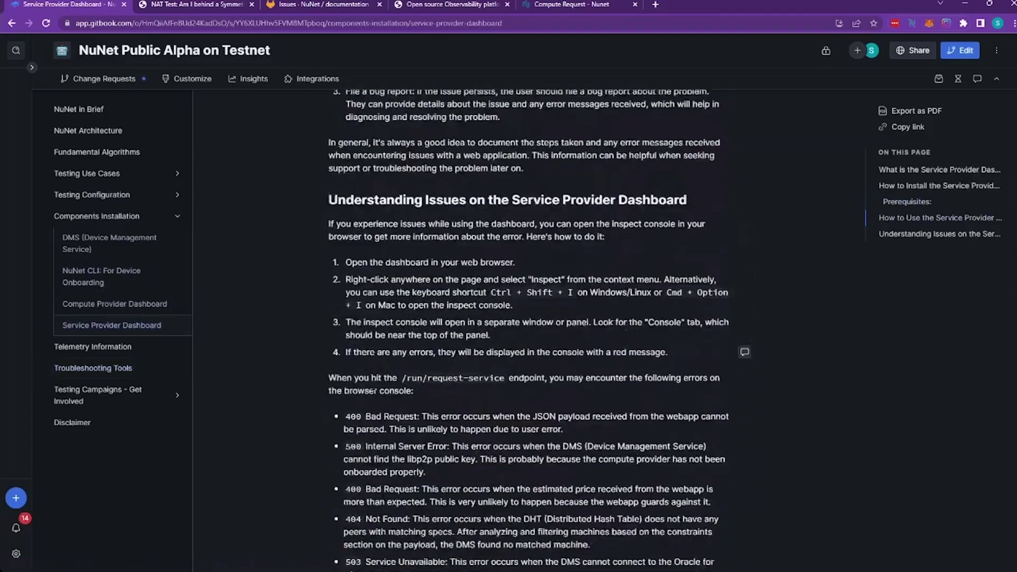
scroll(371, 392, "down", 3)
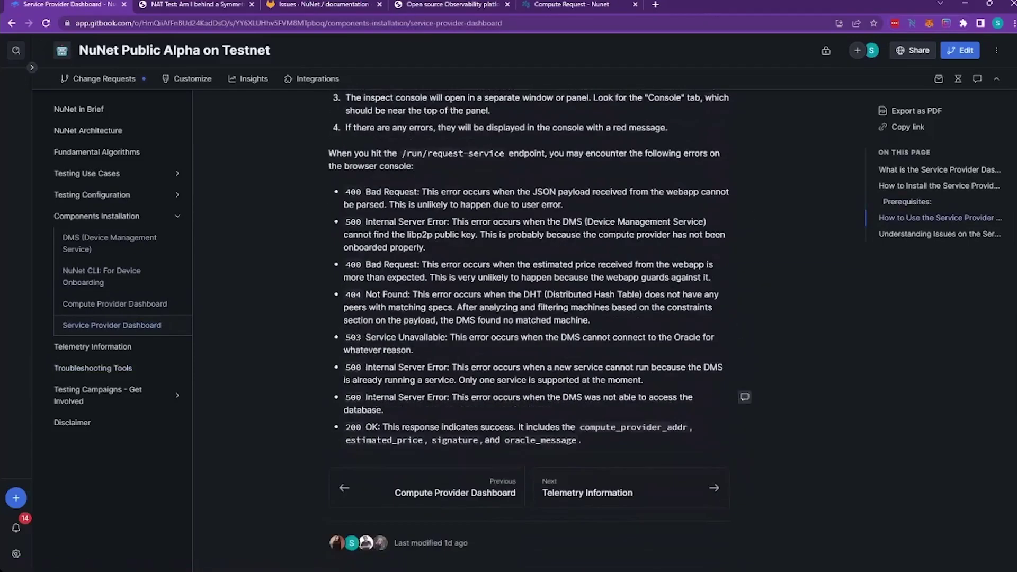
scroll(529, 318, "up", 2)
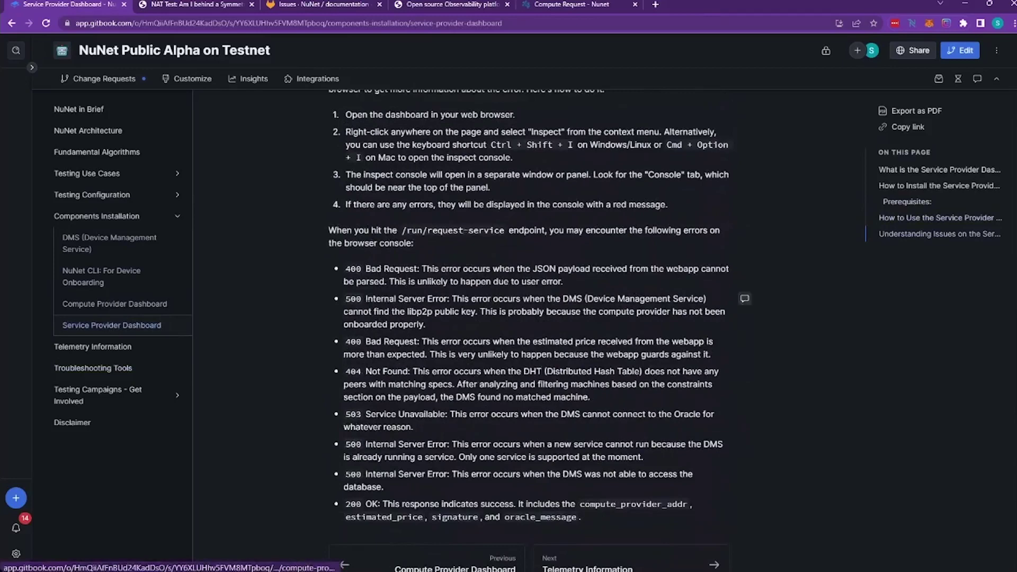
scroll(392, 294, "up", 1)
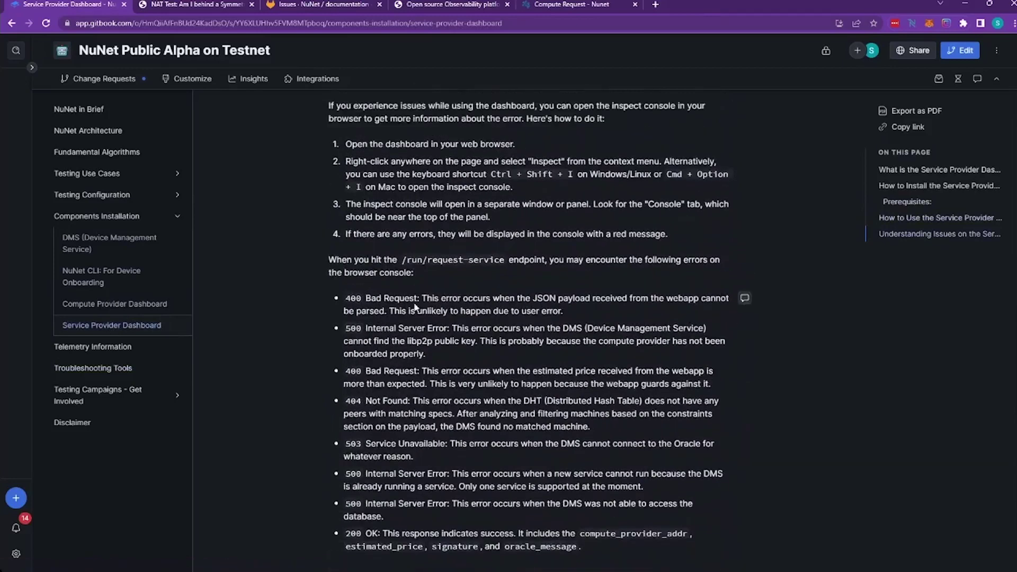
scroll(389, 291, "up", 3)
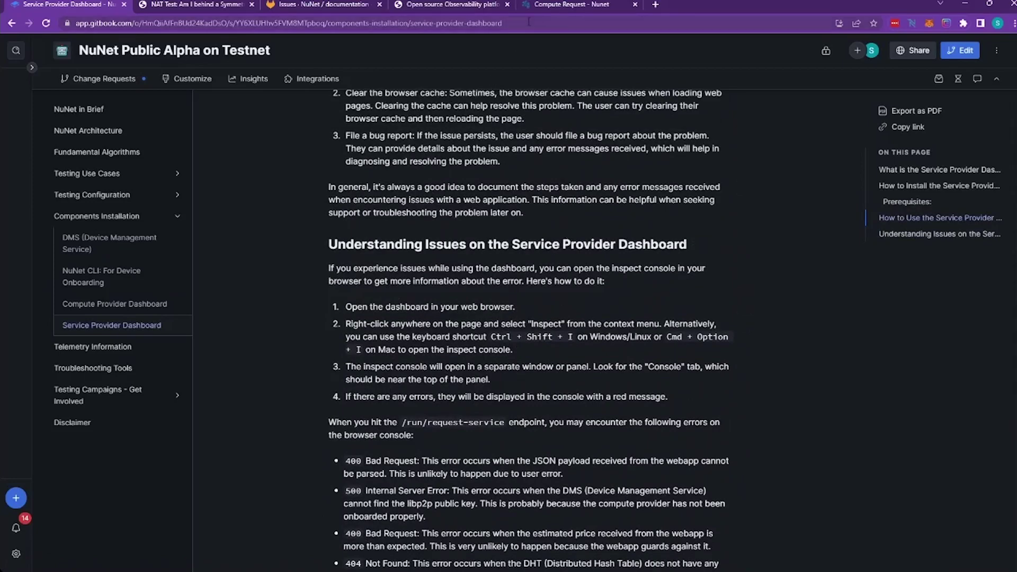
Step: Switch back to the Compute Request tab and reload the form
left_click(558, 4)
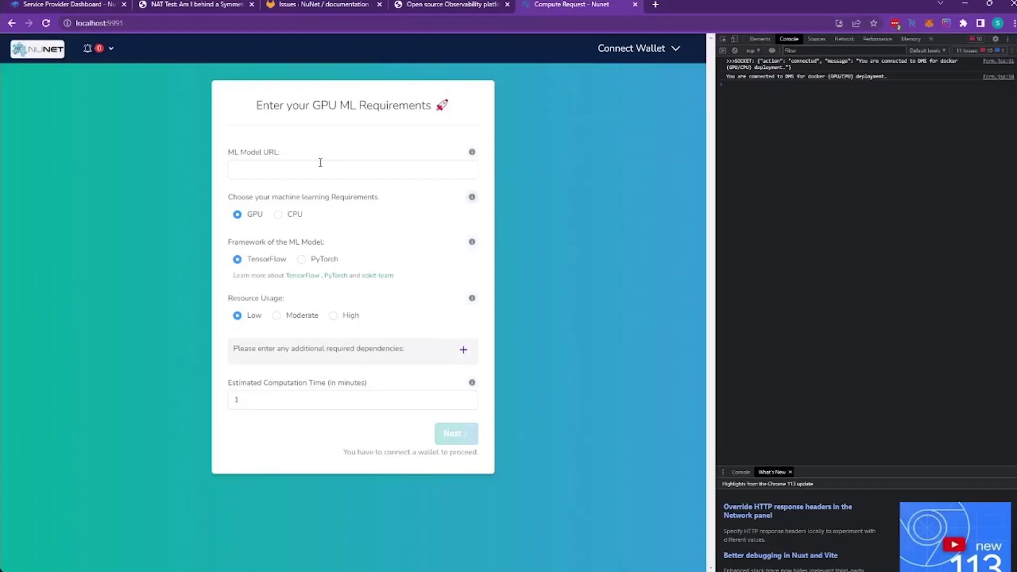
left_click(47, 24)
Step: Pick the saved ml-on-cpu-service model URL and set the job to CPU
left_click(291, 170)
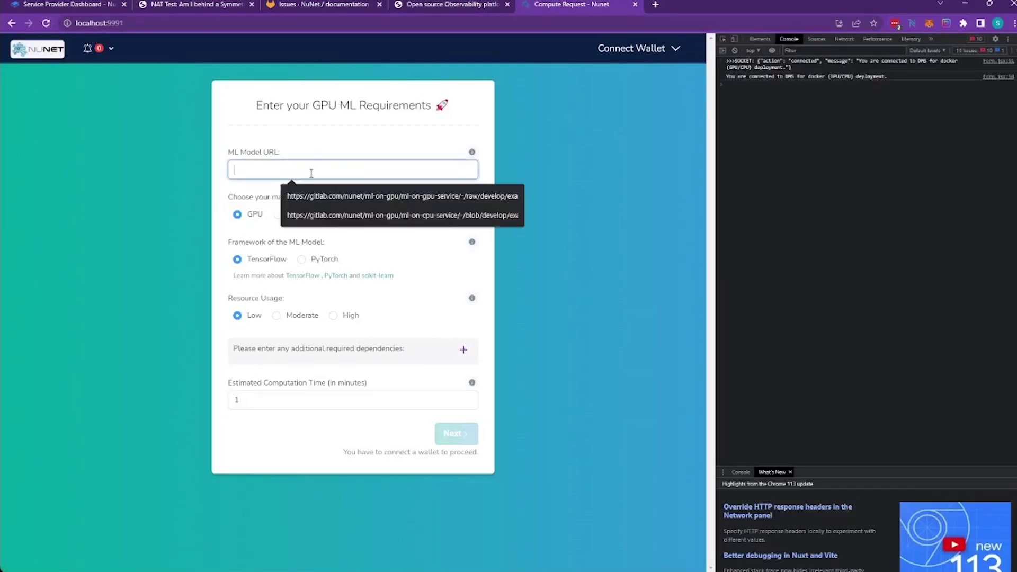
left_click(418, 216)
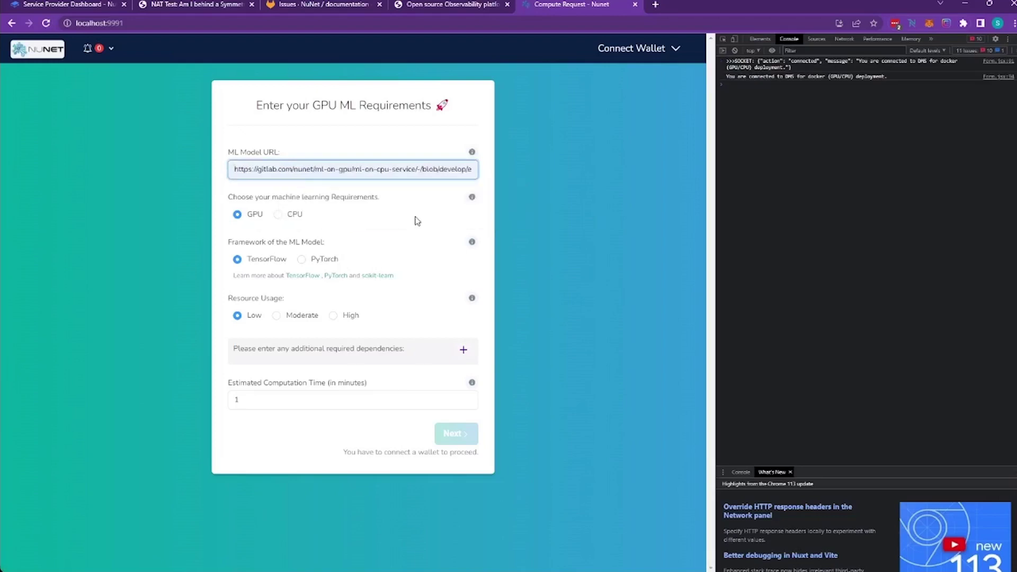
left_click(278, 214)
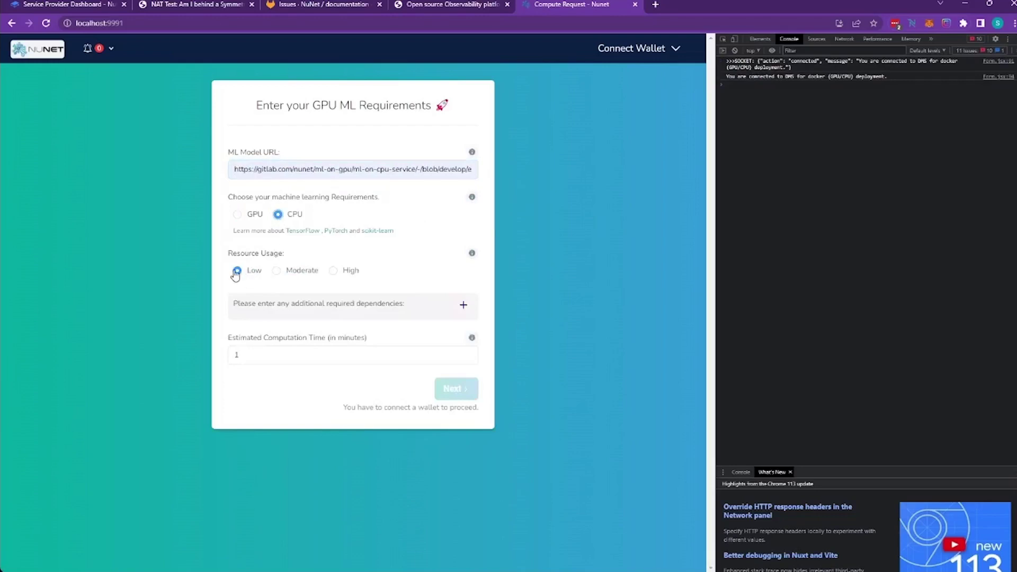
Step: Add a matplotlib dependency, set 120 minutes of computation, and connect the Nami wallet
left_click(273, 306)
left_click(272, 332)
type("matpl")
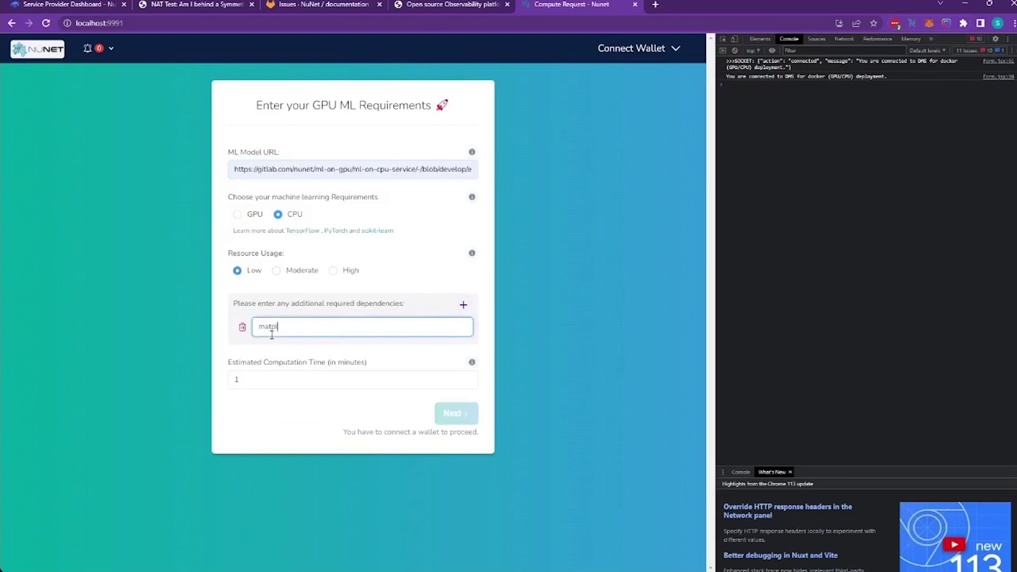
type("otlib")
left_click(269, 382)
type("20")
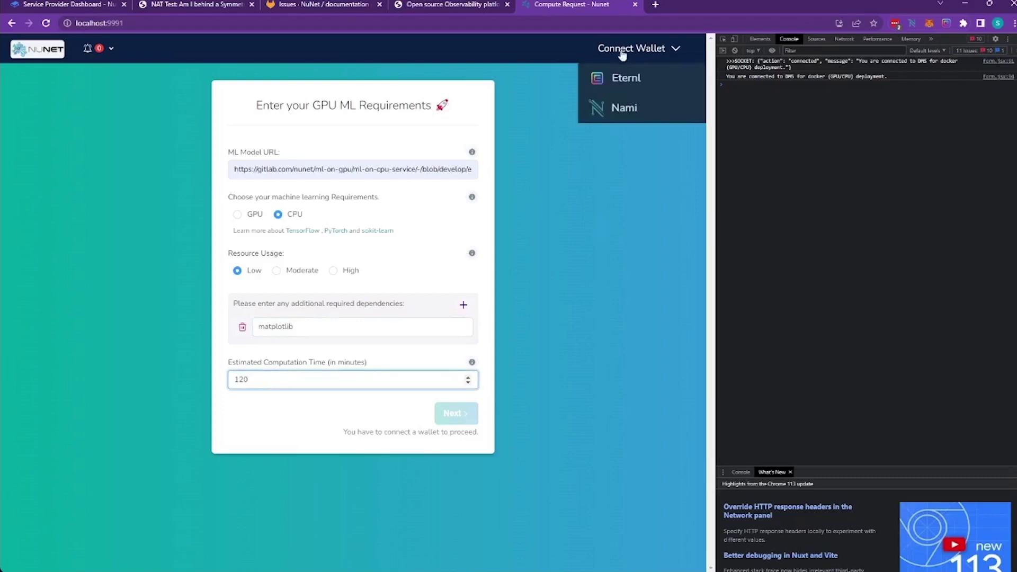
mouse_move(624, 79)
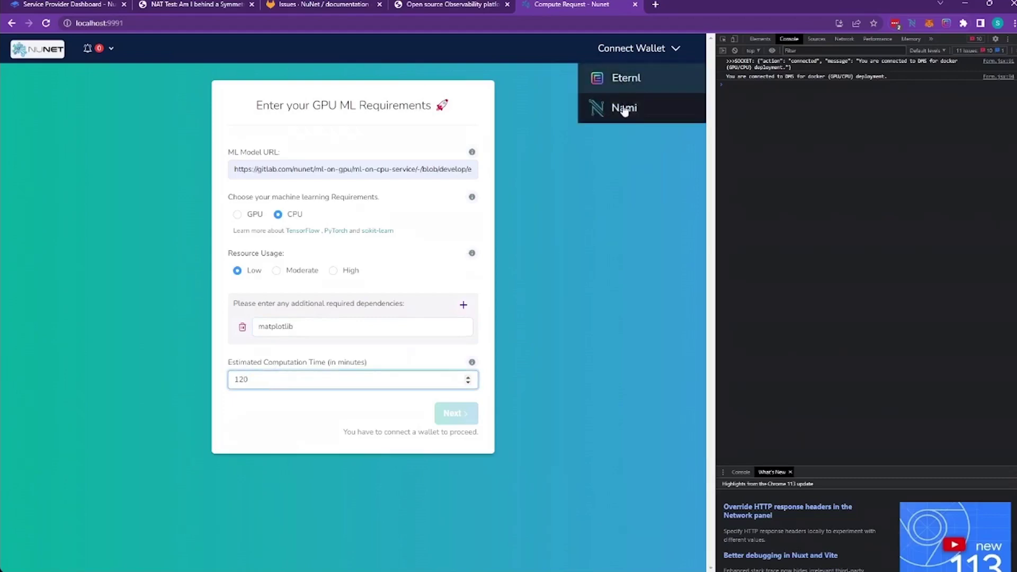
left_click(623, 108)
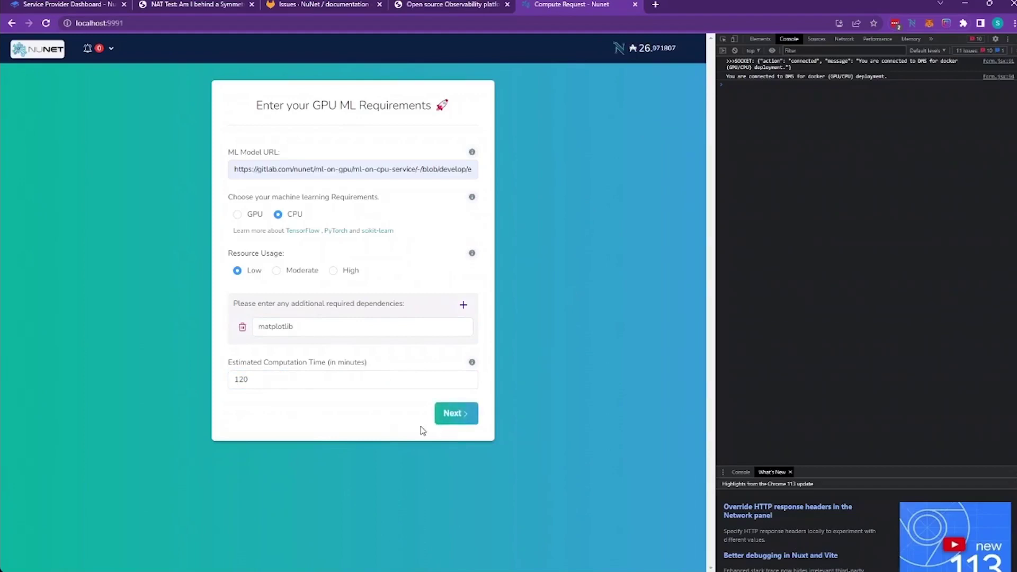
Step: On the Tokenomics step, set max tokens to 5, pass the reCAPTCHA, and submit the request
left_click(453, 418)
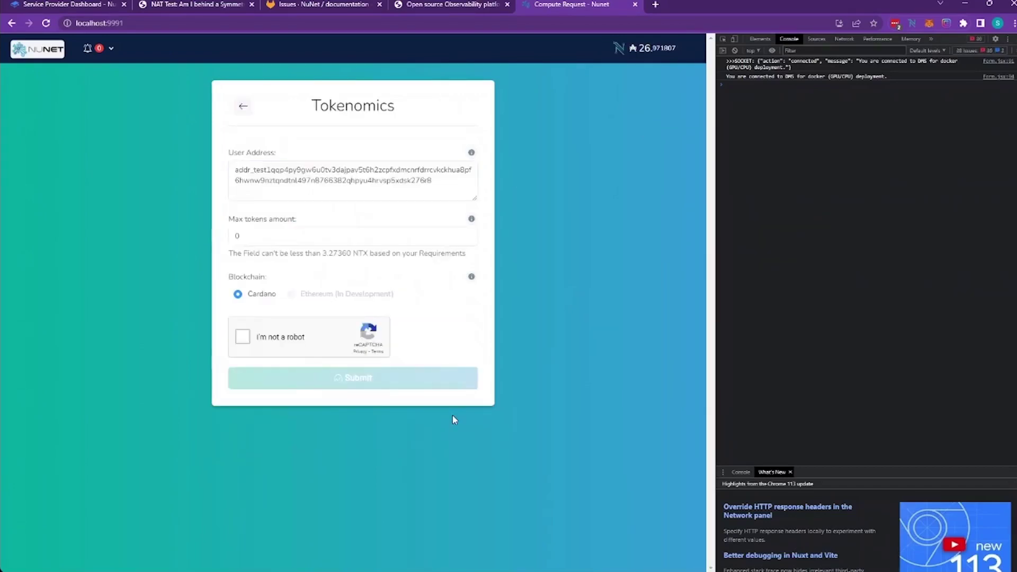
double_click(238, 236)
type("5")
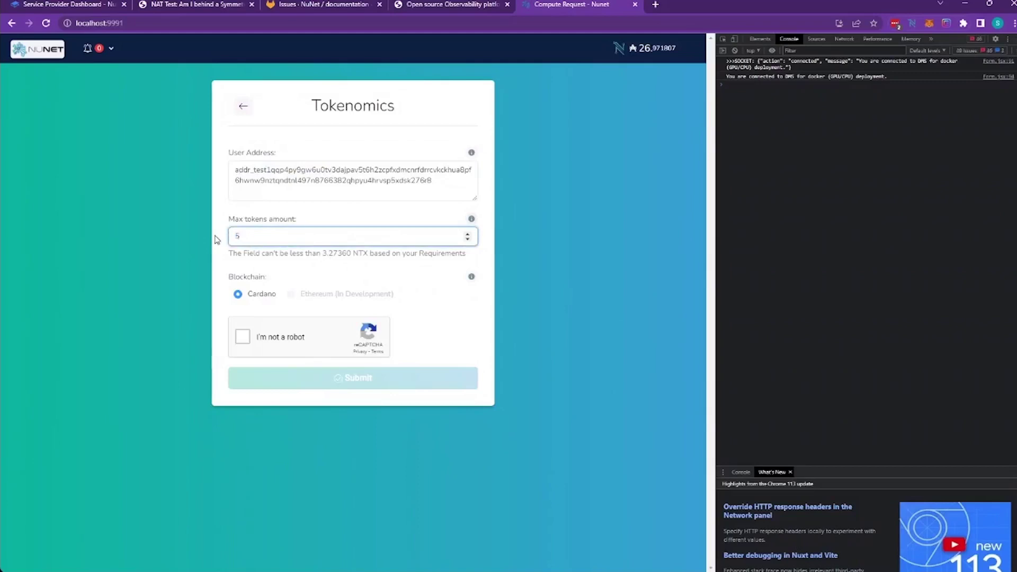
left_click(243, 337)
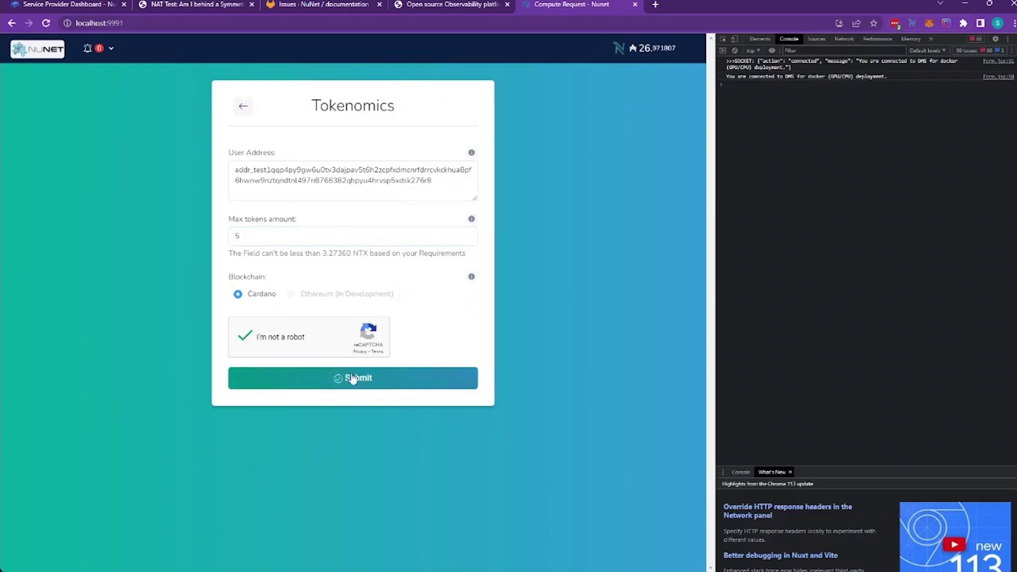
left_click(353, 378)
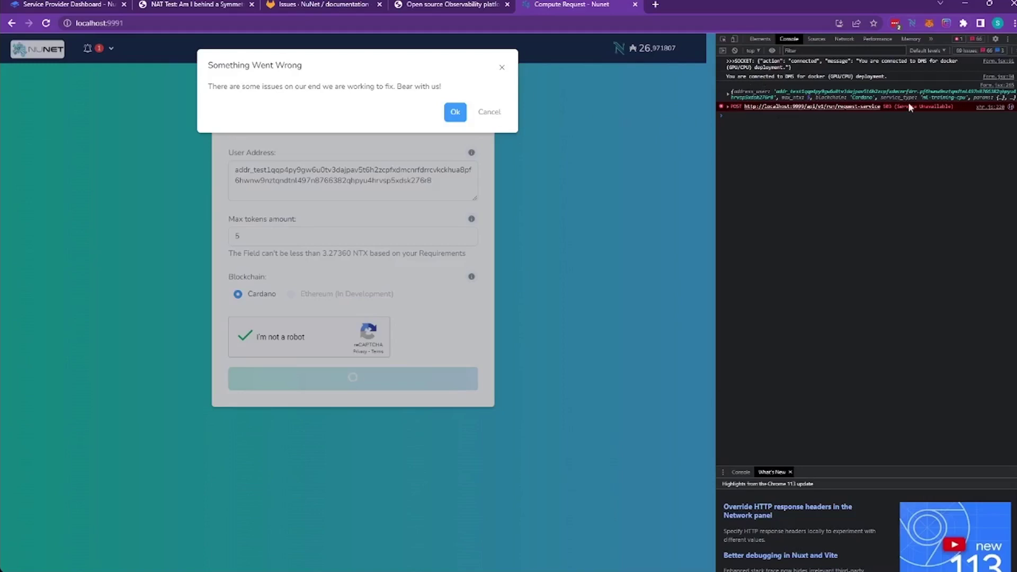
Step: Expand the red 503 POST request-service error in the console to show its stack trace
left_click(728, 108)
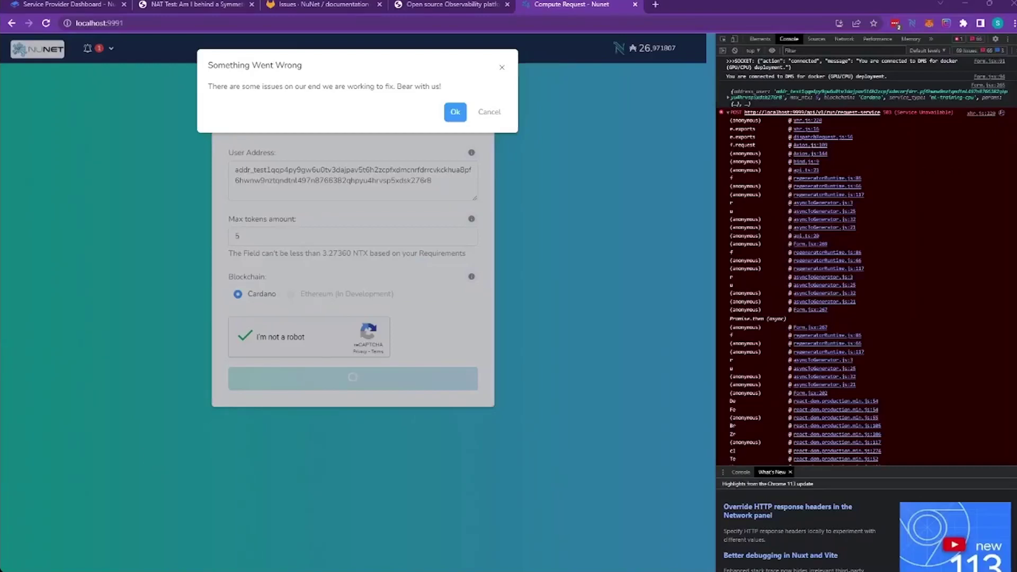
key("alt+Tab")
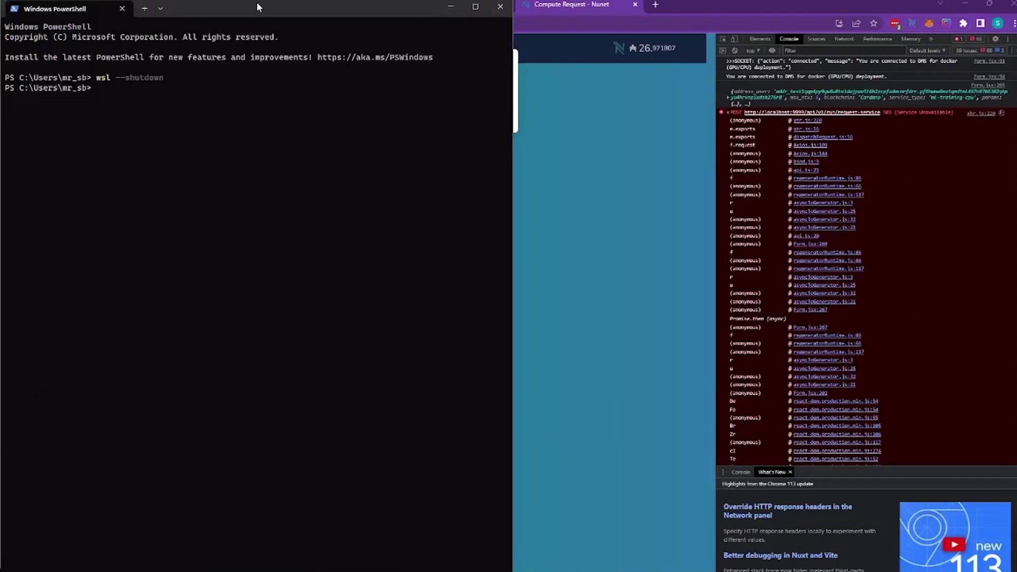
left_click_drag(256, 2, 300, 191)
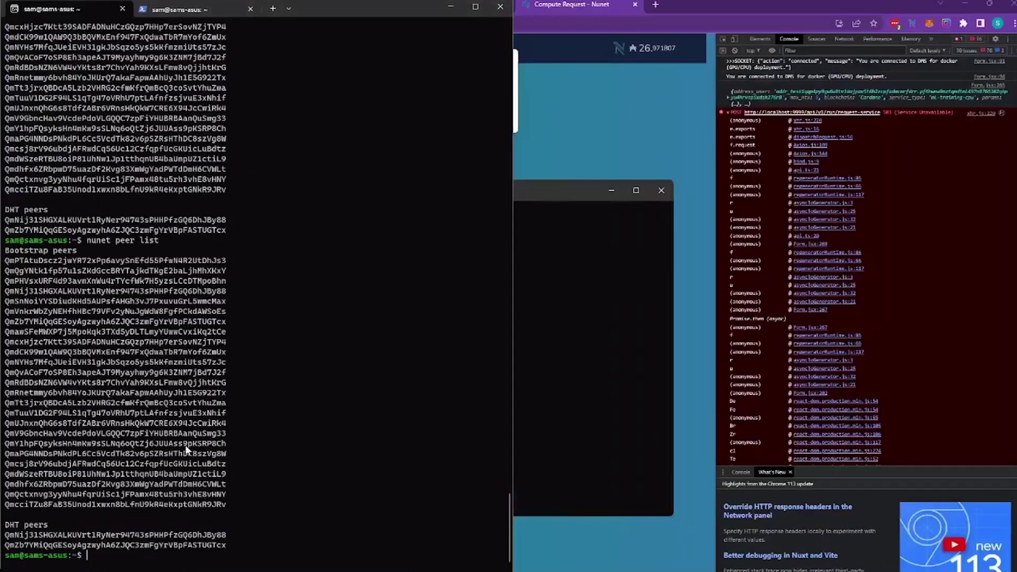
left_click(183, 11)
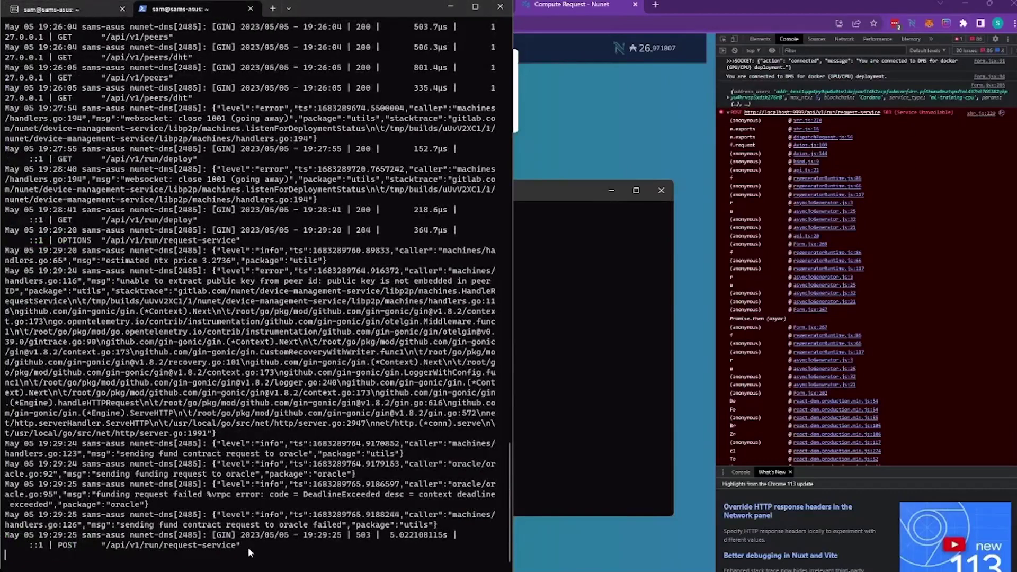
left_click_drag(248, 548, 252, 455)
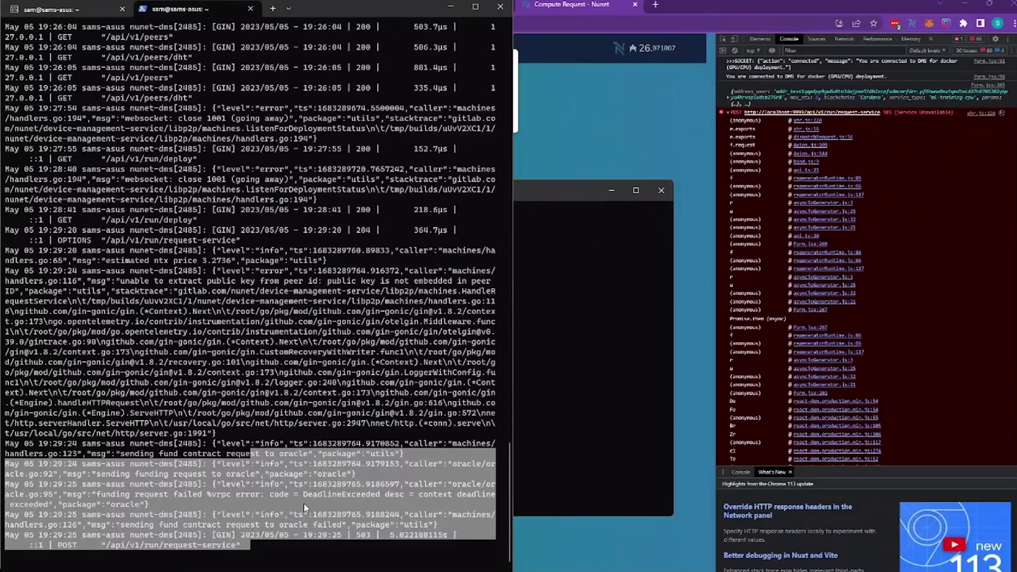
scroll(236, 133, "up", 4)
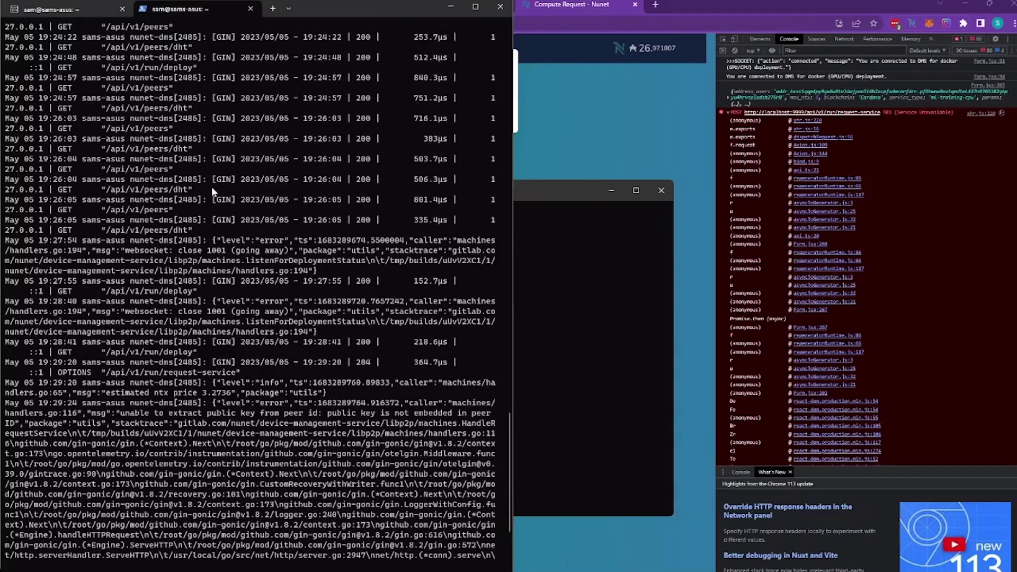
scroll(214, 185, "up", 1)
scroll(211, 186, "up", 6)
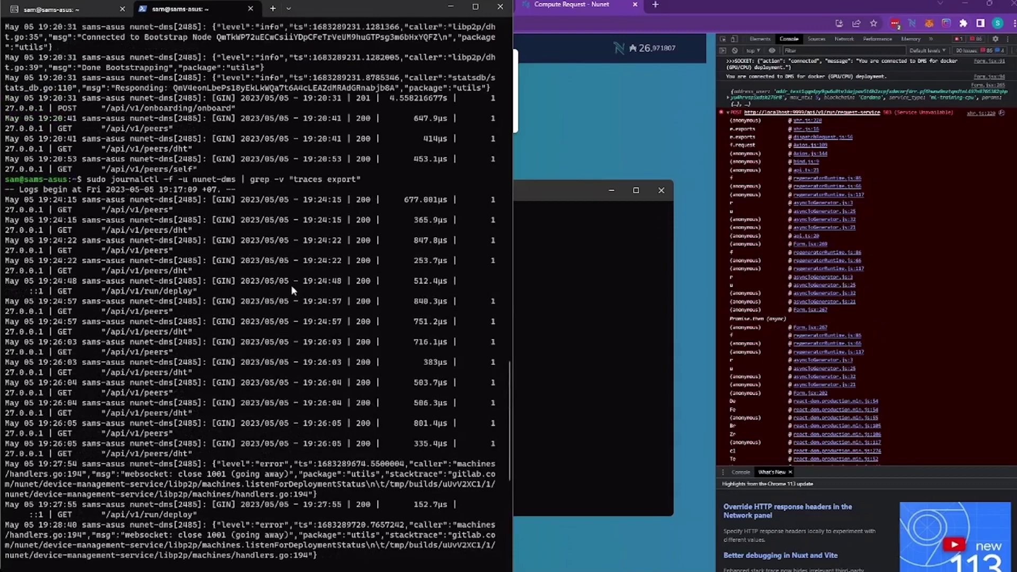
scroll(290, 285, "down", 5)
scroll(291, 285, "down", 3)
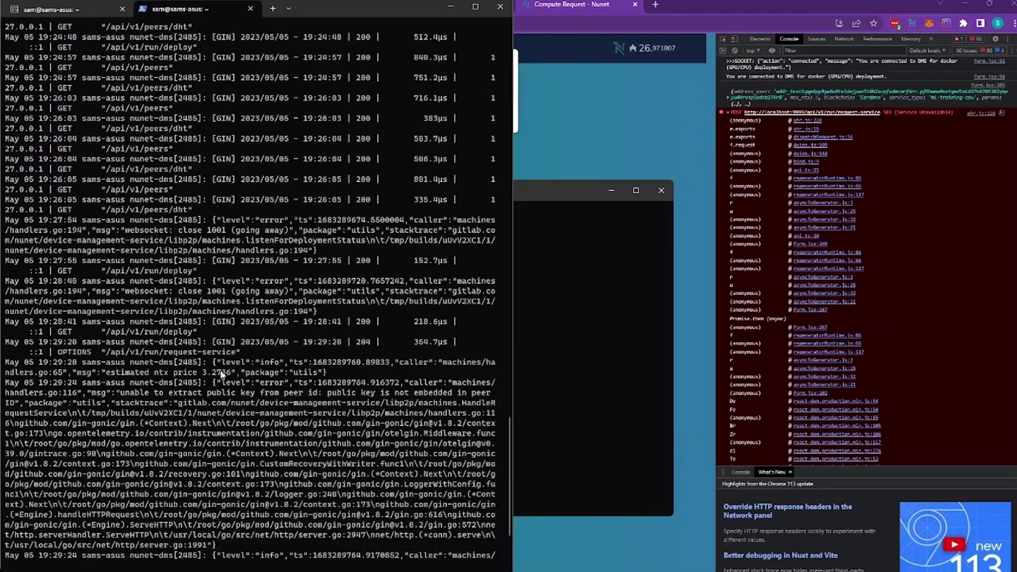
scroll(237, 305, "down", 4)
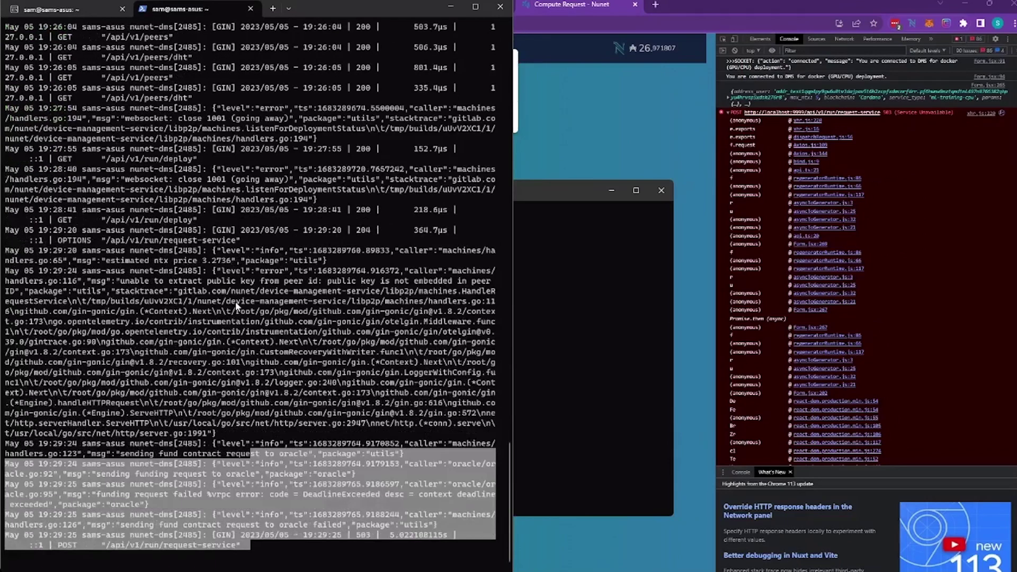
left_click(271, 554)
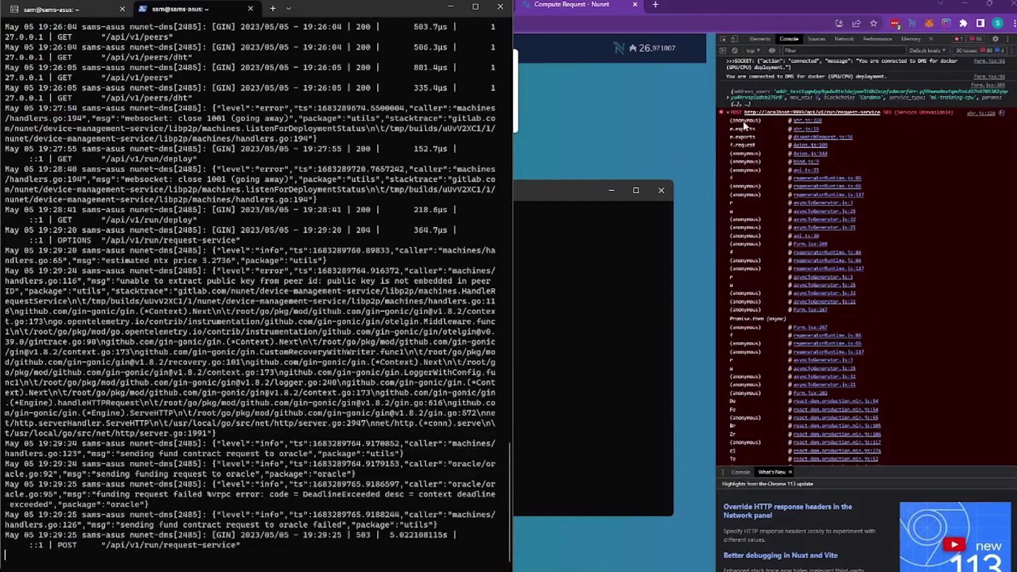
Step: Read the wiki's Contribution Guidelines page, then go back to the NuNet documentation issues list
left_click(728, 113)
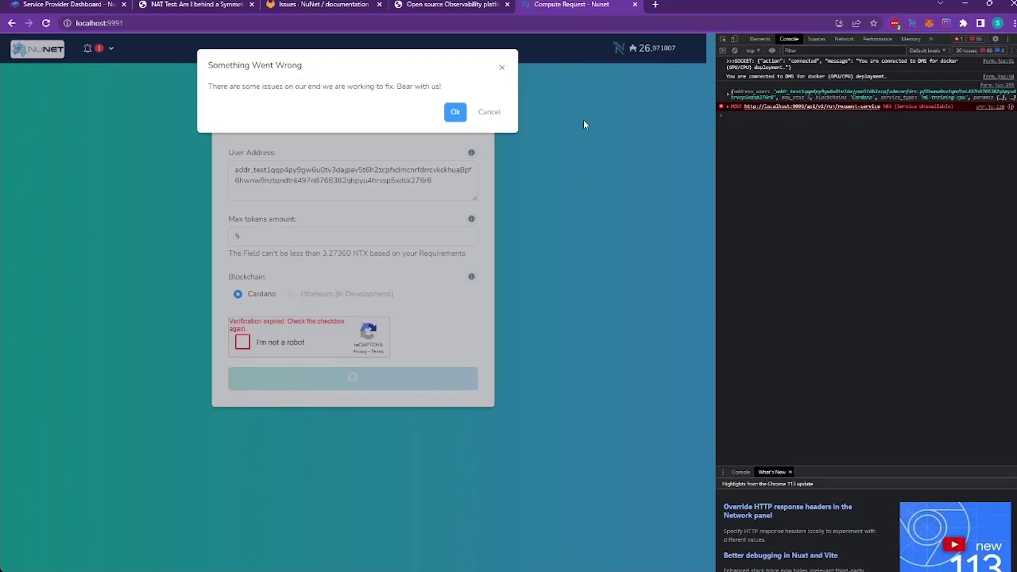
left_click(335, 6)
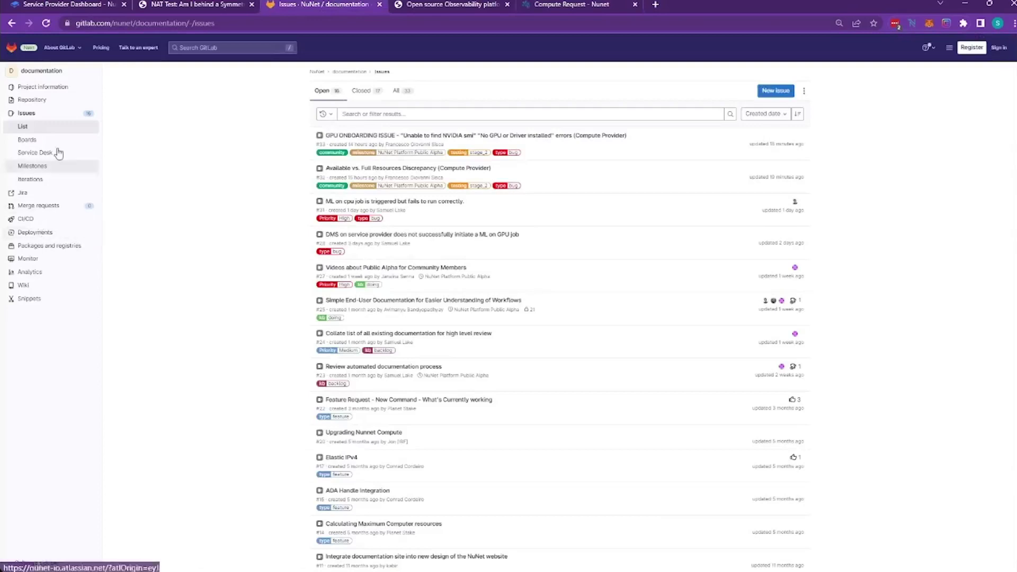
mouse_move(58, 244)
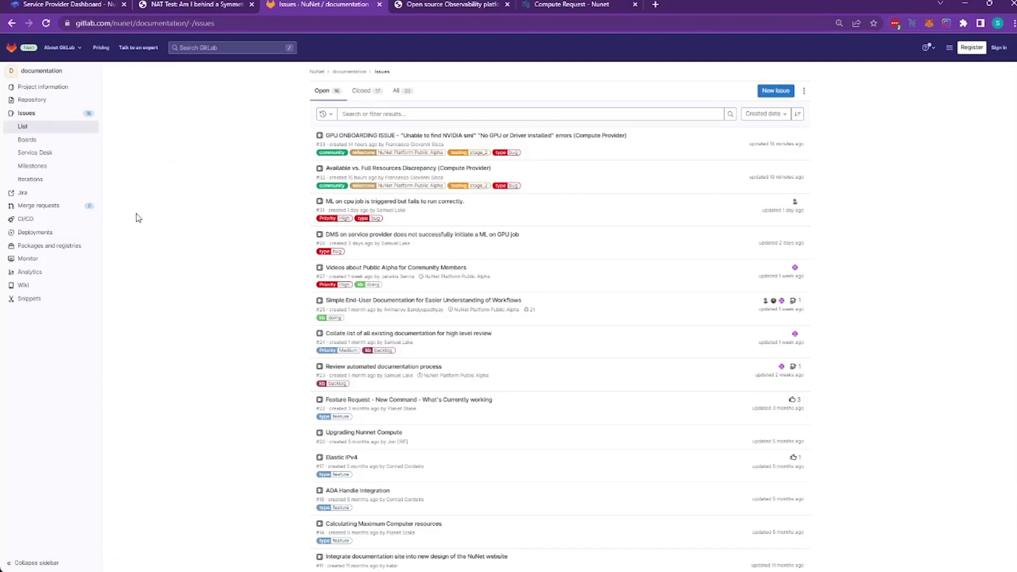
left_click(49, 285)
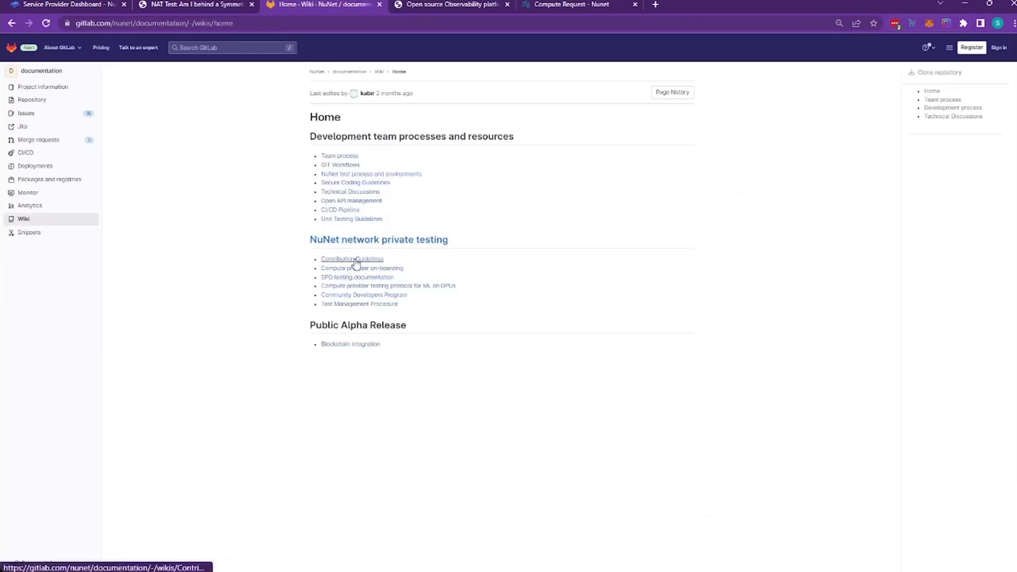
left_click(355, 261)
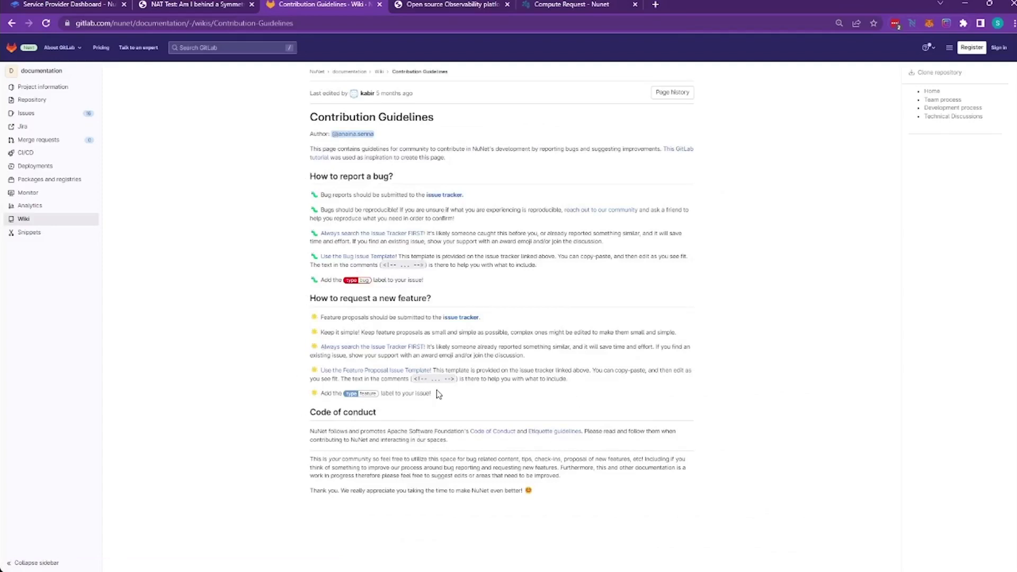
left_click(50, 117)
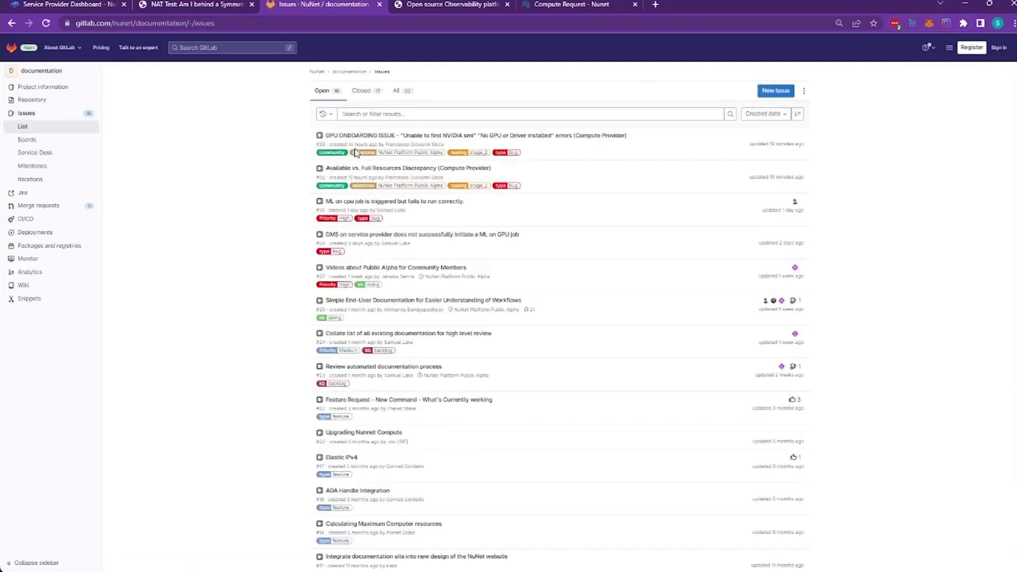
Step: Open a new issue form, sign in with Google, focus the Title field, and return to the DMS log terminal
left_click(774, 94)
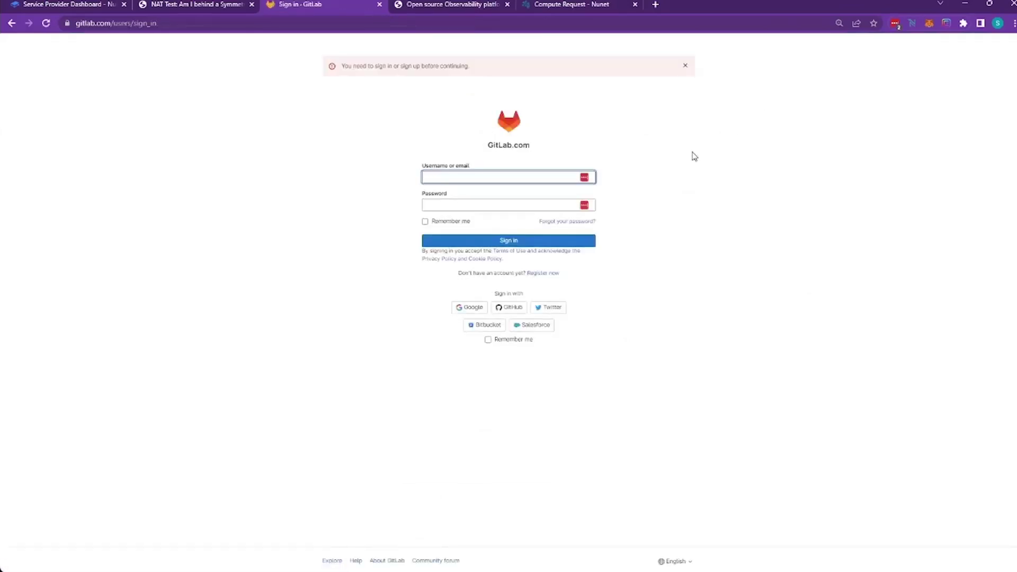
left_click(472, 310)
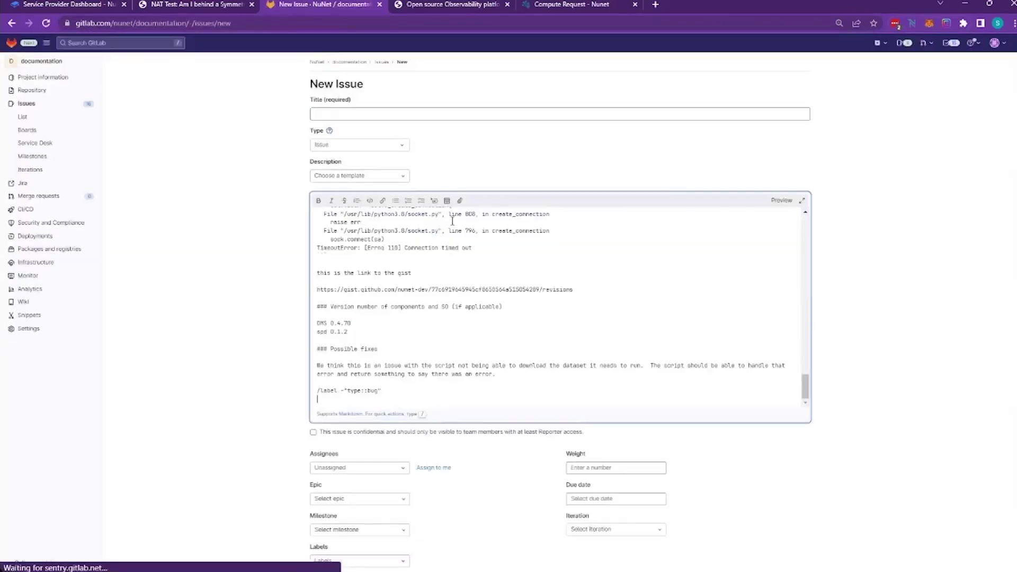
left_click(373, 111)
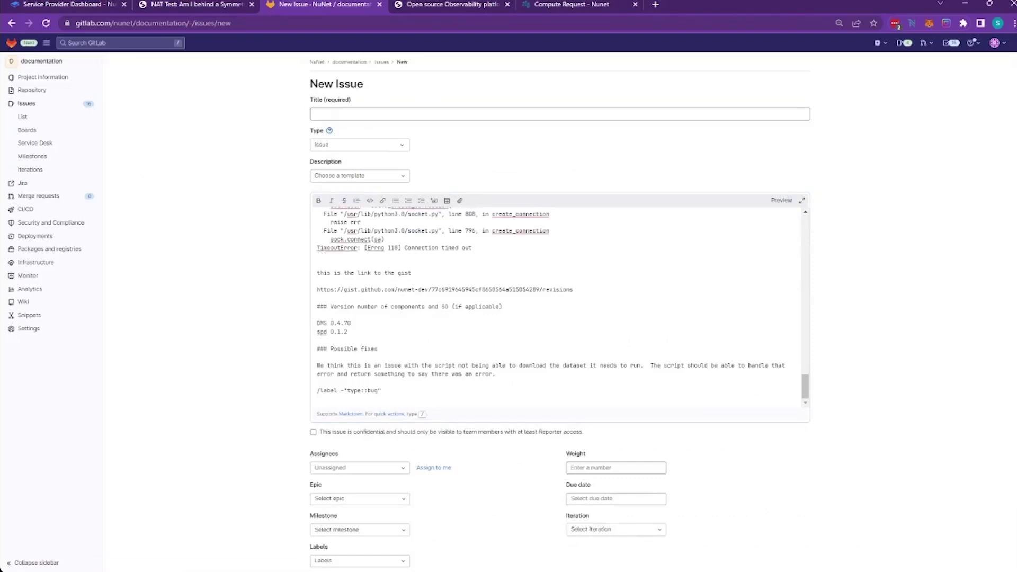
key("alt+Tab")
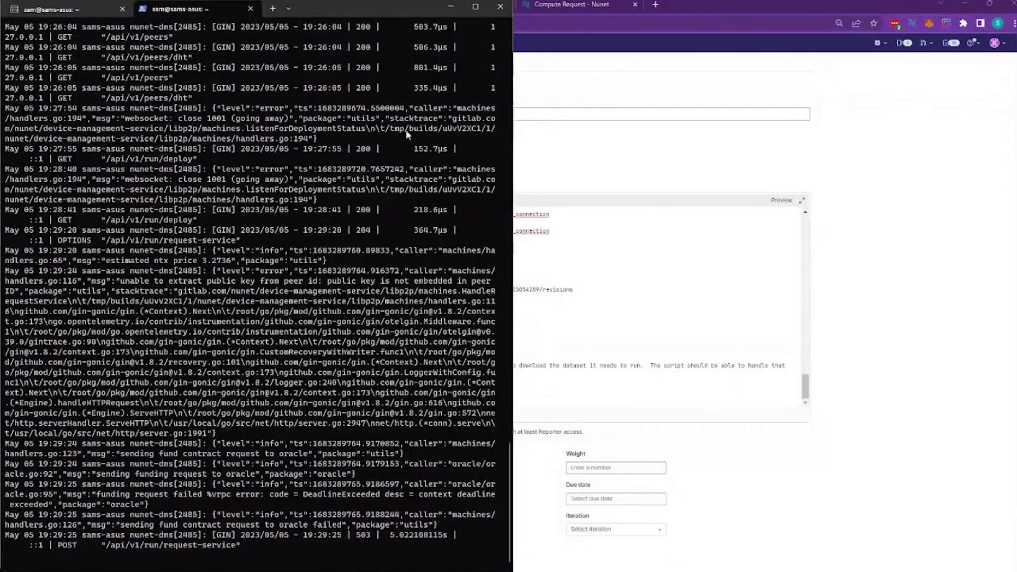
Step: Check the Service Provider Dashboard page's errors section, then return to the Compute Request 503 error page
left_click(700, 5)
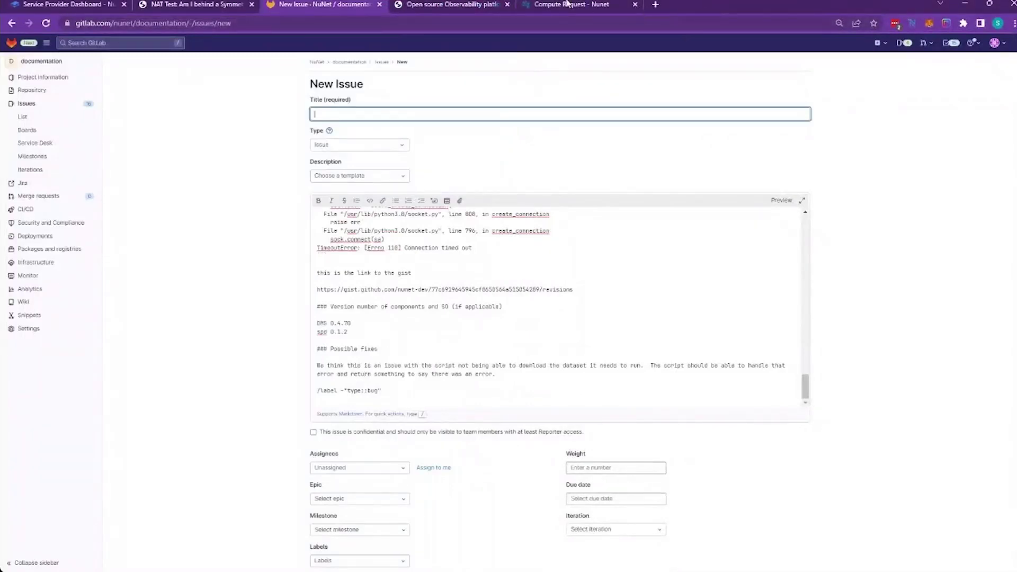
left_click(65, 6)
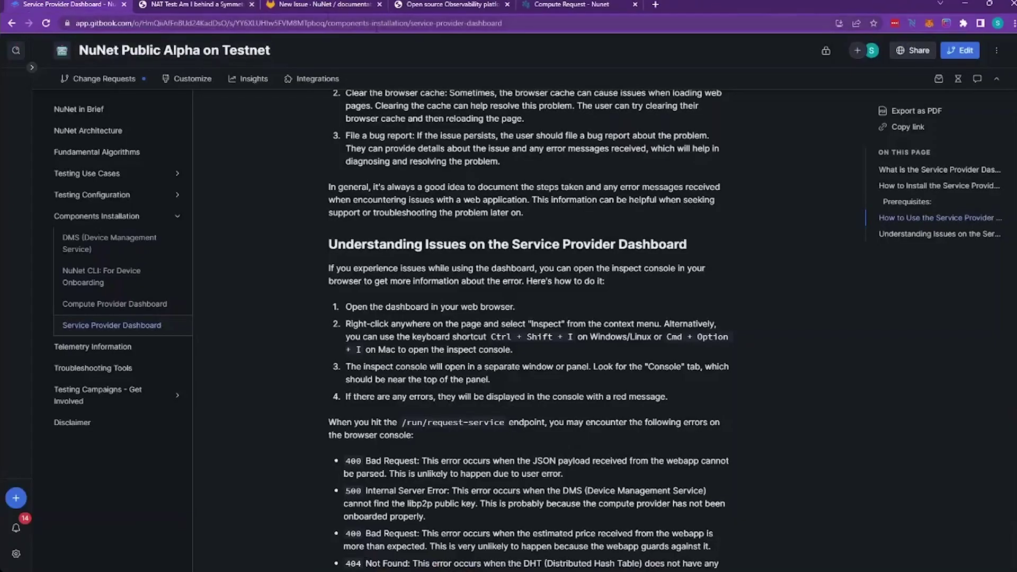
left_click(577, 7)
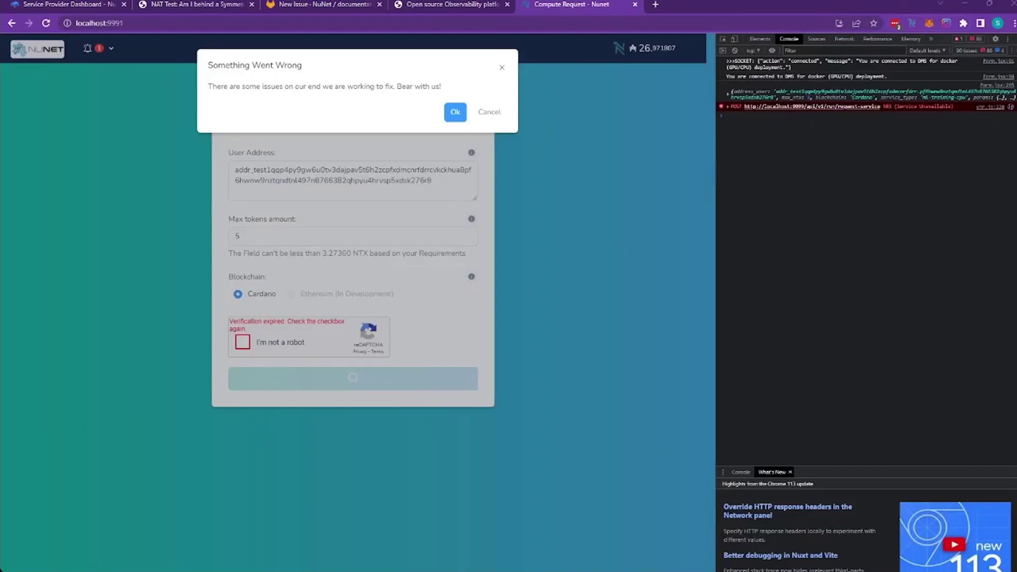
Step: Copy the nunet-dms journalctl log output from the terminal
key("alt+Tab")
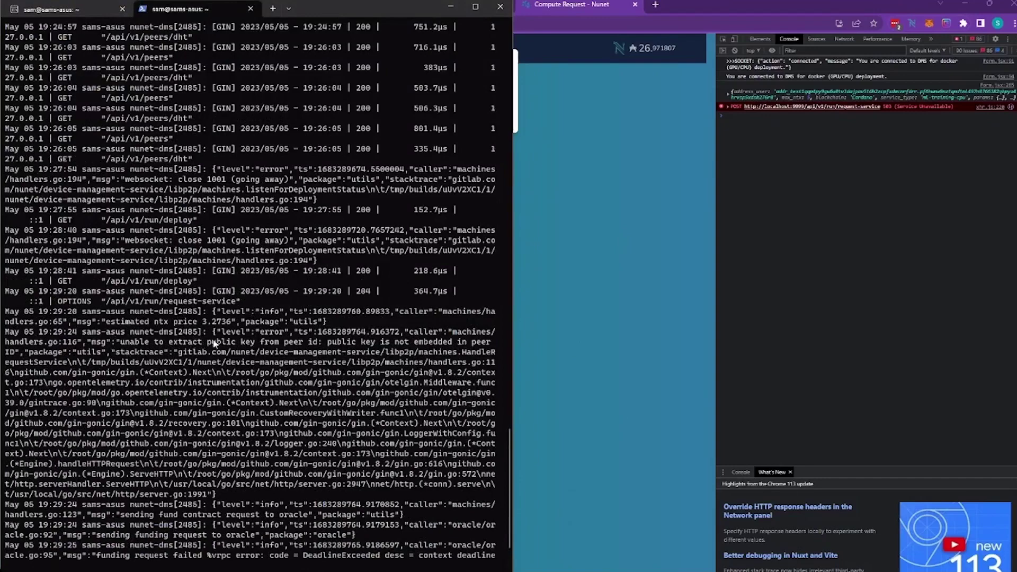
scroll(171, 344, "up", 5)
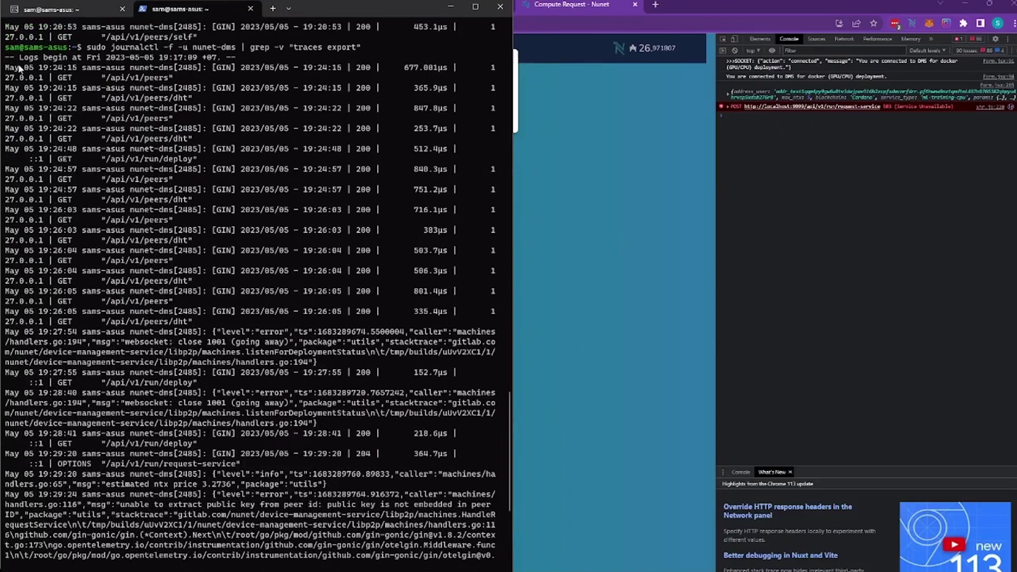
left_click_drag(5, 58, 255, 547)
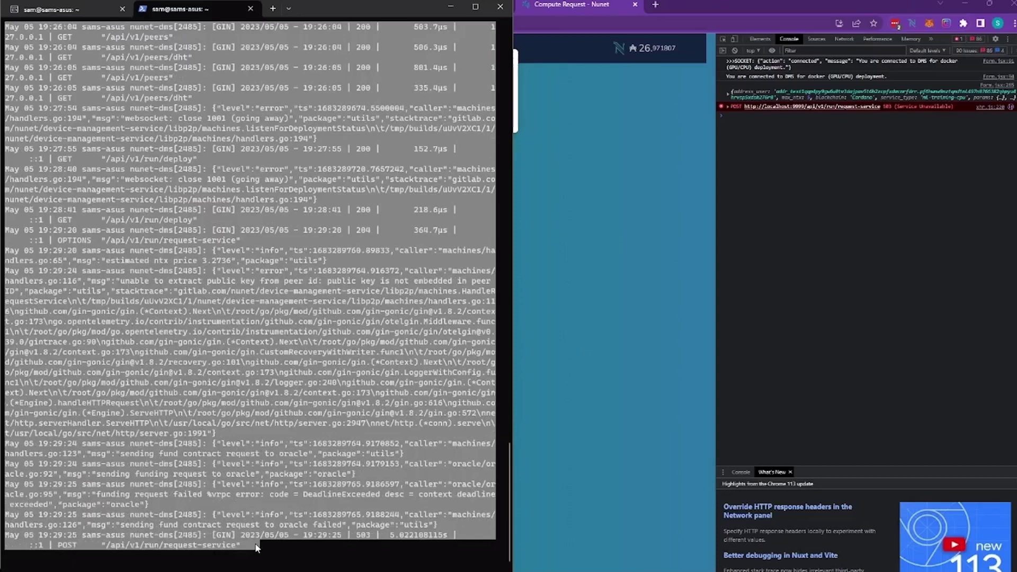
key("ctrl+c")
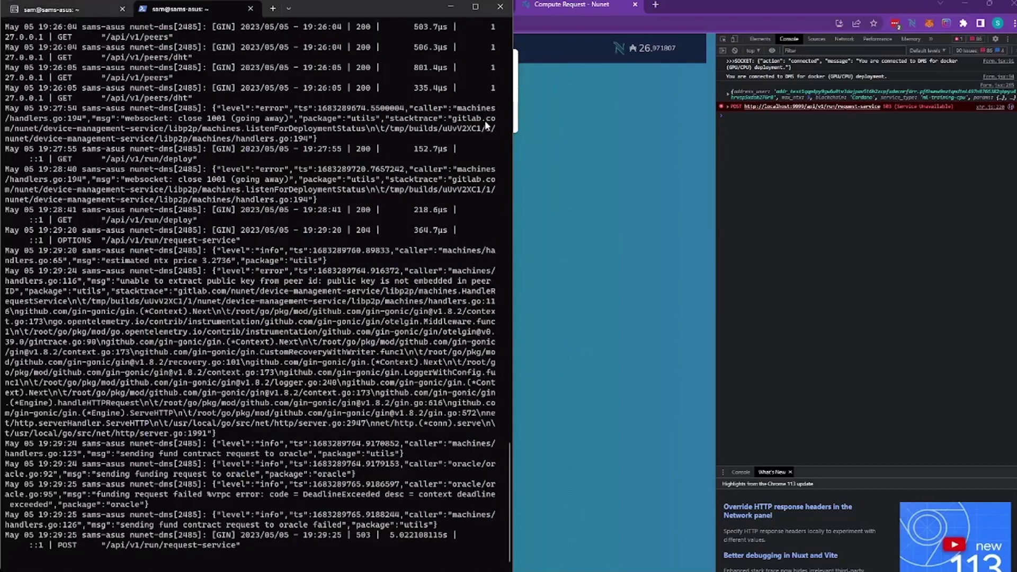
Step: Return to the GitLab New Issue form in the browser and scroll to the top of the description
left_click(705, 15)
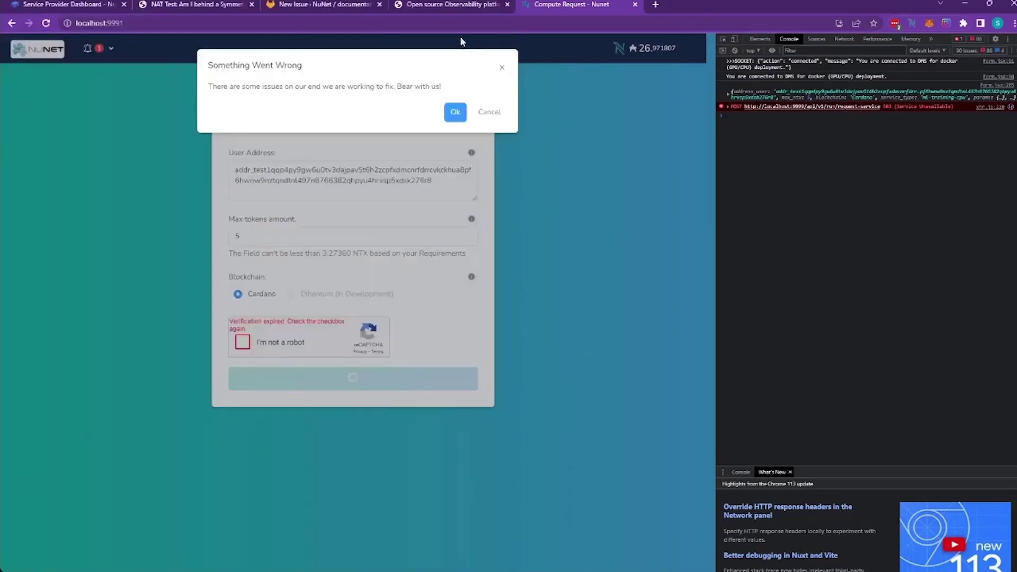
left_click(290, 7)
scroll(421, 322, "up", 10)
scroll(434, 308, "up", 10)
left_click(401, 177)
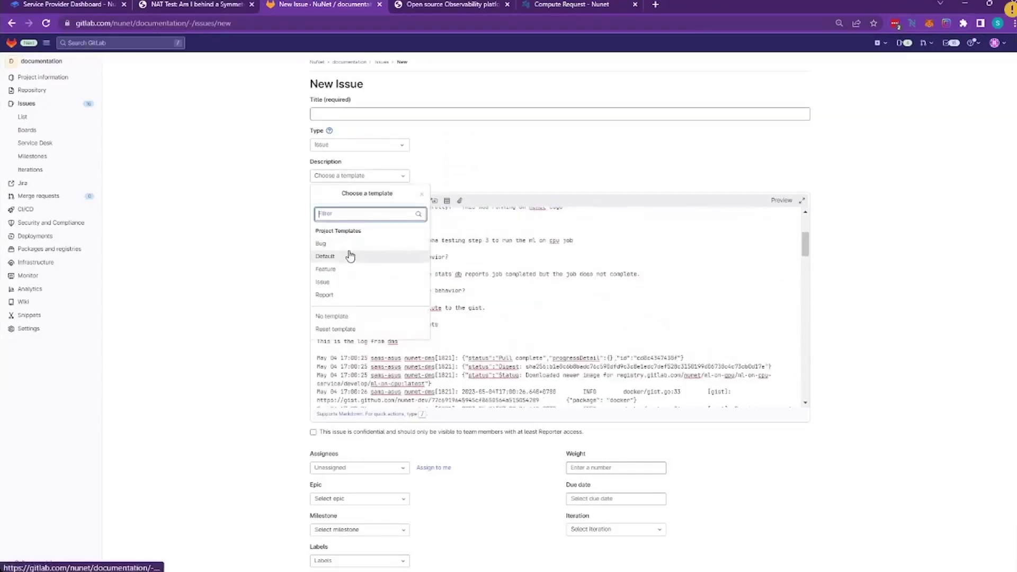
left_click(350, 253)
left_click(349, 249)
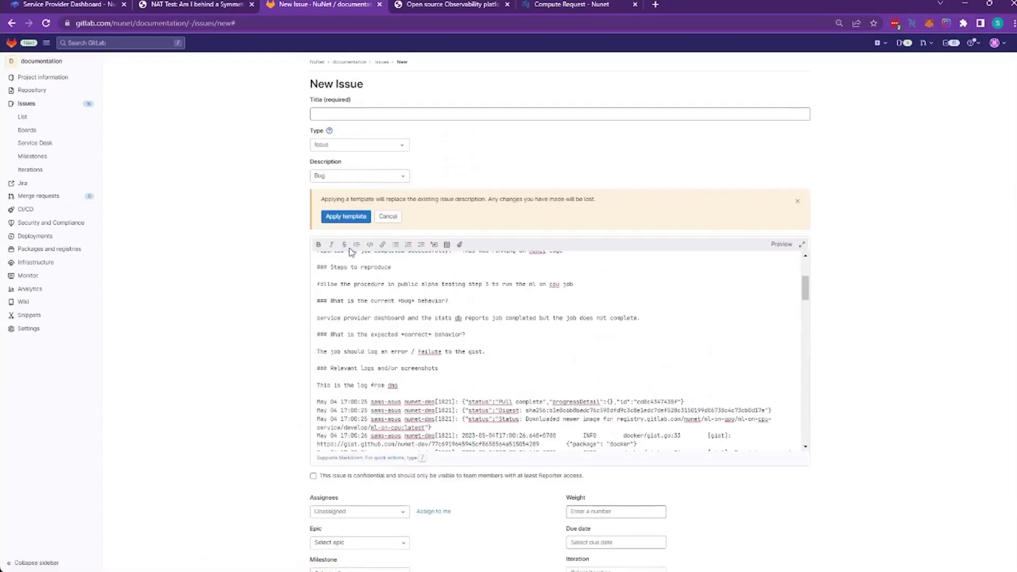
left_click(345, 217)
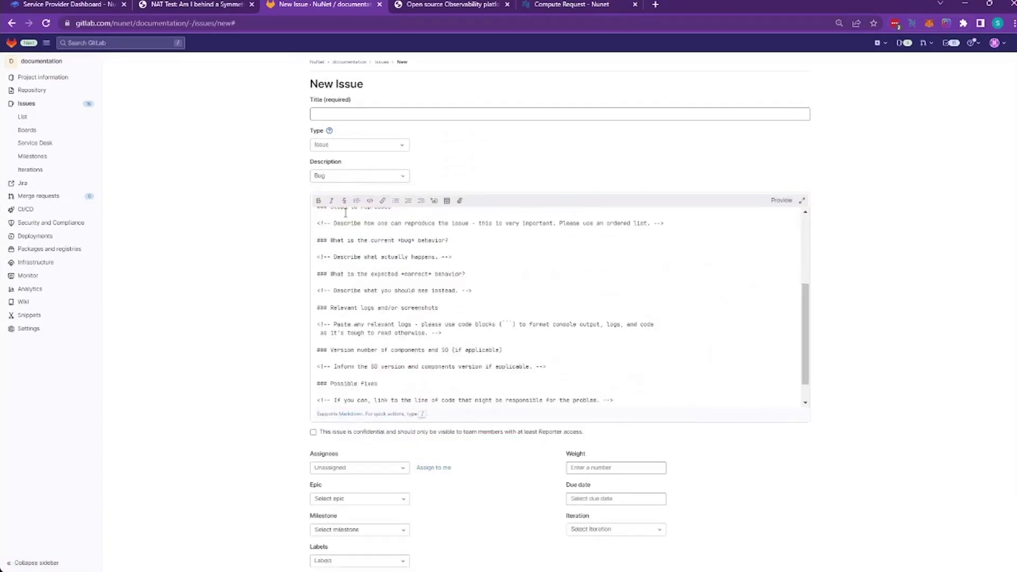
scroll(401, 256, "up", 5)
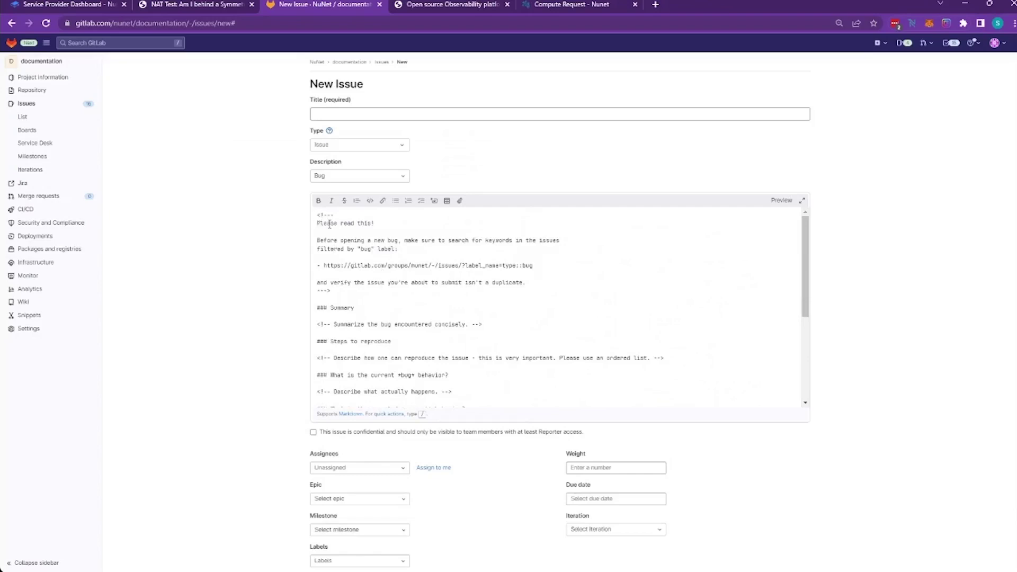
scroll(345, 294, "down", 1)
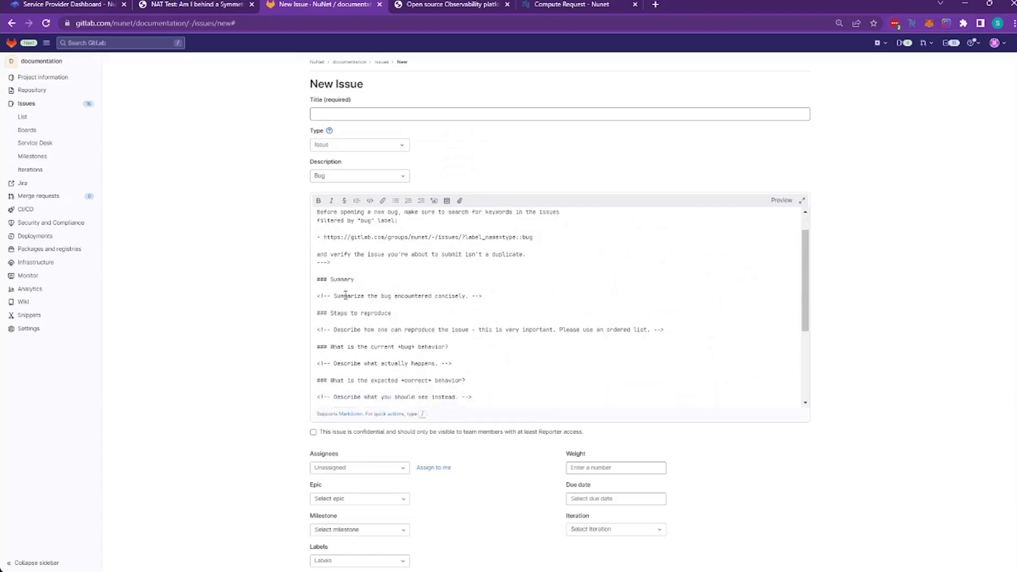
scroll(345, 295, "down", 1)
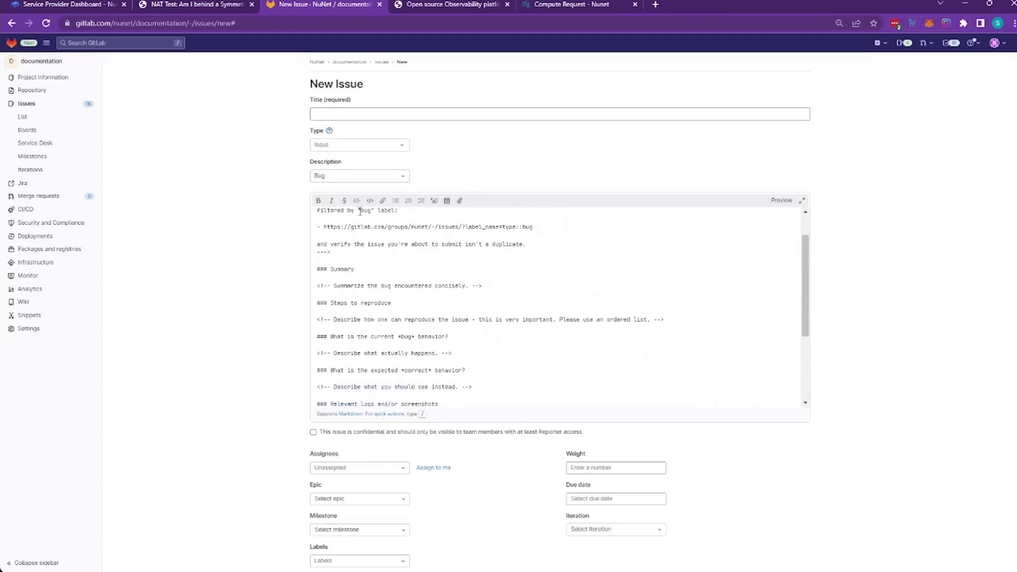
left_click_drag(317, 286, 491, 296)
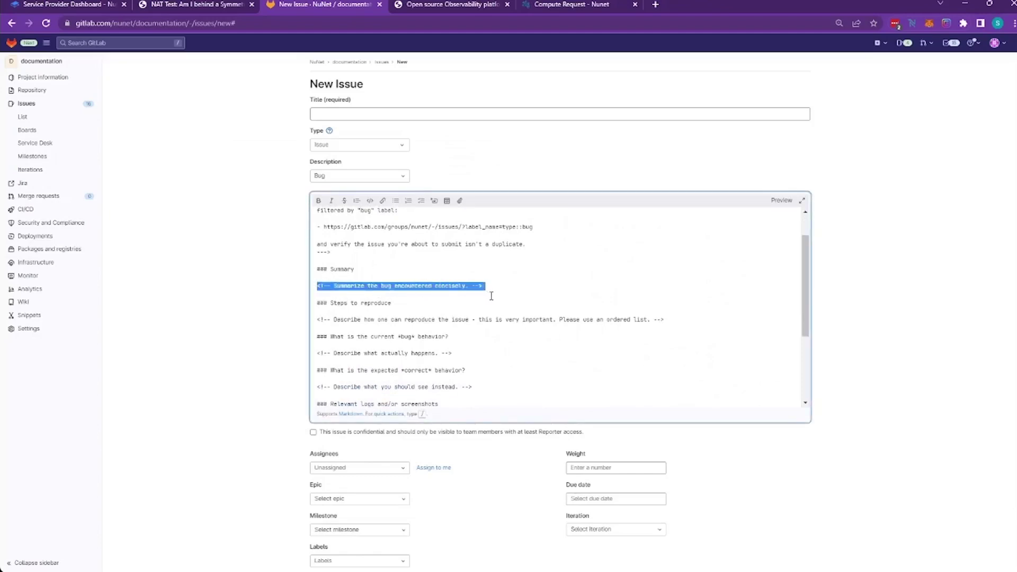
Step: Write the Summary: submitting a job on the service provider dashboard gives a something-went-wrong pop-up and DMS log errors
type("When trying to")
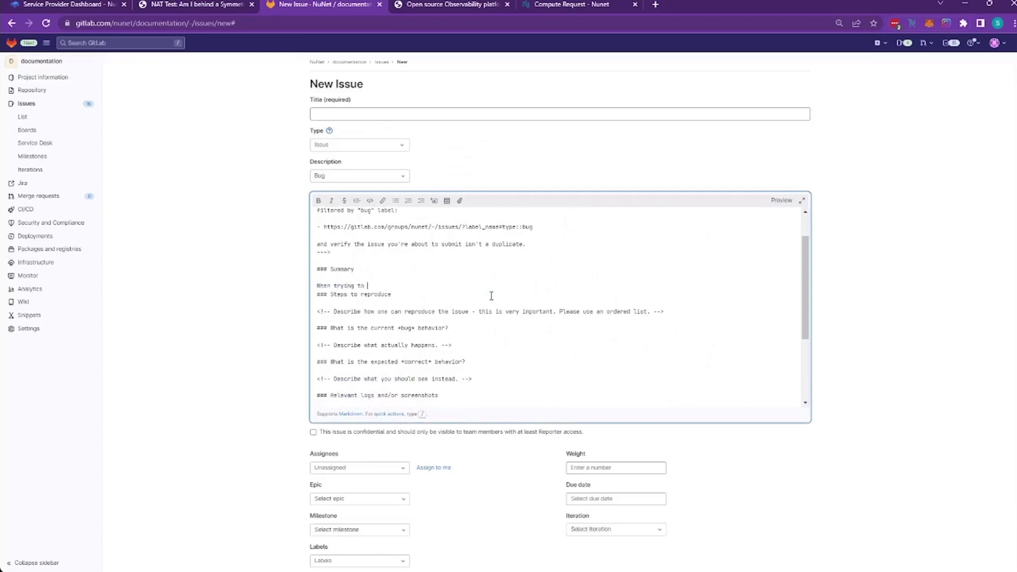
type(" submit a job using the service provider das")
type("oard, we get the something ")
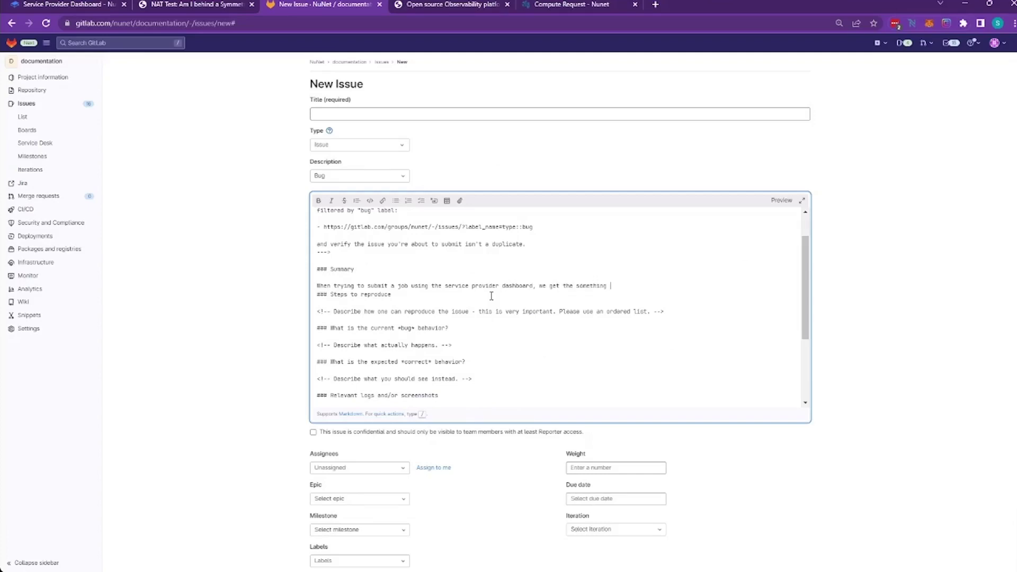
type("went wrong pop up  and a few differet")
key("BackSpace")
key("BackSpace")
type("nt erros in the DMS log")
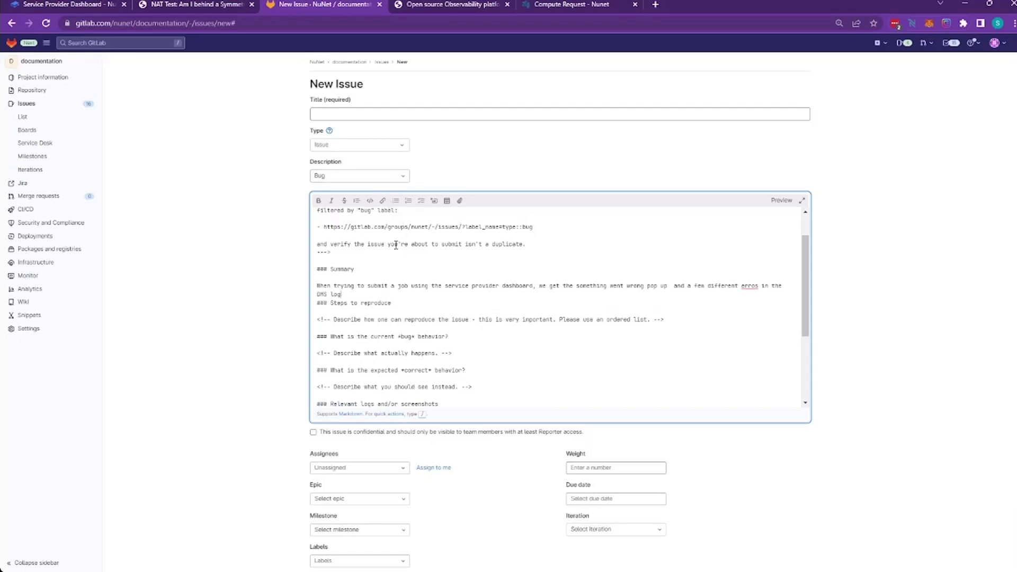
scroll(396, 245, "down", 3)
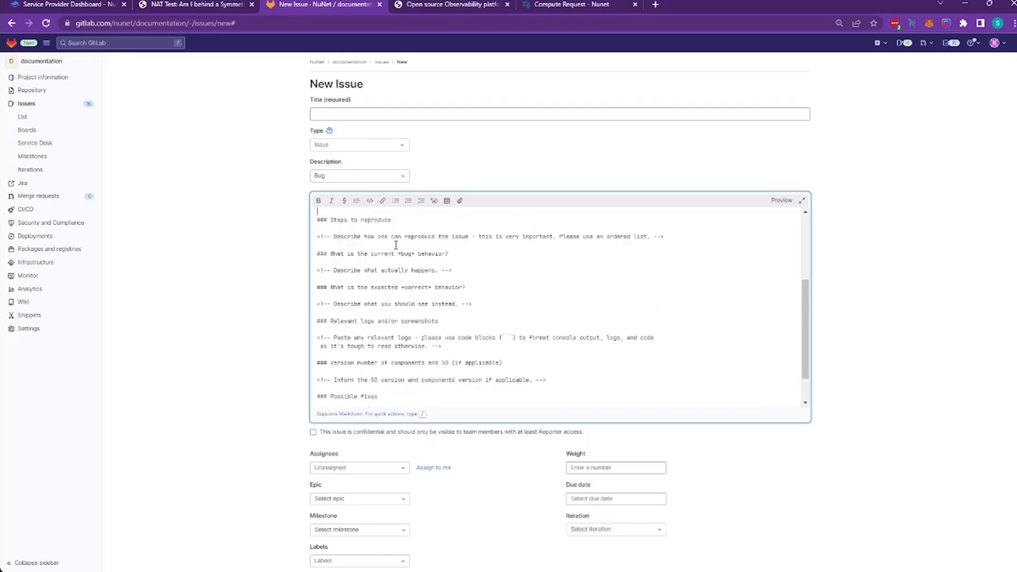
scroll(395, 244, "up", 3)
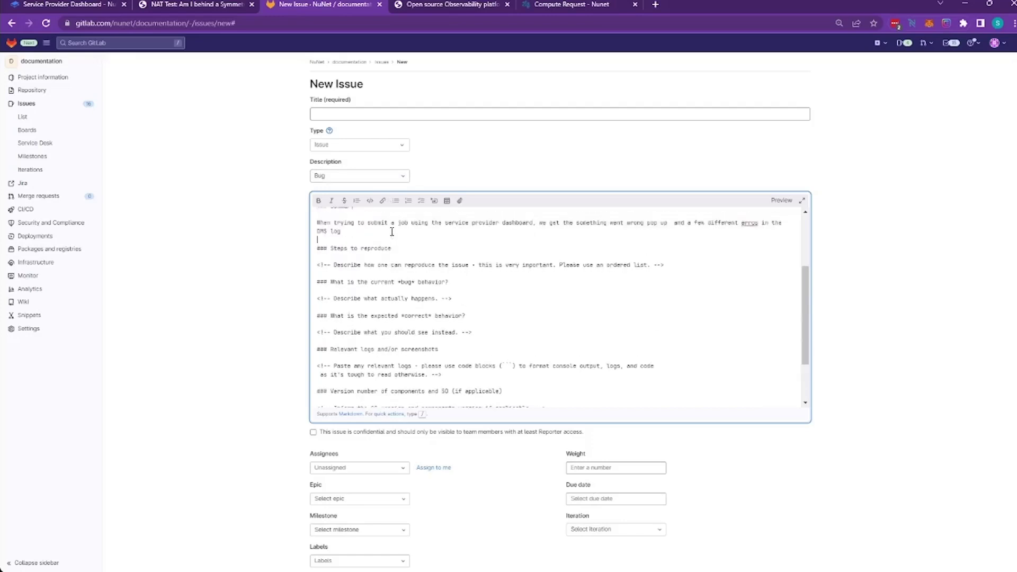
Step: Enter the issue title 'Failes to submit job using Service provider dashboard' and review the description
left_click(339, 112)
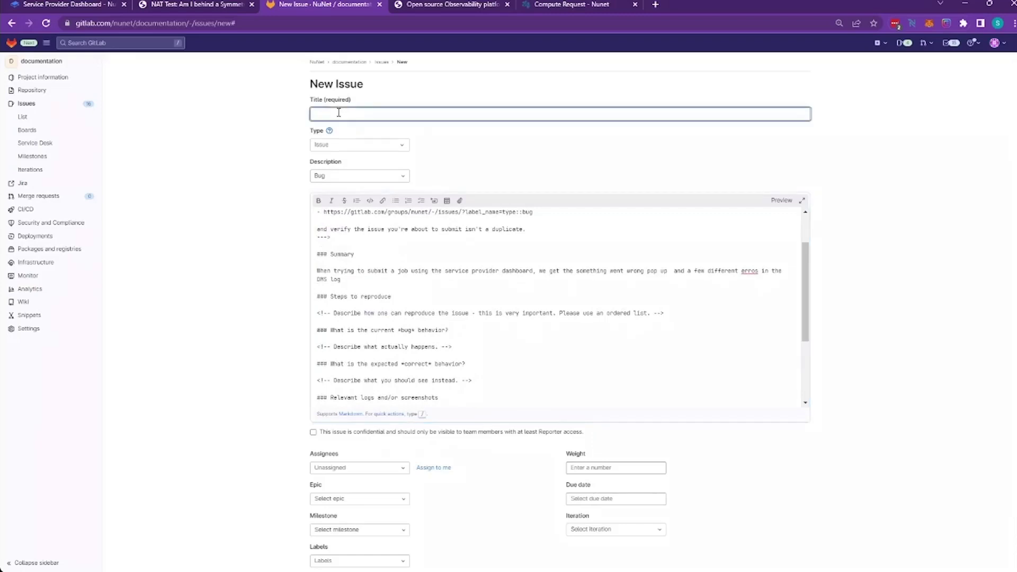
type("Failes to submit job using Service provider dashboard")
scroll(413, 289, "up", 2)
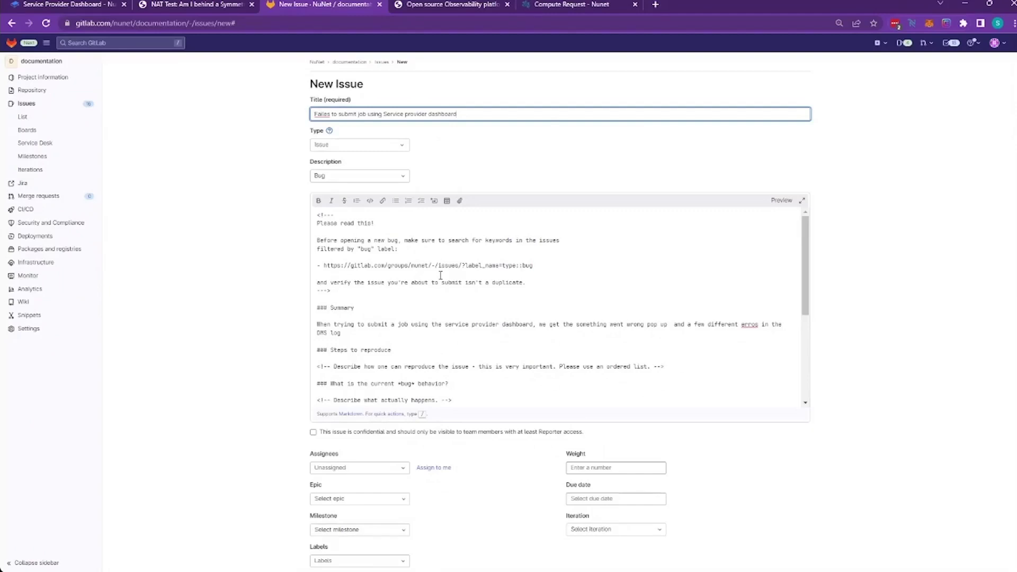
scroll(392, 296, "down", 3)
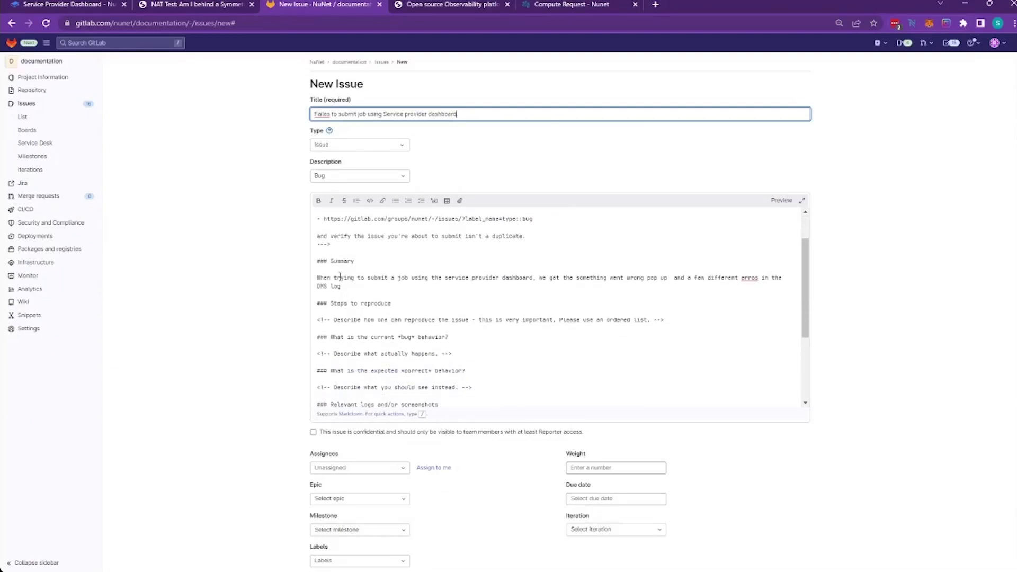
scroll(353, 279, "down", 3)
Step: Replace the Steps to reproduce placeholder with: new installation, install DMS, onboard, install service provider, run ML on CPU job
triple_click(429, 272)
type("Install")
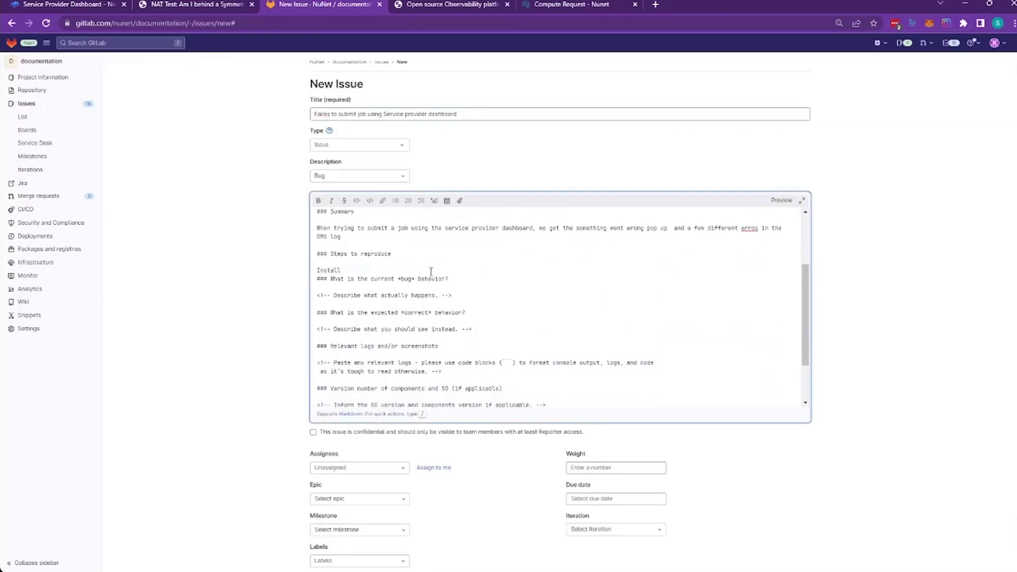
type(" from sc")
key("BackSpace")
key("BackSpace")
key("BackSpace")
key("BackSpace")
key("BackSpace")
key("BackSpace")
key("BackSpace")
key("BackSpace")
key("BackSpace")
key("BackSpace")
key("BackSpace")
key("BackSpace")
key("BackSpace")
key("BackSpace")
key("BackSpace")
type("From a new installetion, install DMS, onboard, instal")
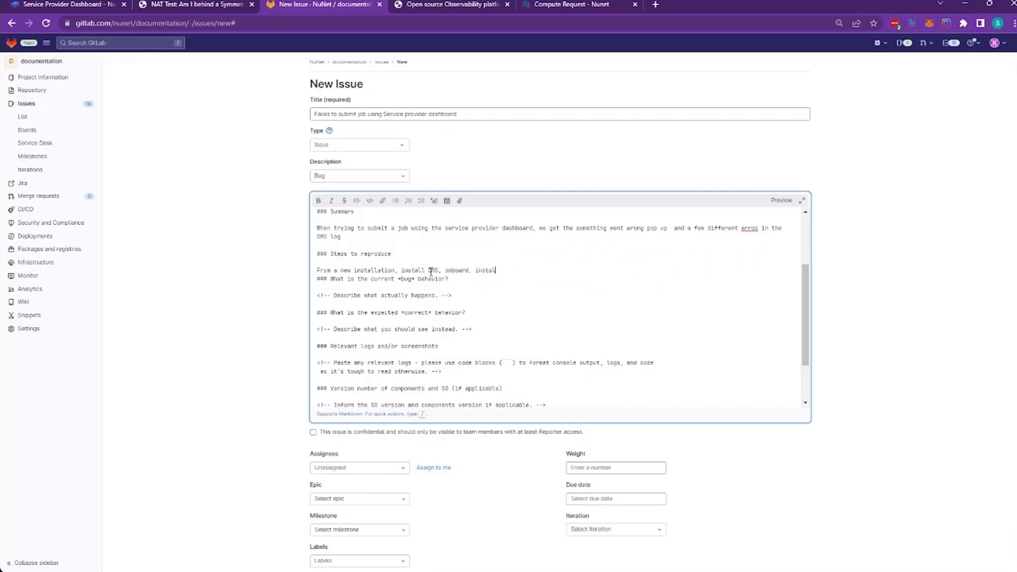
type("l service provider, try to run an ML on CPU Job")
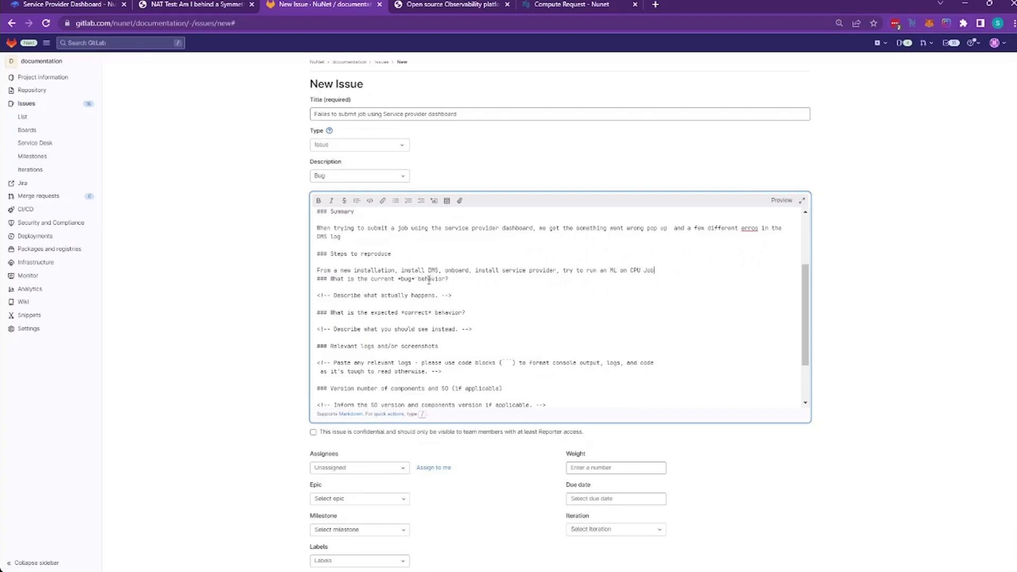
key("Return")
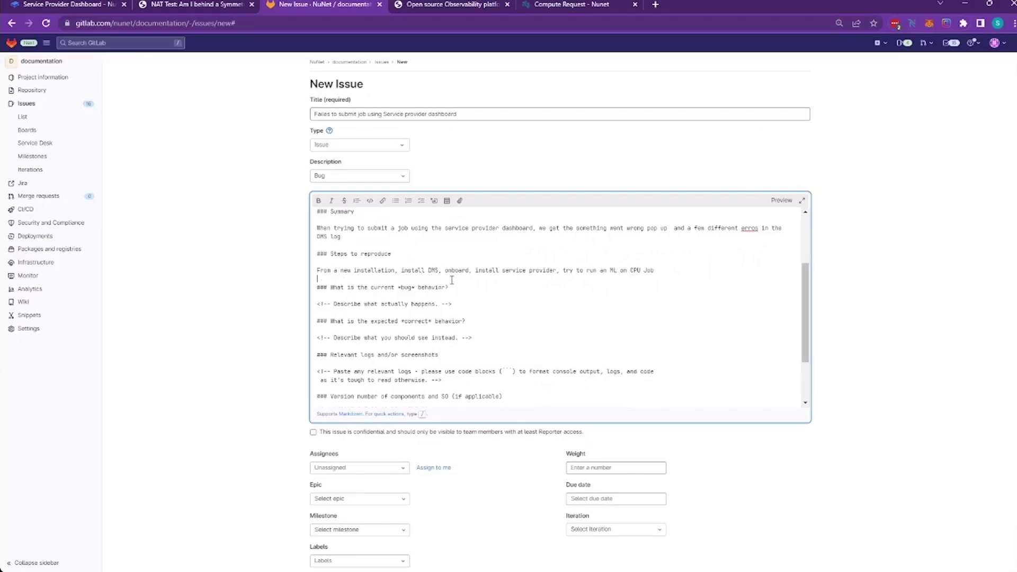
Step: Replace the current behaviour placeholder with 'When we click the sumbit button we get a something went wrong pop up error'
double_click(406, 302)
triple_click(406, 303)
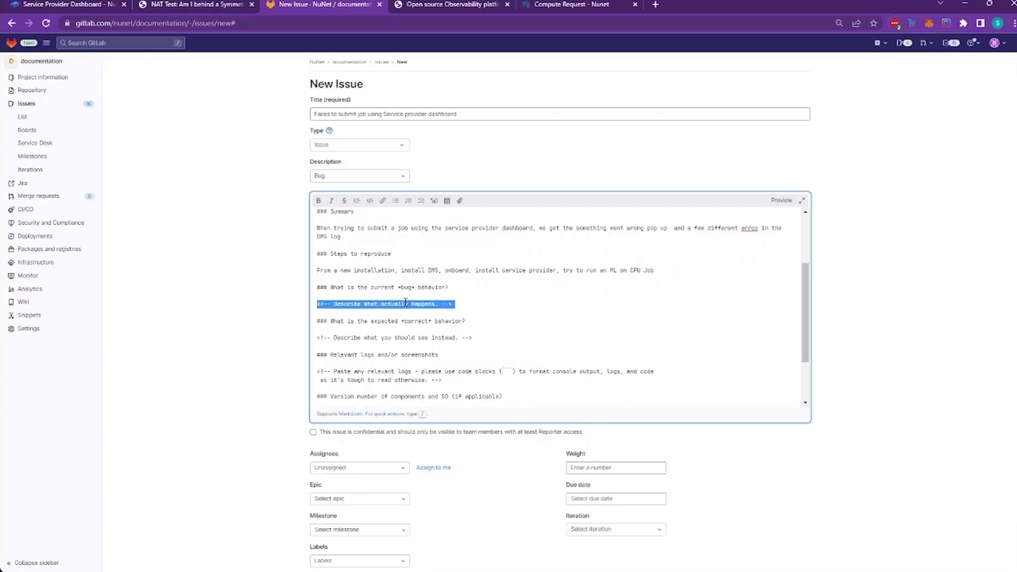
type("When ")
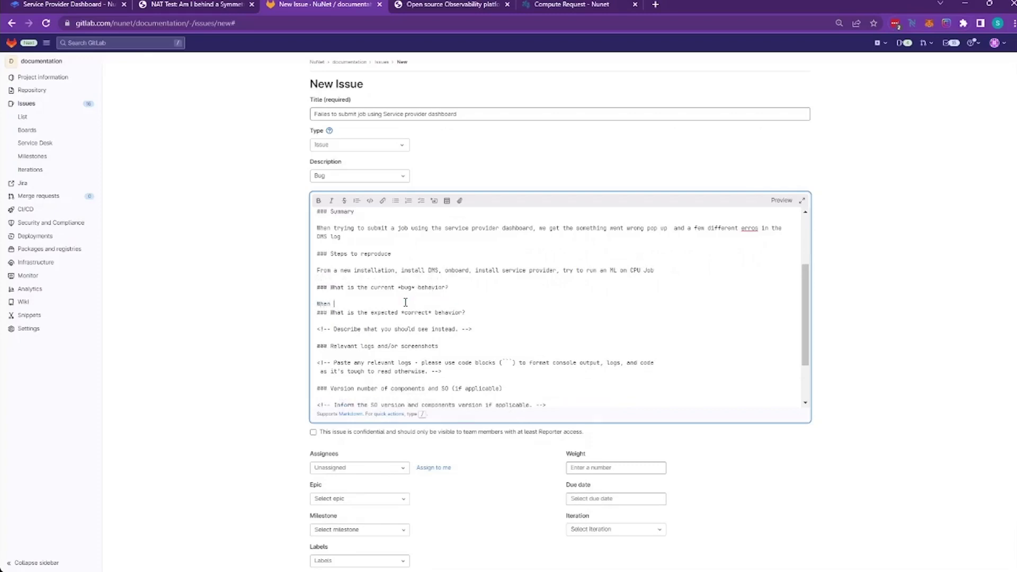
type("we click the sumbit button we get a something went wrong ")
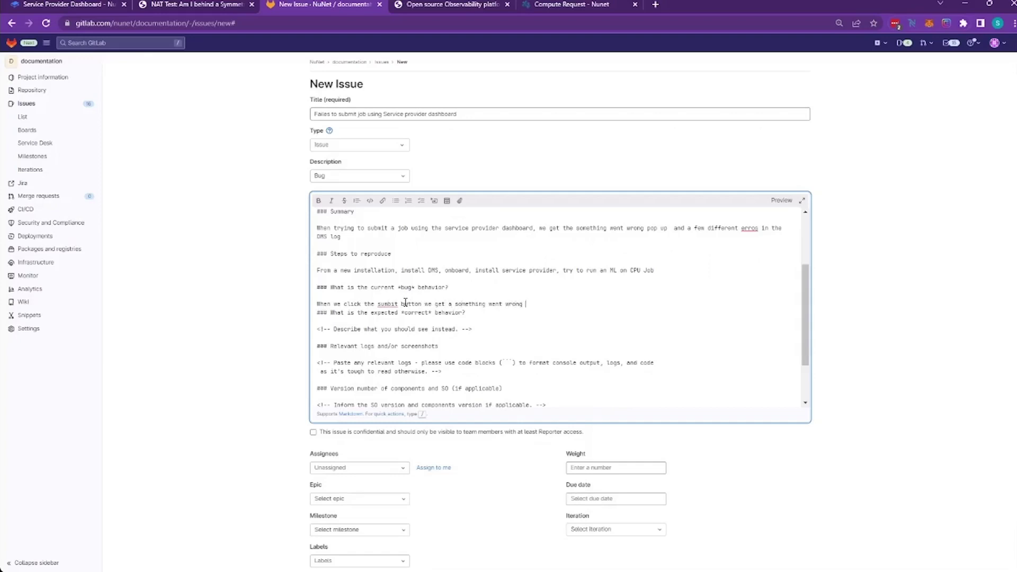
type("pop up error")
key("Return")
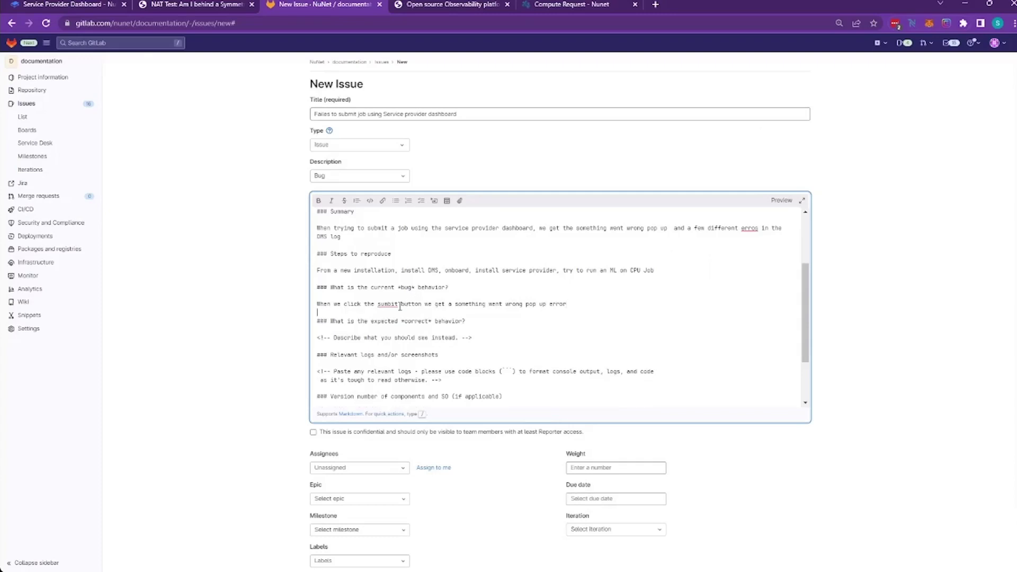
scroll(395, 323, "down", 2)
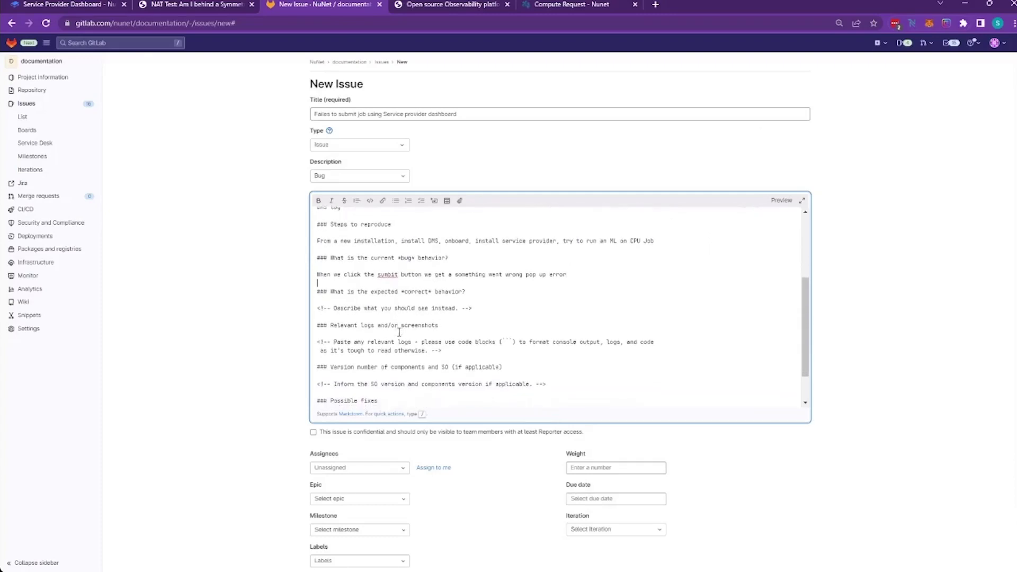
scroll(399, 332, "down", 1)
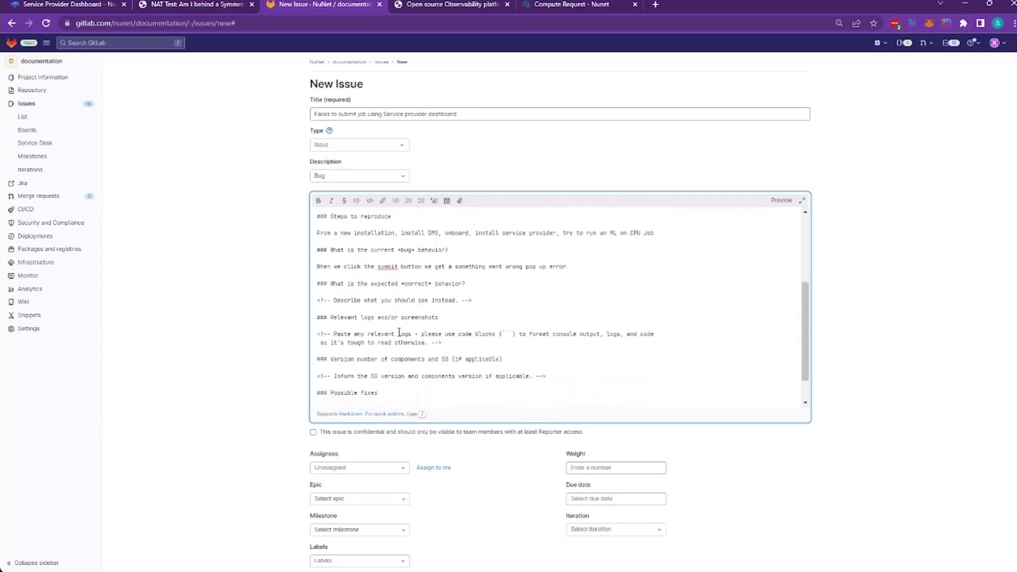
Step: Replace the expected behaviour placeholder with 'we should get confirmation that the job has been submitted successfully'
triple_click(373, 300)
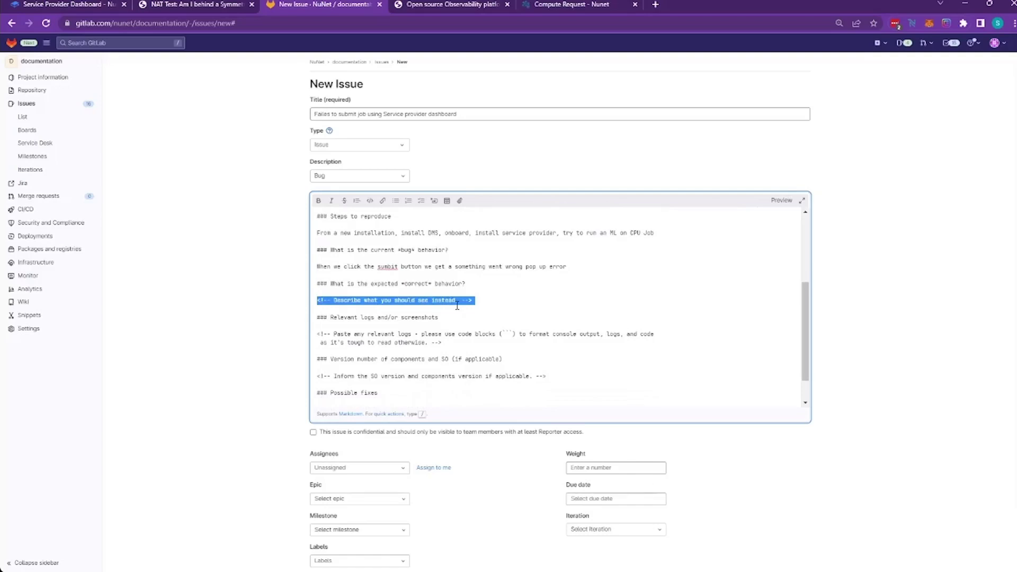
key("BackSpace")
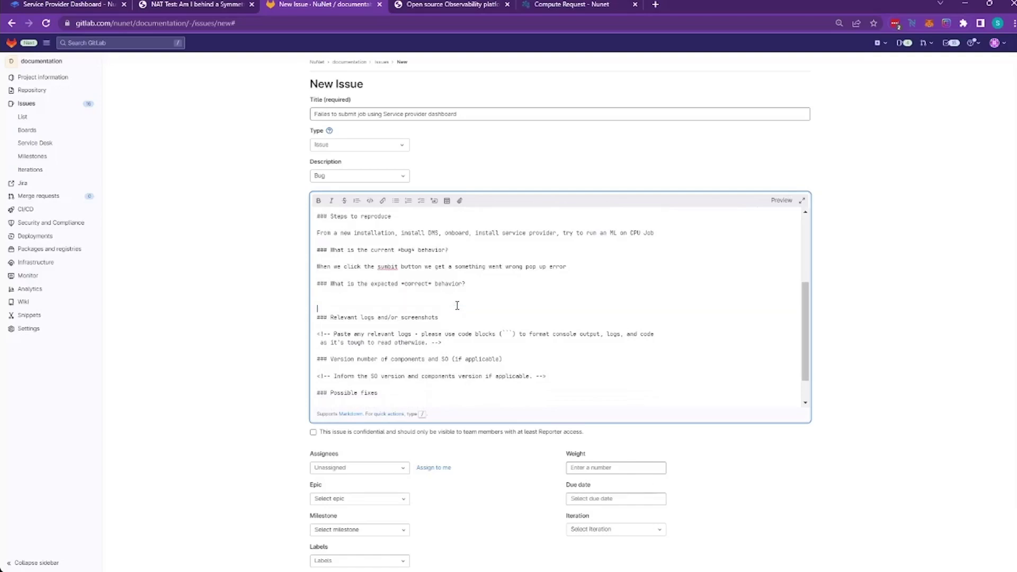
key("Return")
type("we should get confirmation that the job has")
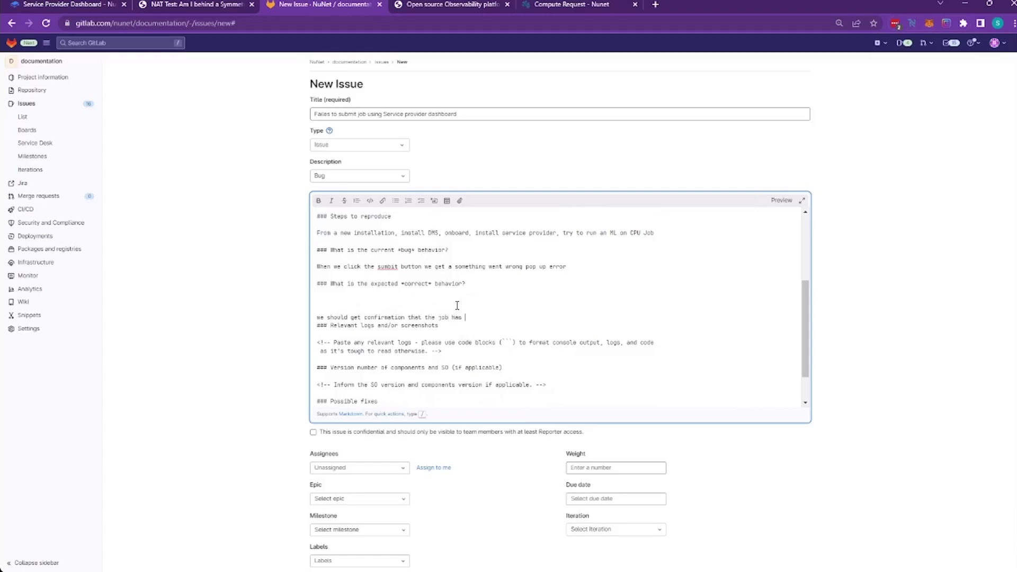
type("been submitted successfully")
key("Return")
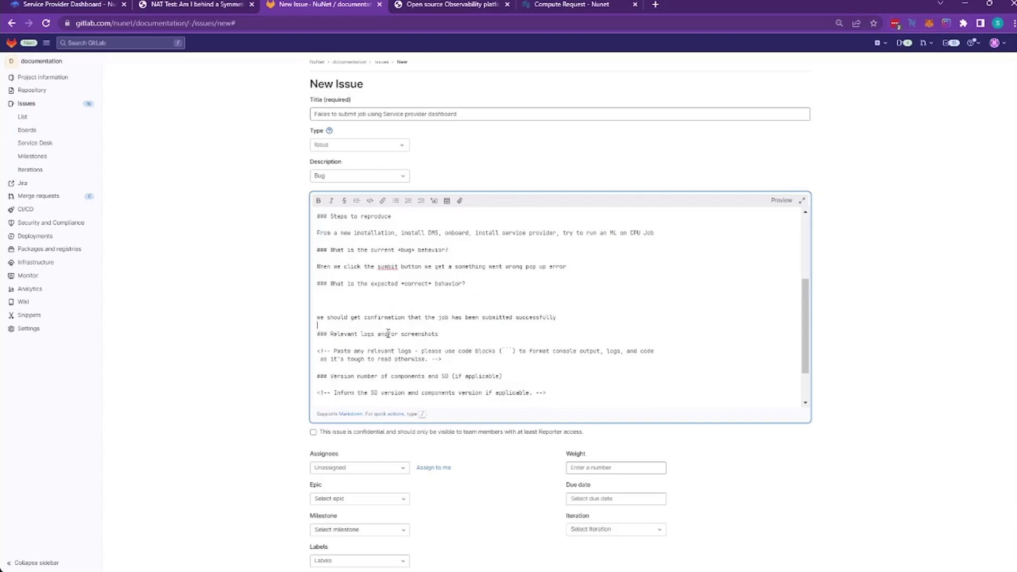
Step: Delete the 'Paste any relevant logs' placeholder comment in the logs section
scroll(388, 333, "down", 1)
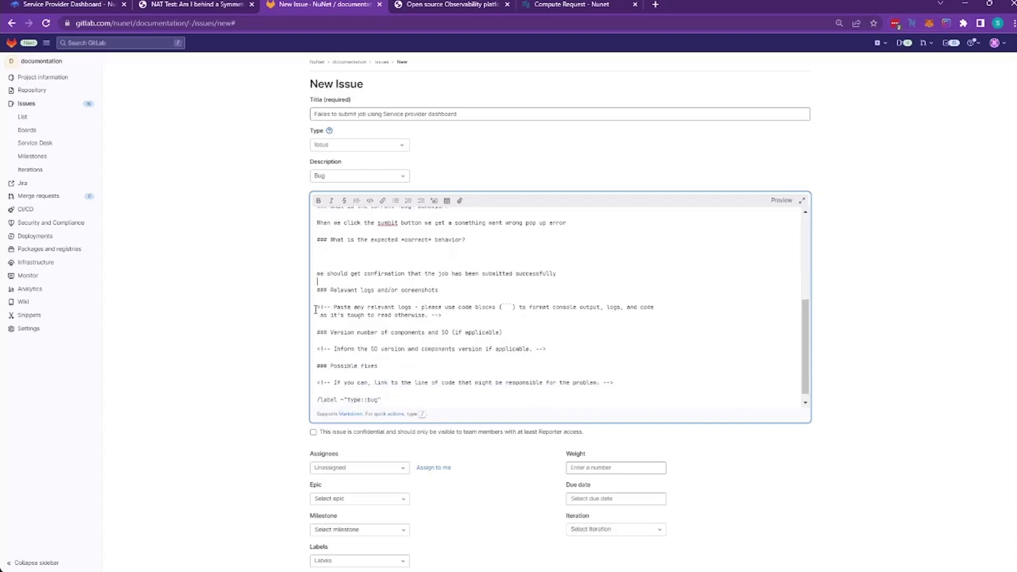
left_click_drag(316, 310, 445, 316)
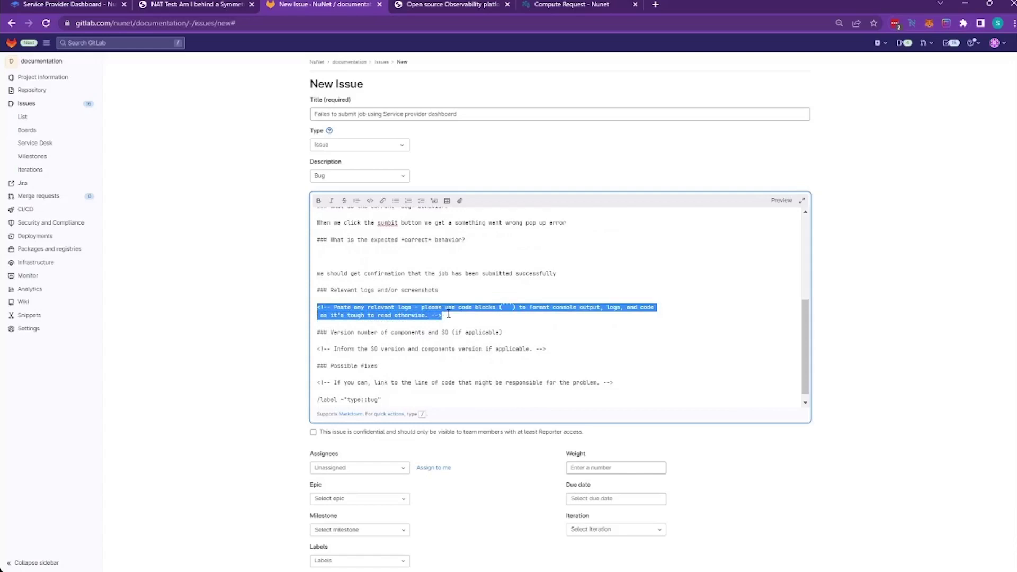
left_click(445, 315)
left_click_drag(445, 314, 316, 306)
key("Right")
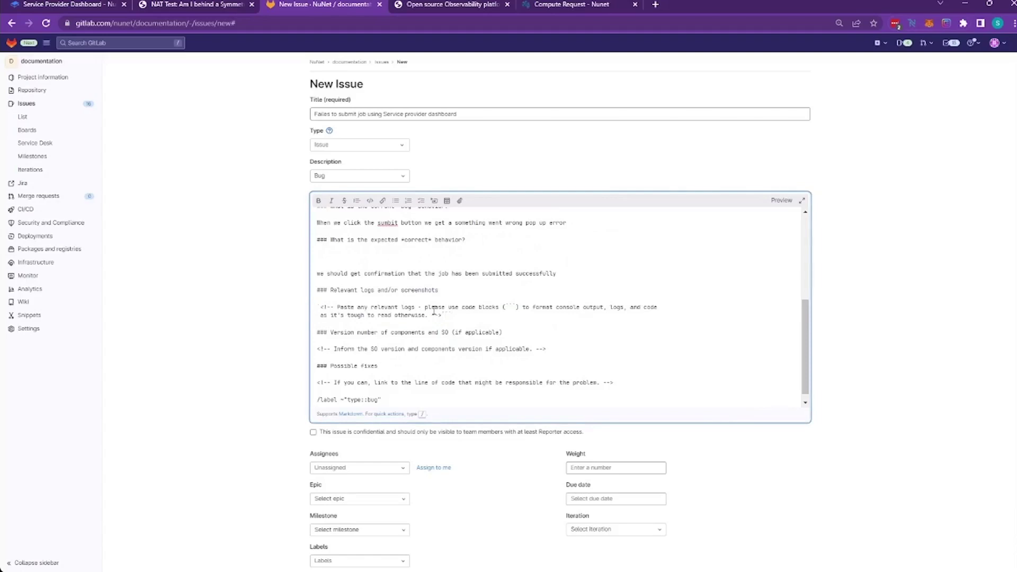
left_click_drag(450, 314, 327, 310)
key("BackSpace")
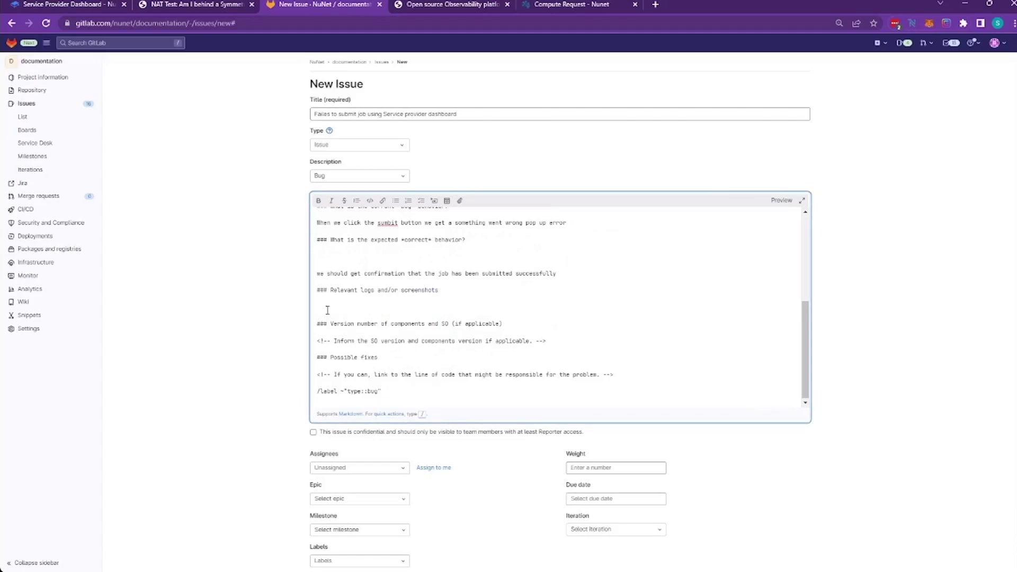
Step: Start a ``` code block and paste the copied nunet-dms journal log into it
type("```")
key("ctrl+v")
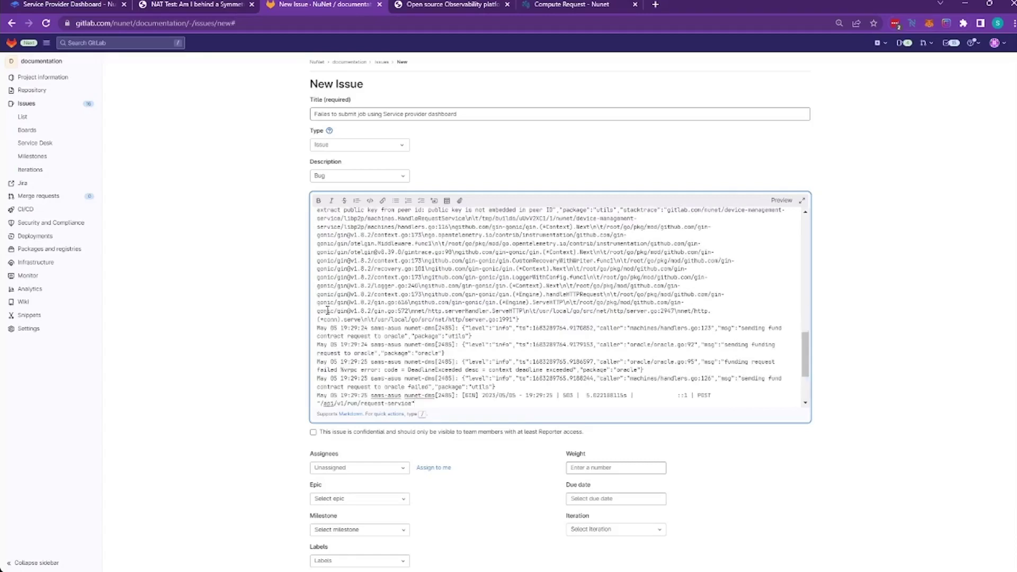
scroll(327, 310, "down", 2)
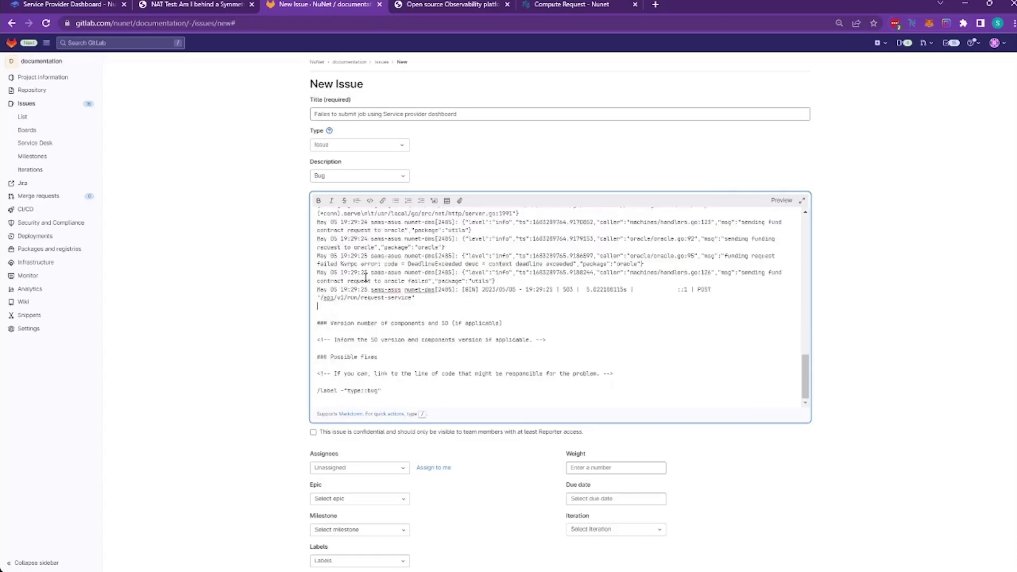
scroll(367, 281, "up", 1)
scroll(367, 281, "up", 3)
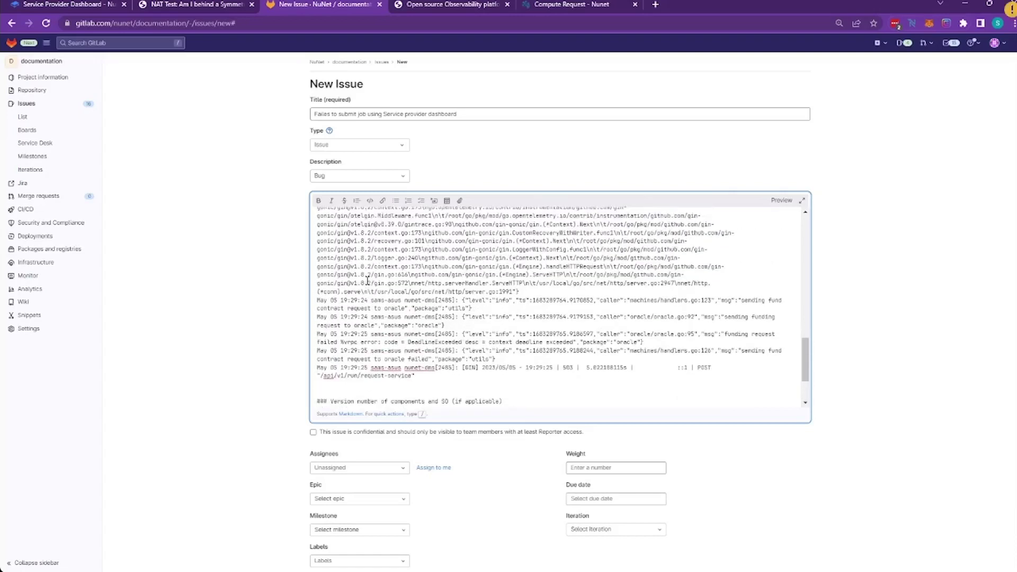
scroll(367, 281, "up", 5)
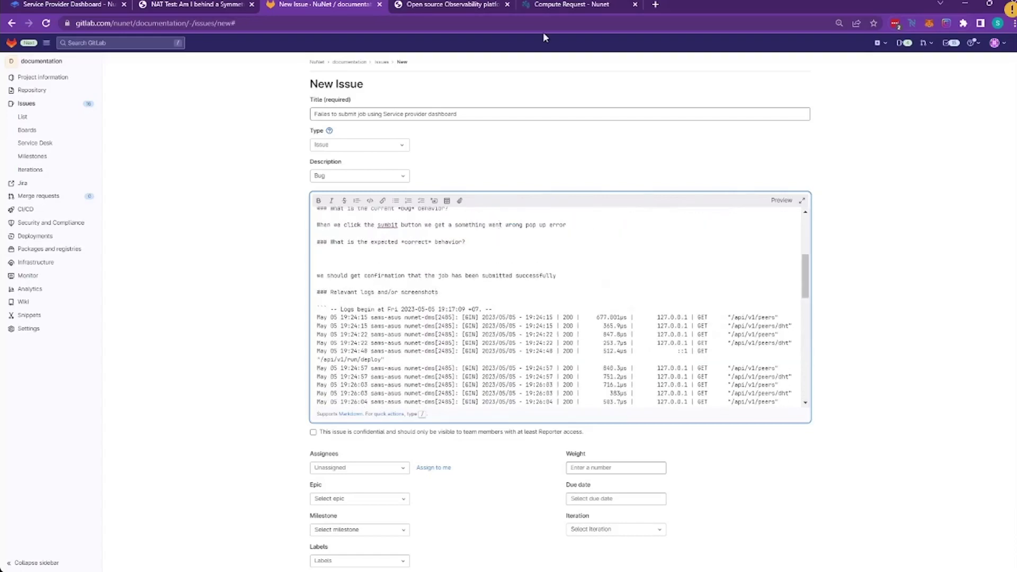
Step: Screenshot the dashboard's Something Went Wrong error and console, then return to the issue draft
left_click(560, 6)
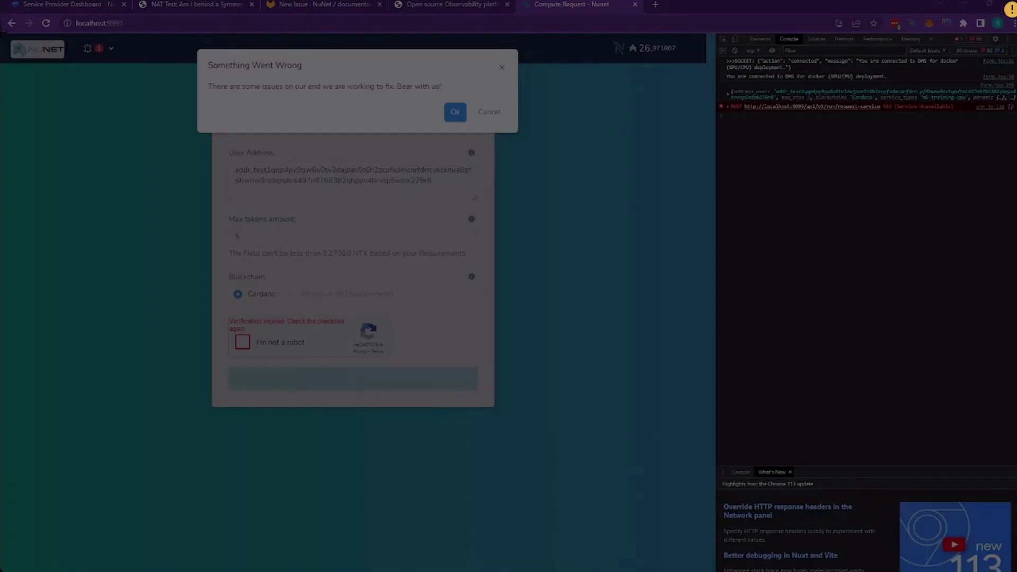
left_click_drag(1, 11, 1016, 556)
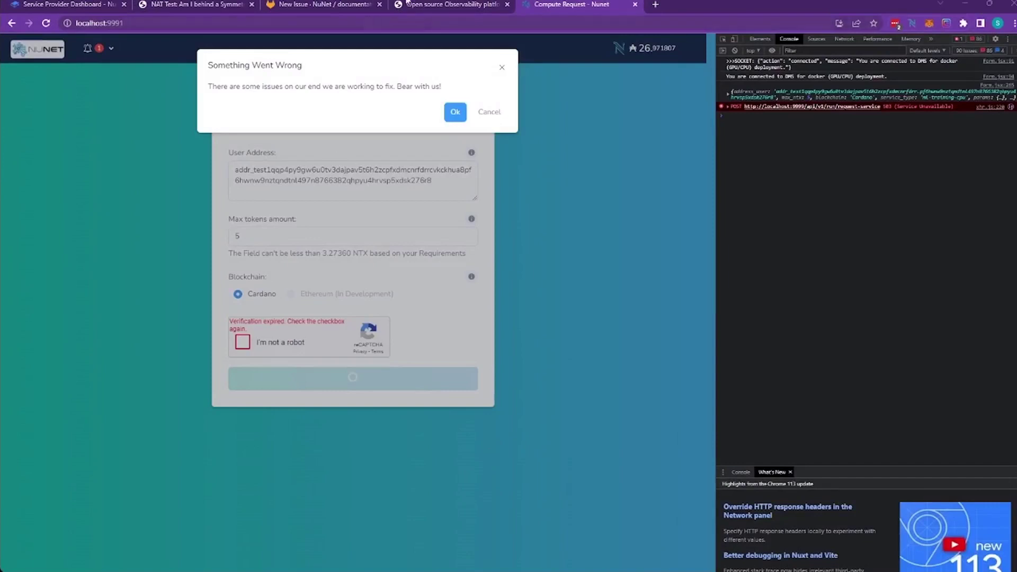
left_click(342, 5)
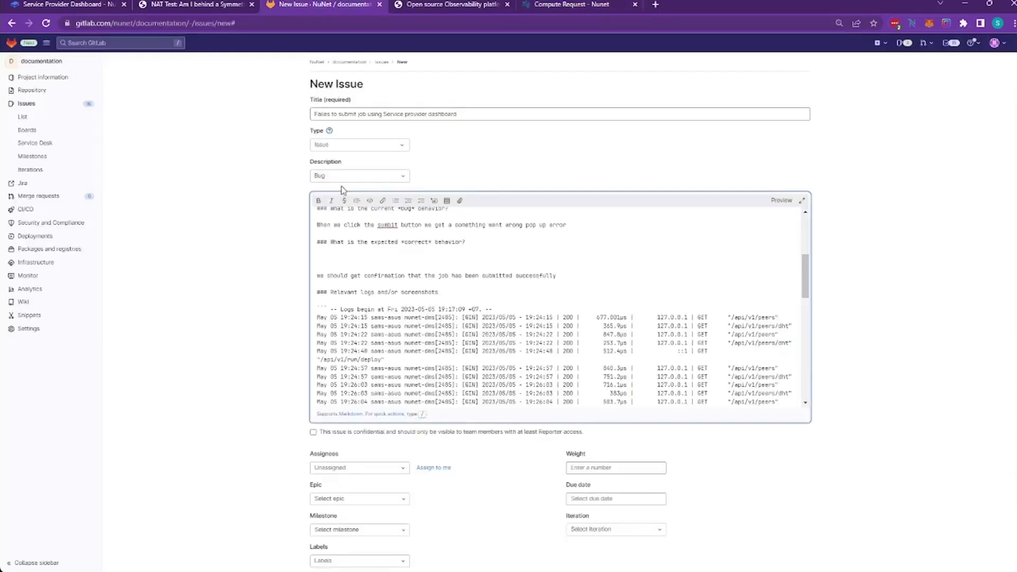
Step: Paste the error screenshot on a new line under 'Relevant logs and/or screenshots', above the nunet-dms log
left_click(461, 292)
key("Return")
key("Return")
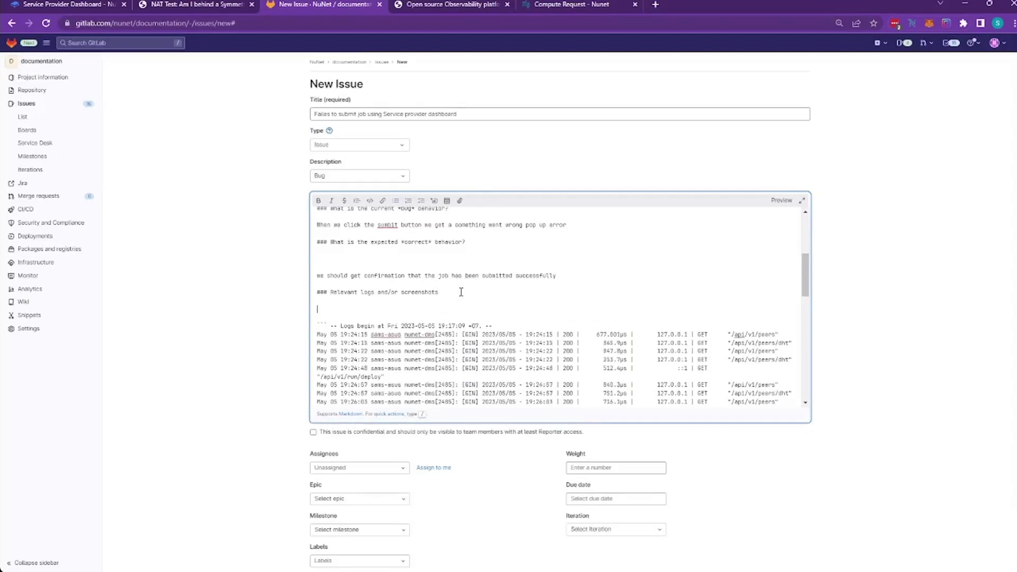
key("ctrl+v")
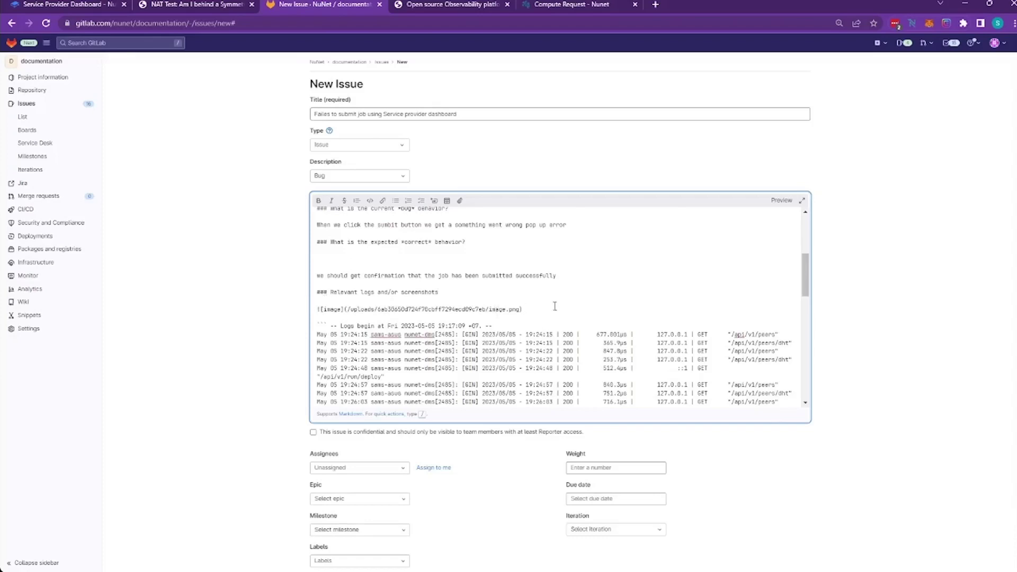
scroll(553, 308, "down", 2)
scroll(555, 305, "down", 5)
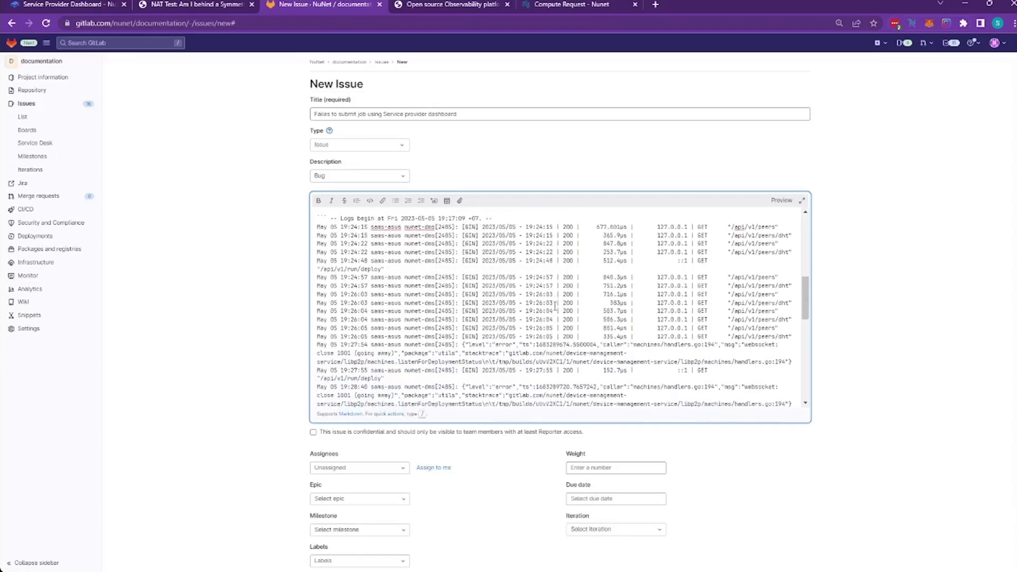
scroll(555, 305, "down", 5)
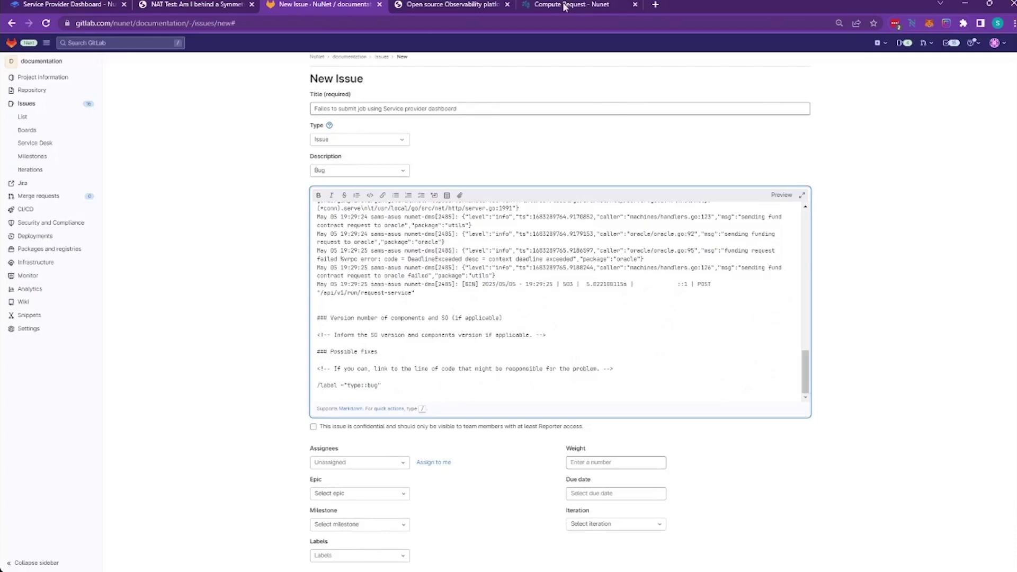
Step: Copy 'sudo apt info nunet-dms' from the Troubleshooting Tools page's version-check section
left_click(72, 4)
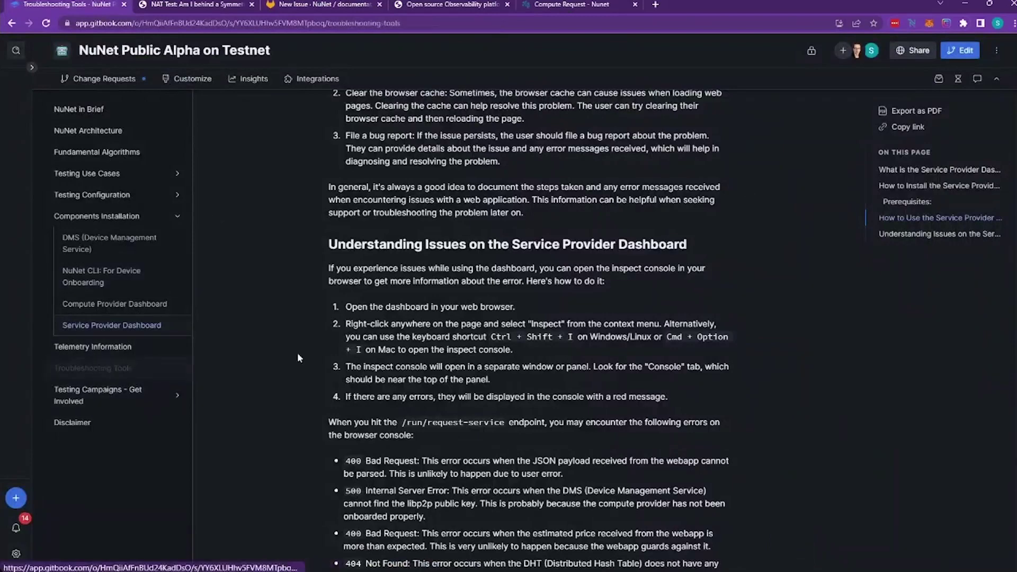
left_click(94, 367)
left_click(345, 207)
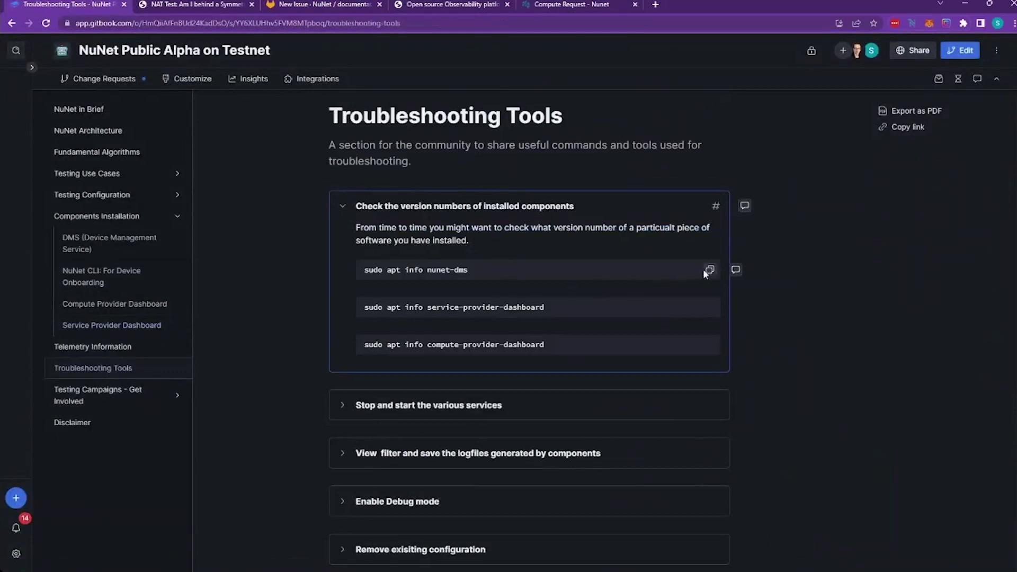
left_click(710, 270)
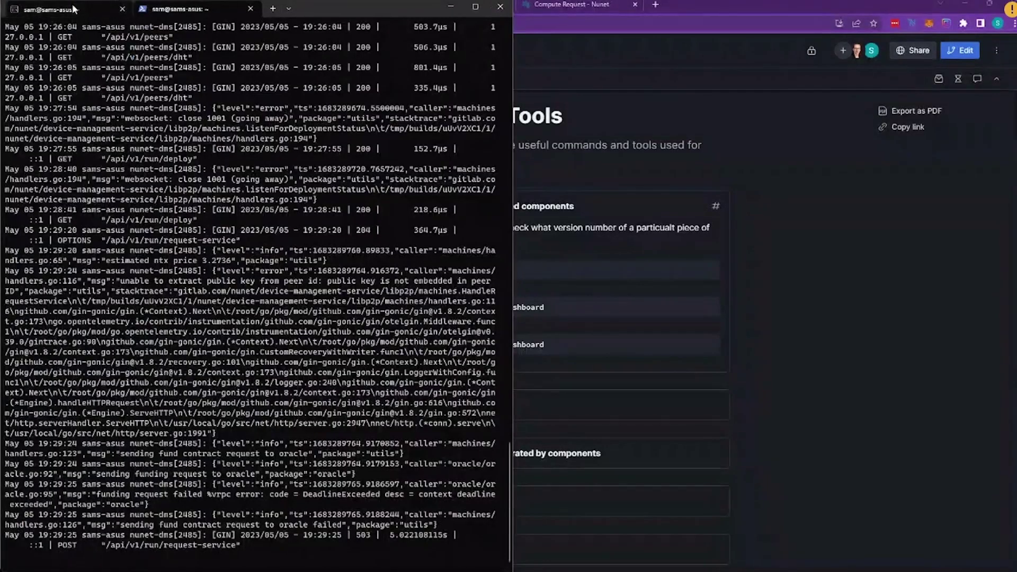
Step: Run 'sudo apt info nunet-dms' with the sudo password and copy its Package and Version 0.4.71 lines
left_click(73, 9)
type("sudo apt info nunet-dms")
key("Return")
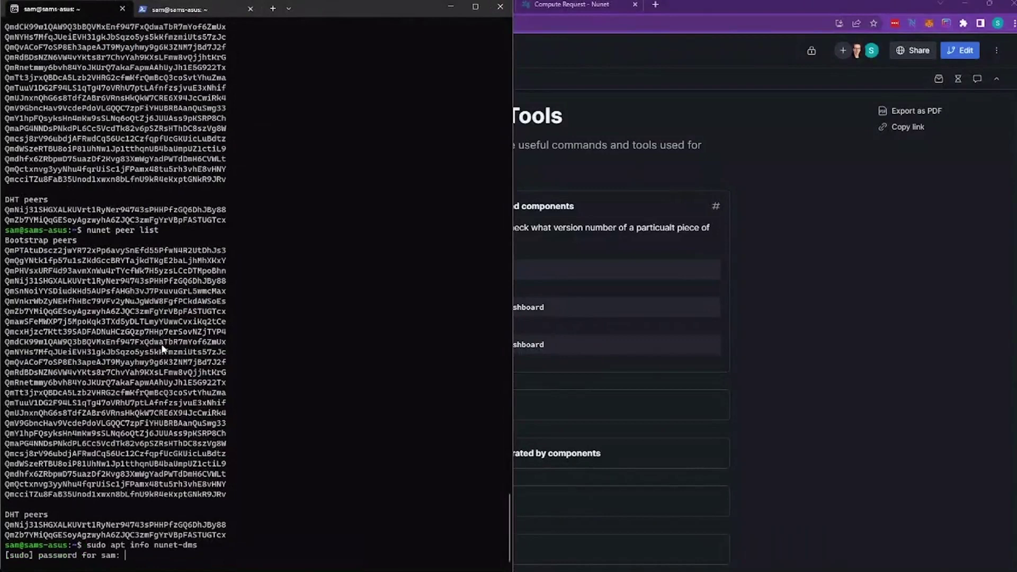
key("Return")
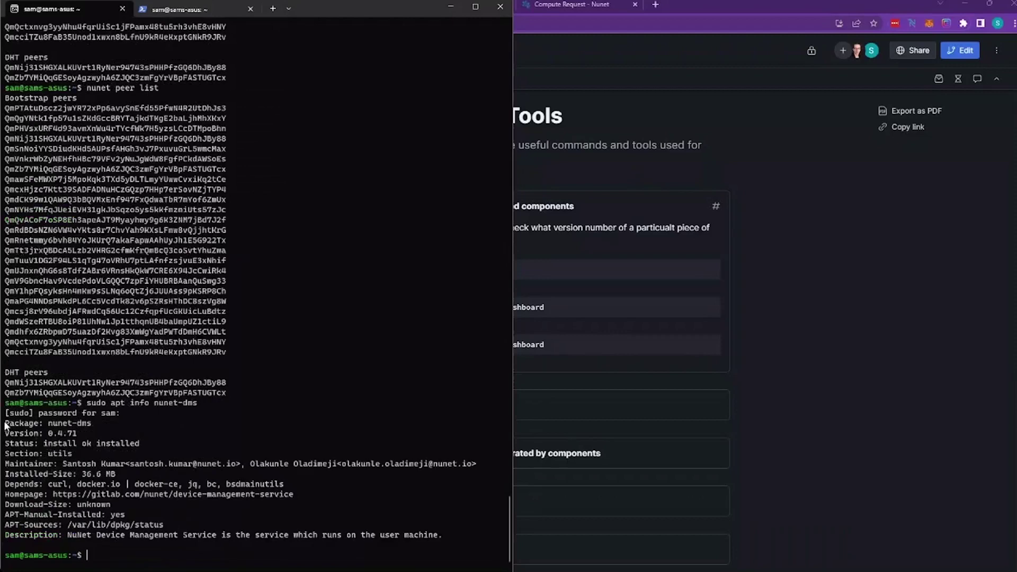
left_click_drag(5, 422, 51, 439)
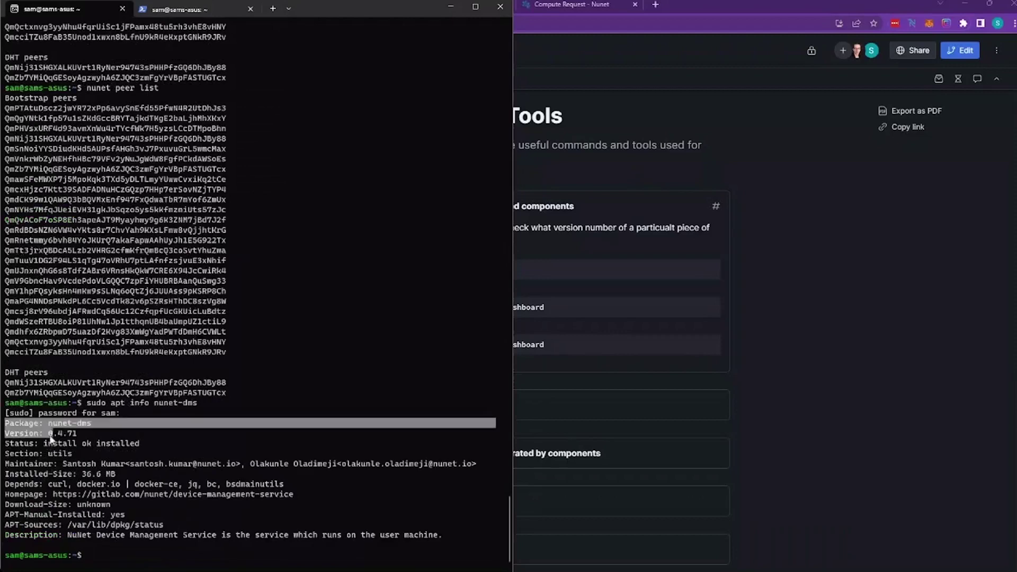
right_click(81, 441)
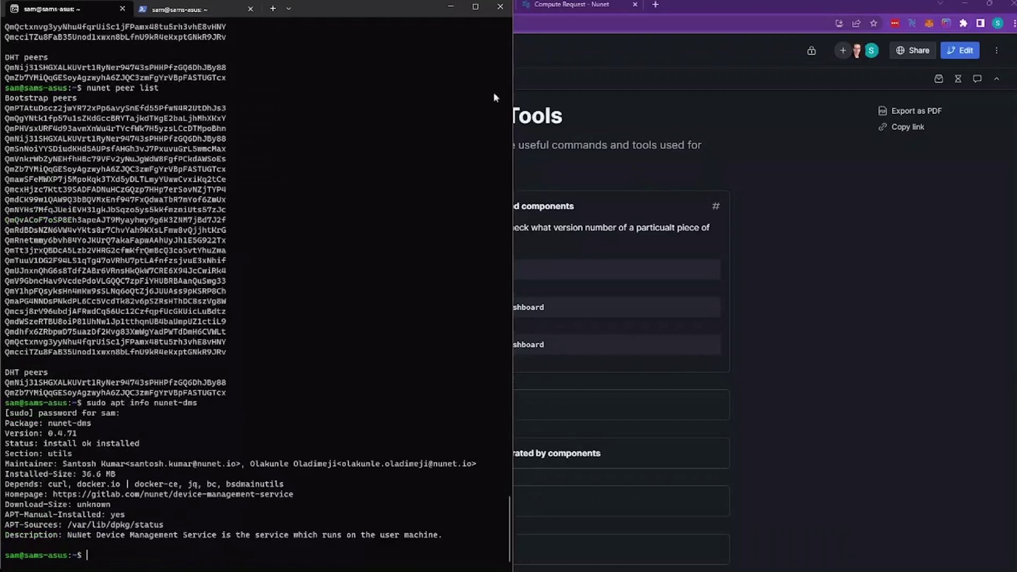
Step: Close the Troubleshooting Tools docs tab and go back to the GitLab issue draft
left_click(691, 5)
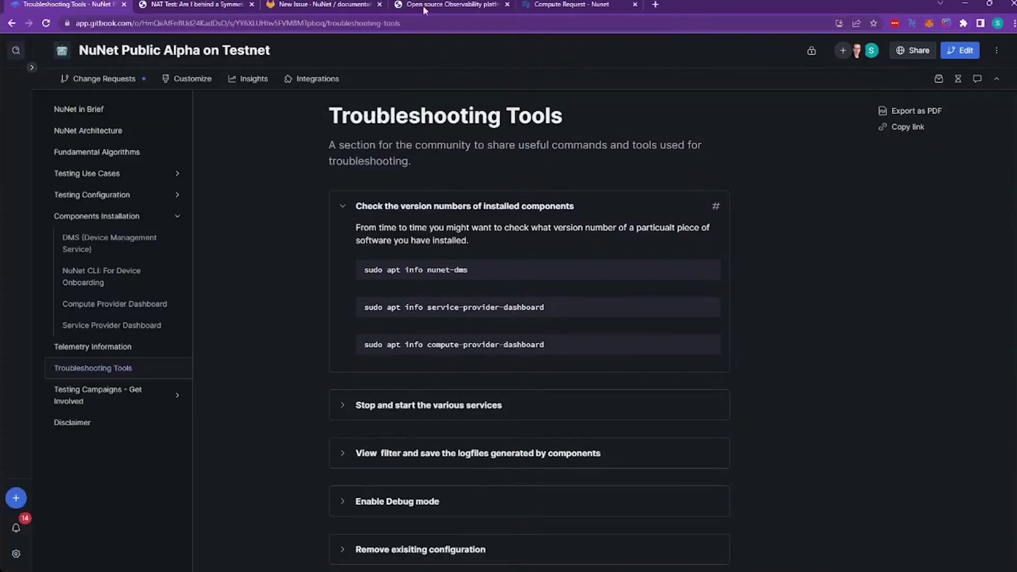
left_click(193, 7)
left_click(124, 5)
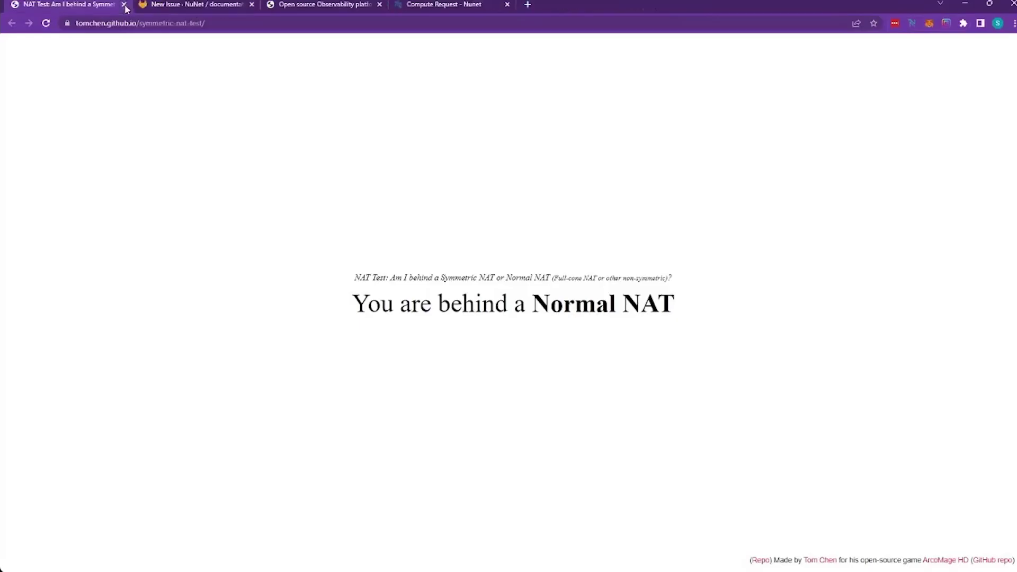
left_click(190, 8)
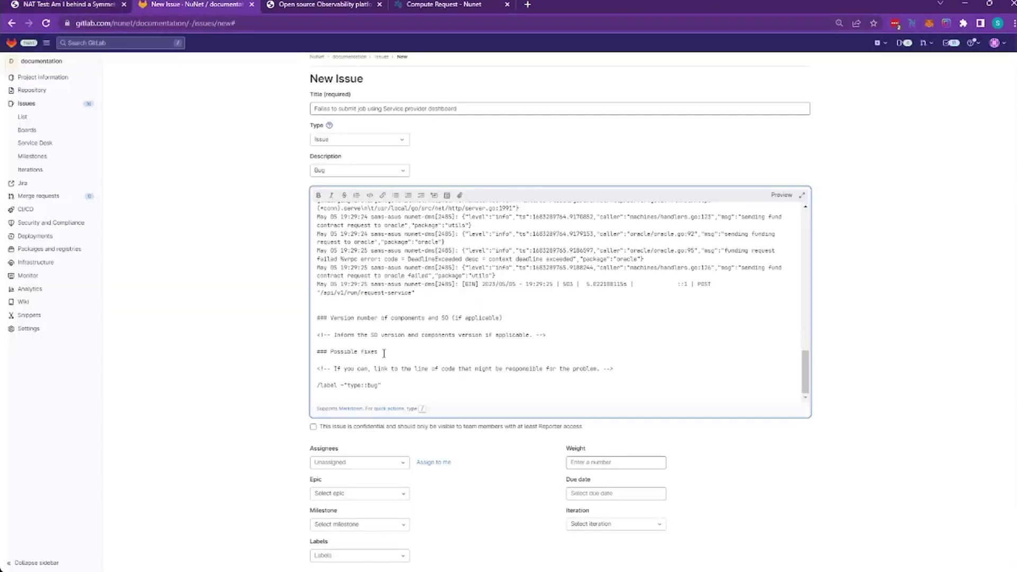
Step: Replace the version-info placeholder comment with the nunet-dms Version 0.4.71 lines
triple_click(417, 335)
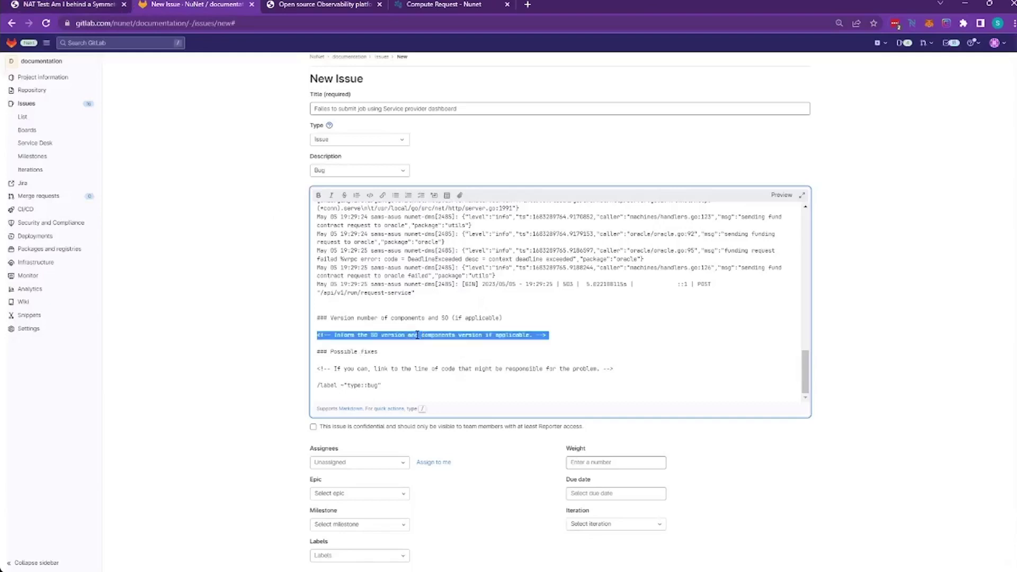
key("BackSpace")
key("ctrl+v")
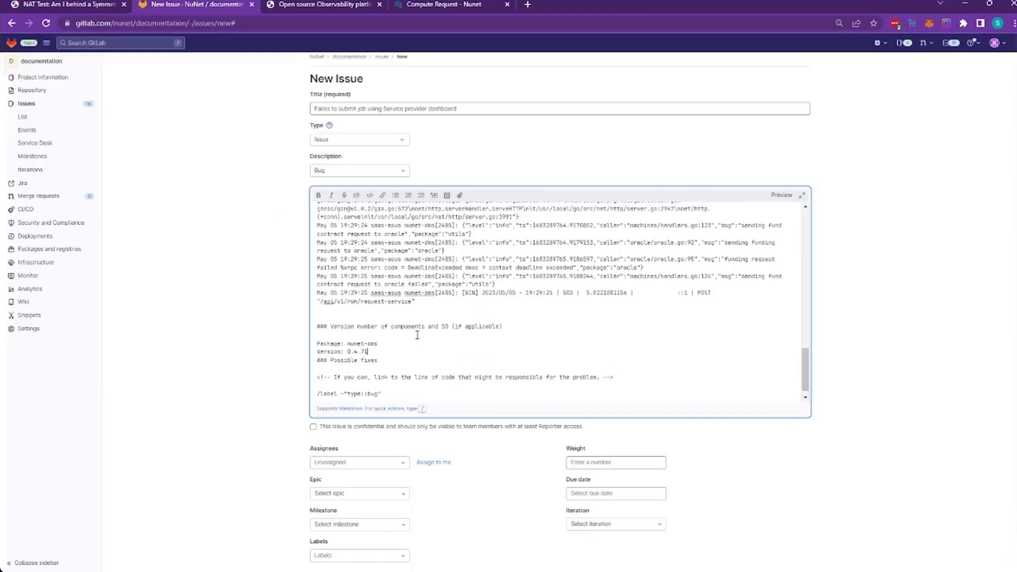
key("Return")
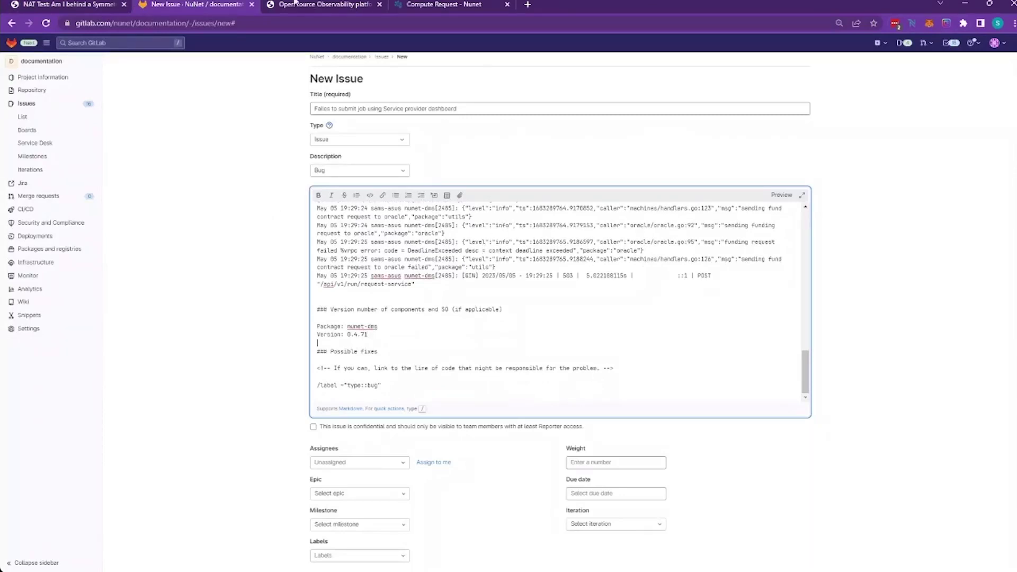
Step: Bring up context menus for the NAT Test tab and the browser window
right_click(90, 3)
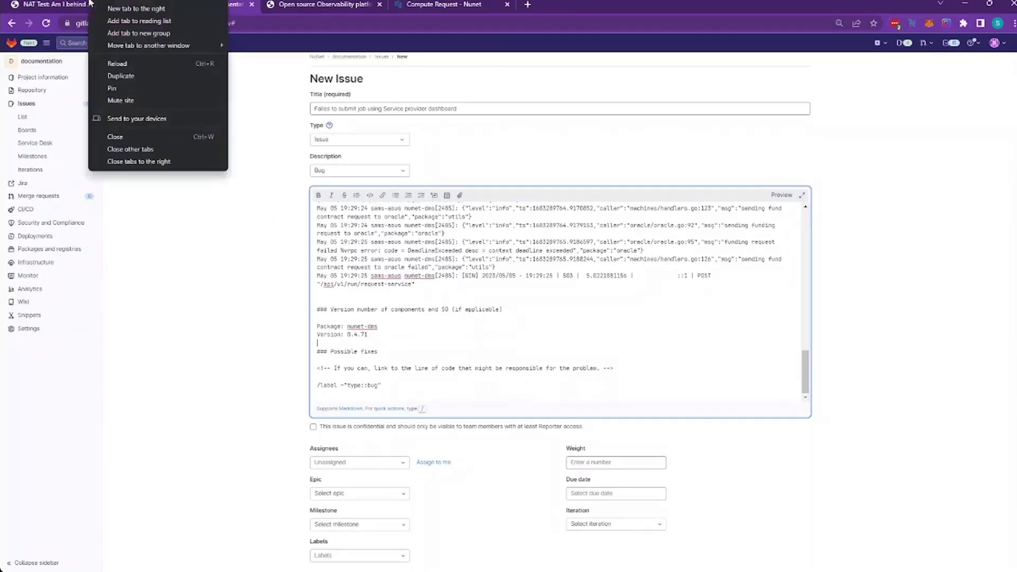
right_click(76, 8)
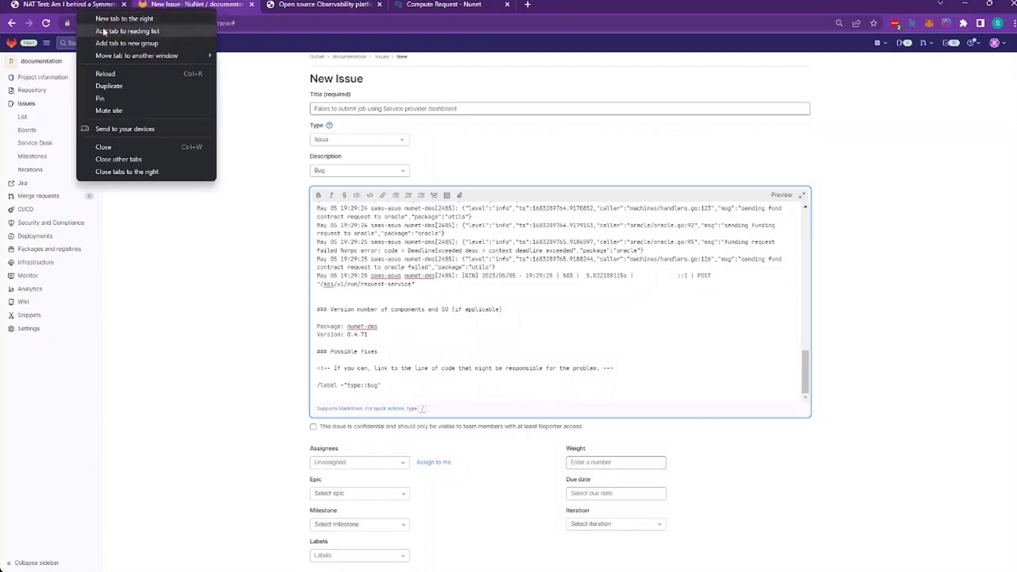
left_click(556, 11)
right_click(556, 11)
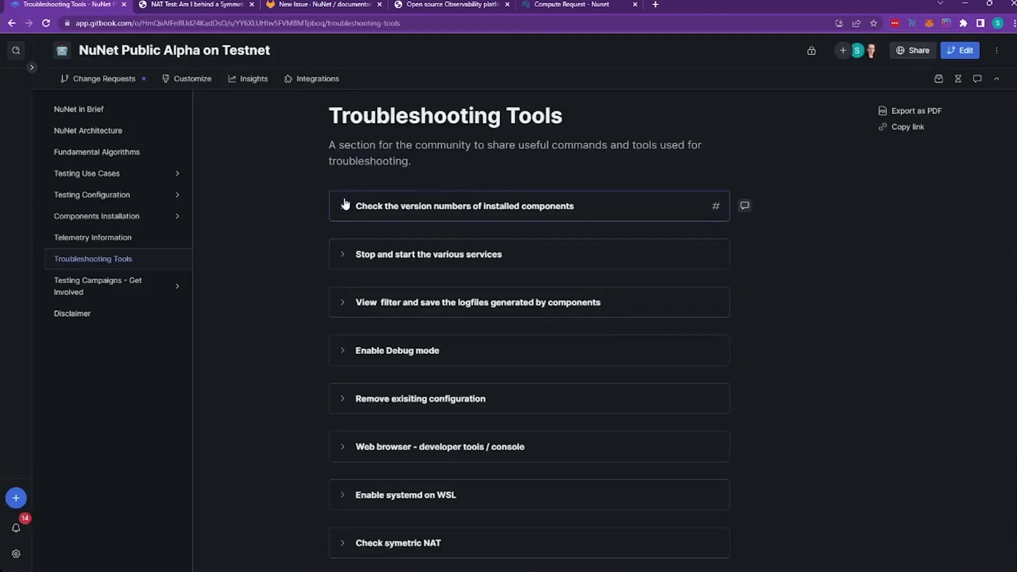
Step: Run the copied 'sudo apt info service-provider-dashboard' command and copy its Package and Version 0.1.2 lines
left_click(345, 205)
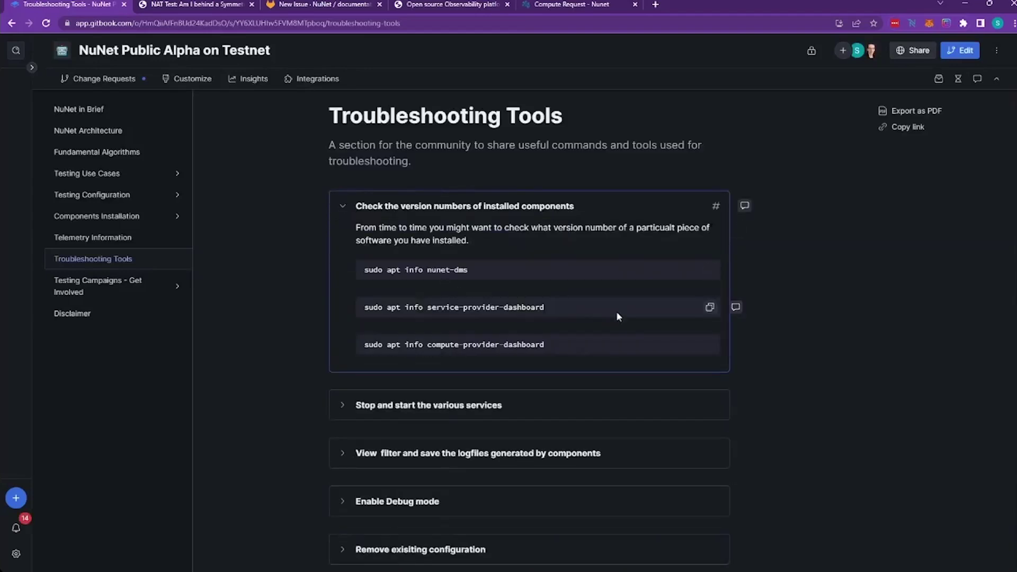
left_click(708, 311)
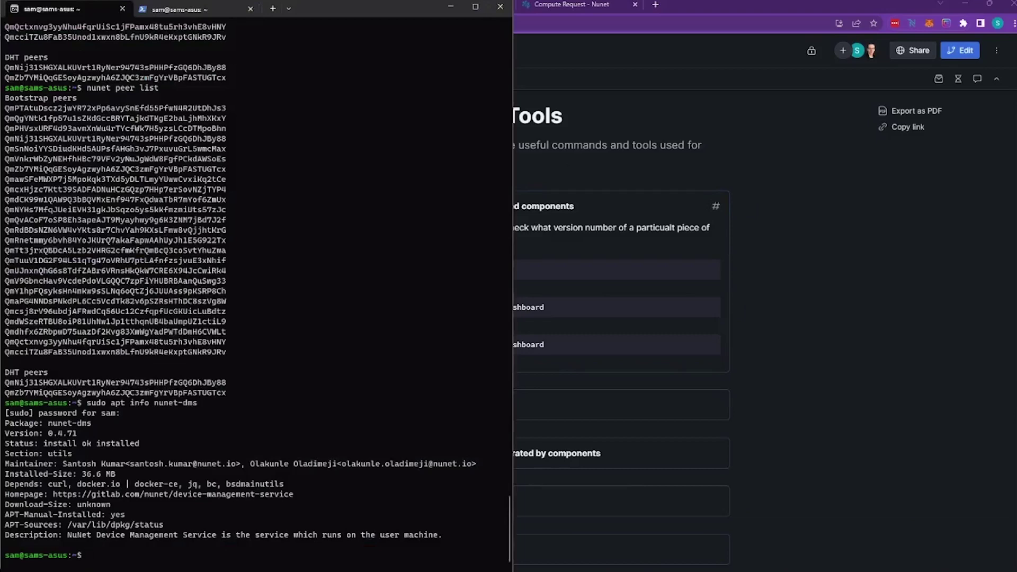
key("ctrl+v")
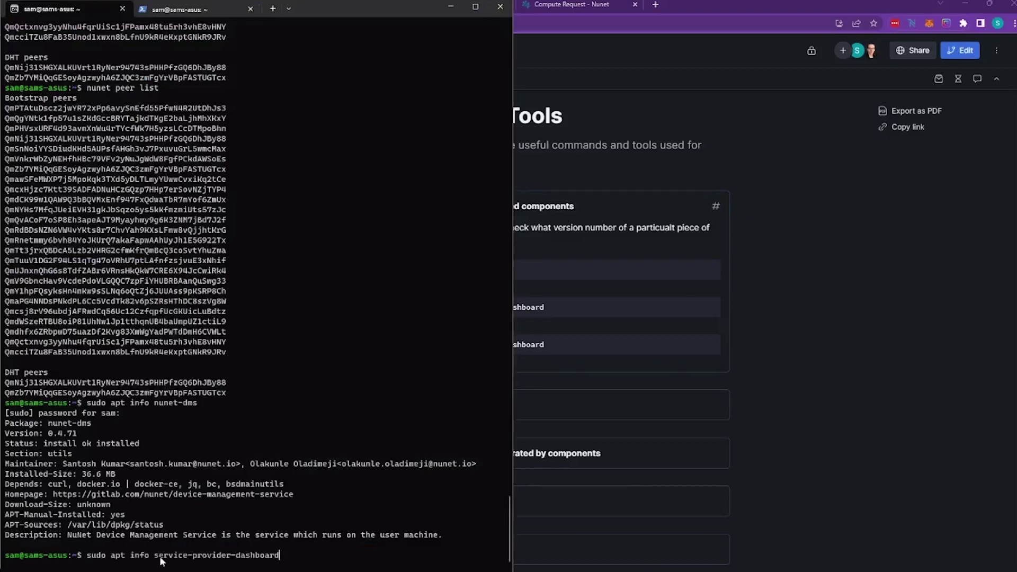
key("Return")
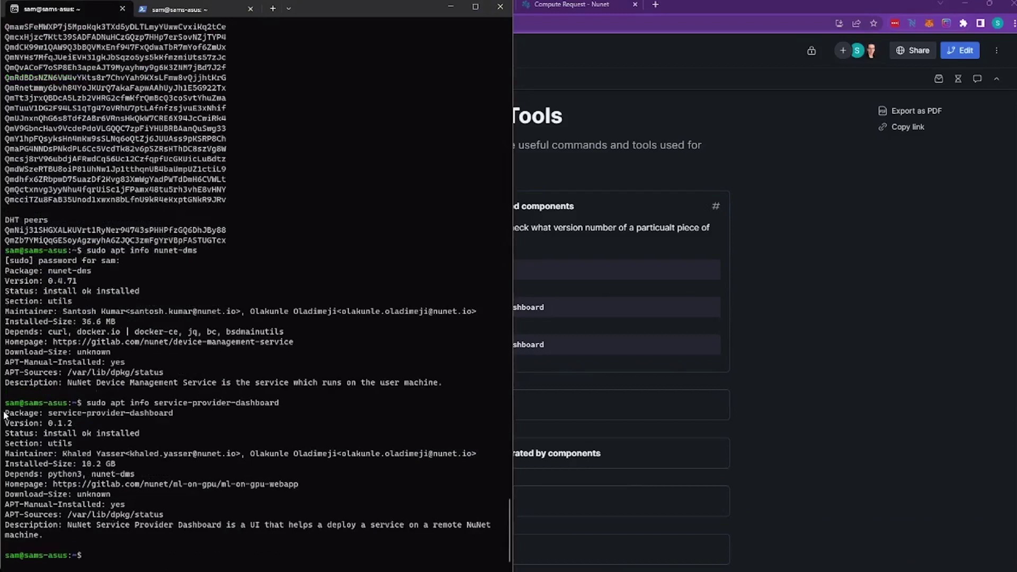
left_click_drag(3, 412, 78, 430)
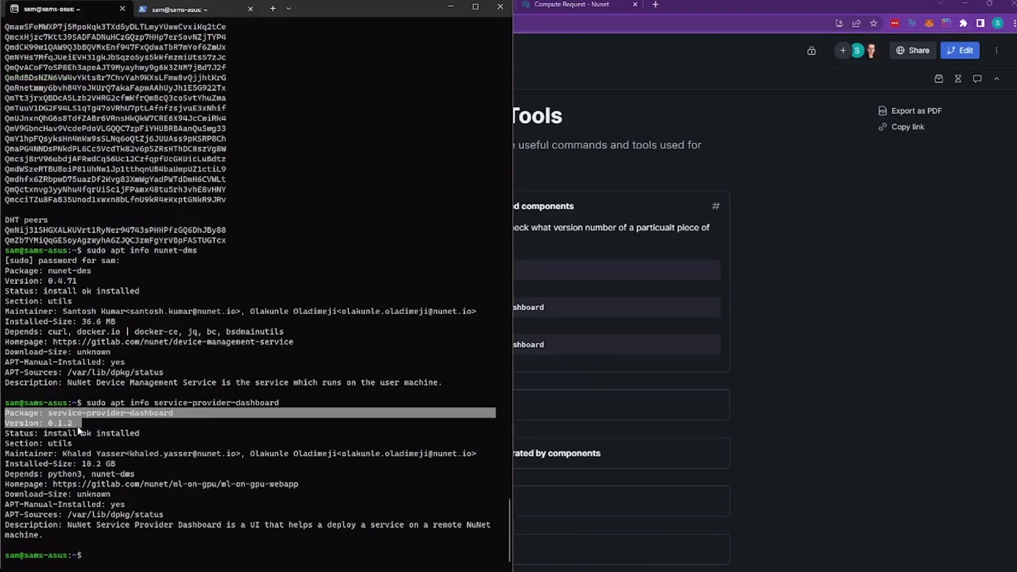
key("ctrl+c")
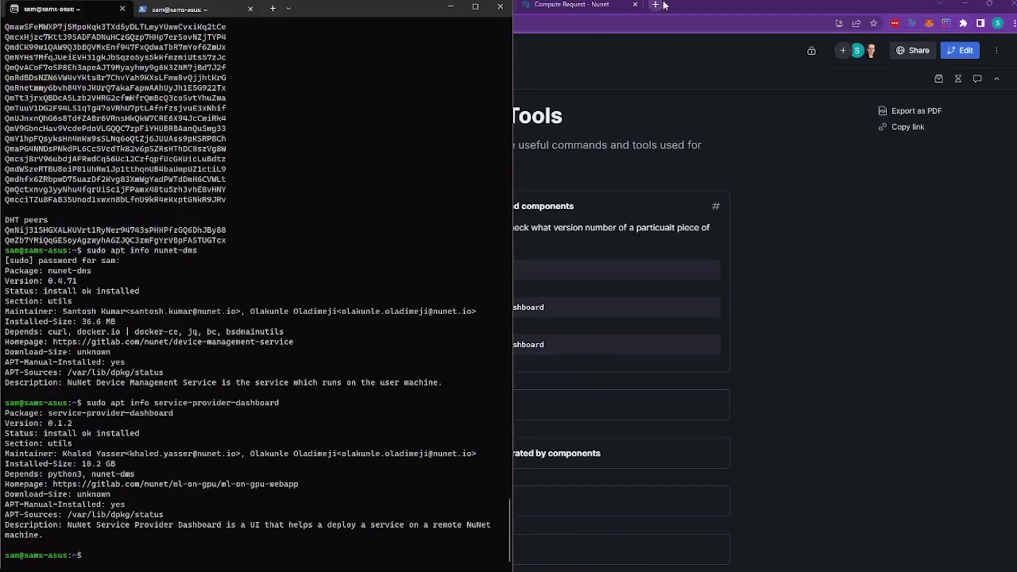
left_click(716, 9)
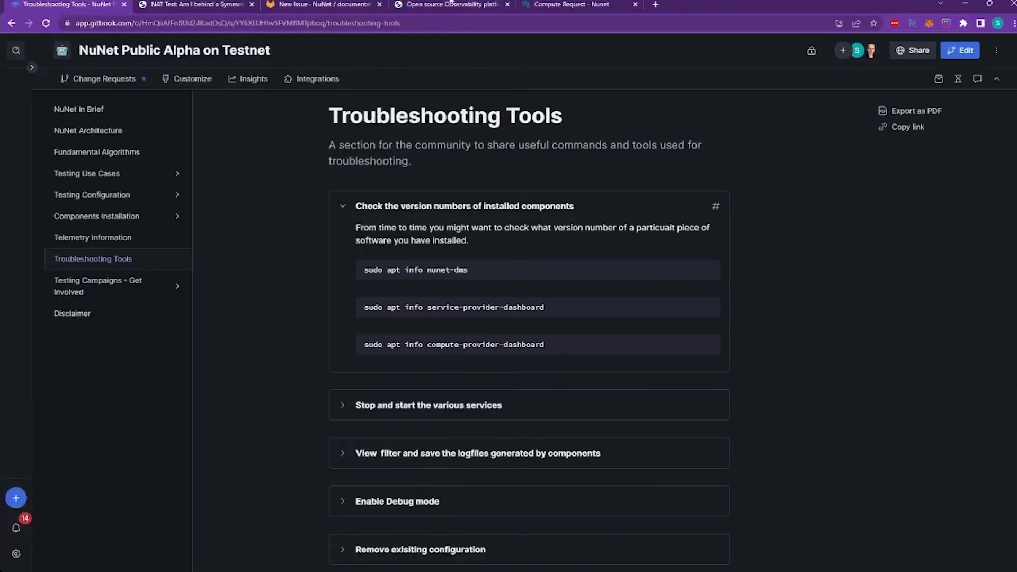
Step: Paste the service-provider-dashboard Version 0.1.2 lines on a new line below nunet-dms
left_click(327, 6)
left_click(380, 344)
key("Return")
key("ctrl+v")
scroll(449, 419, "down", 1)
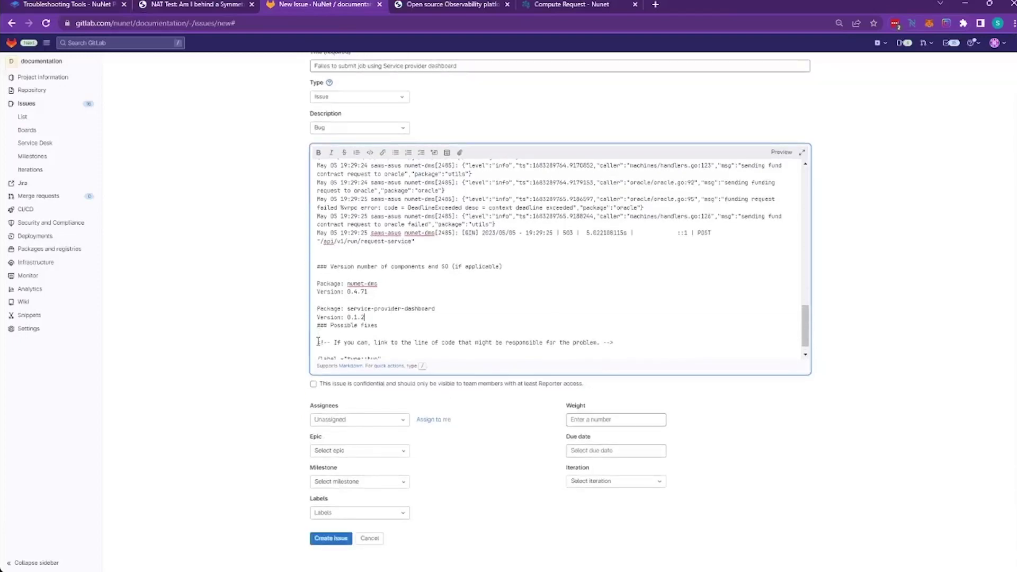
left_click_drag(317, 342, 551, 334)
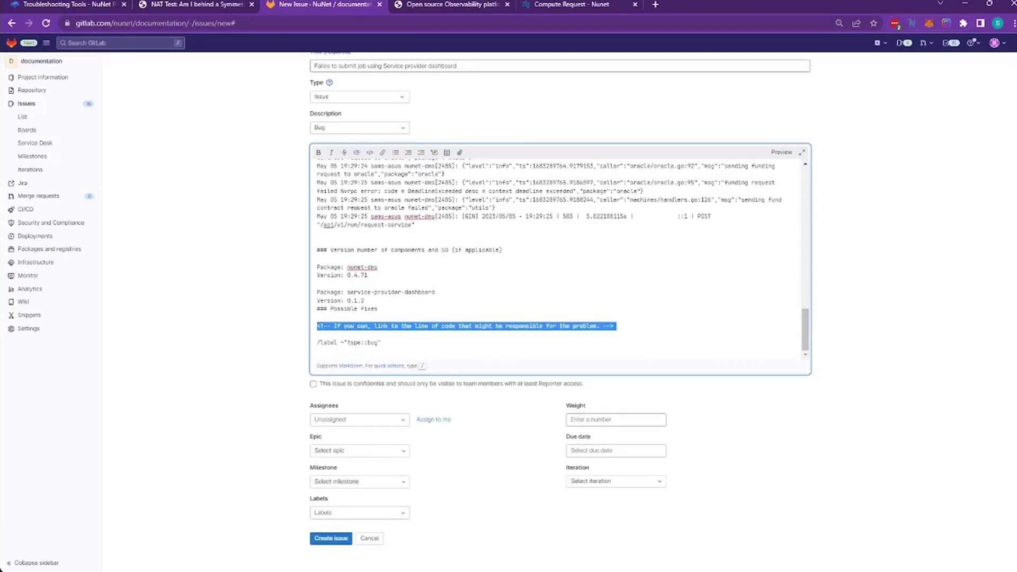
key("alt+Tab")
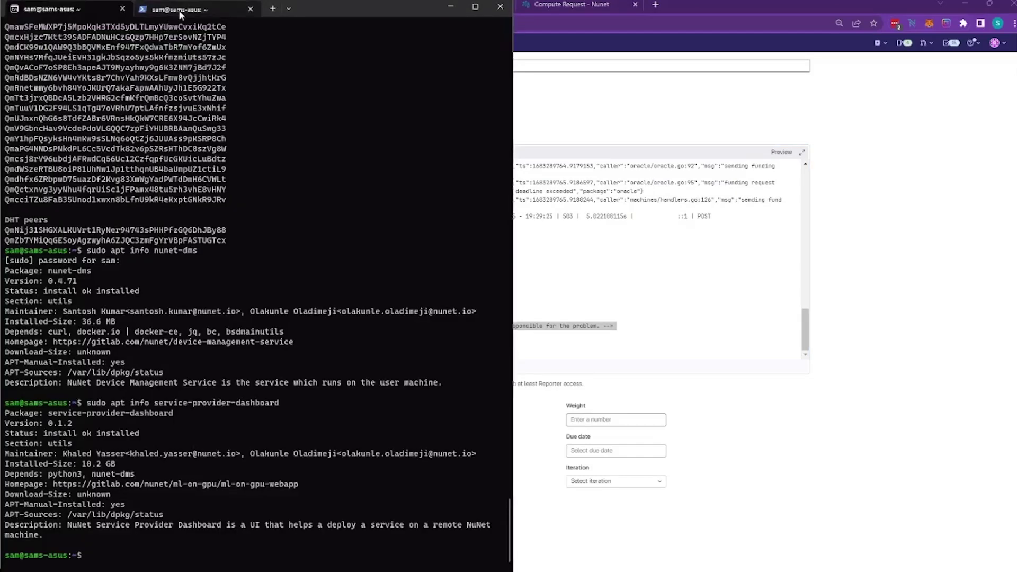
Step: Maximize the nunet-dms logs terminal tab to review the journalctl output, then restore it
left_click(181, 8)
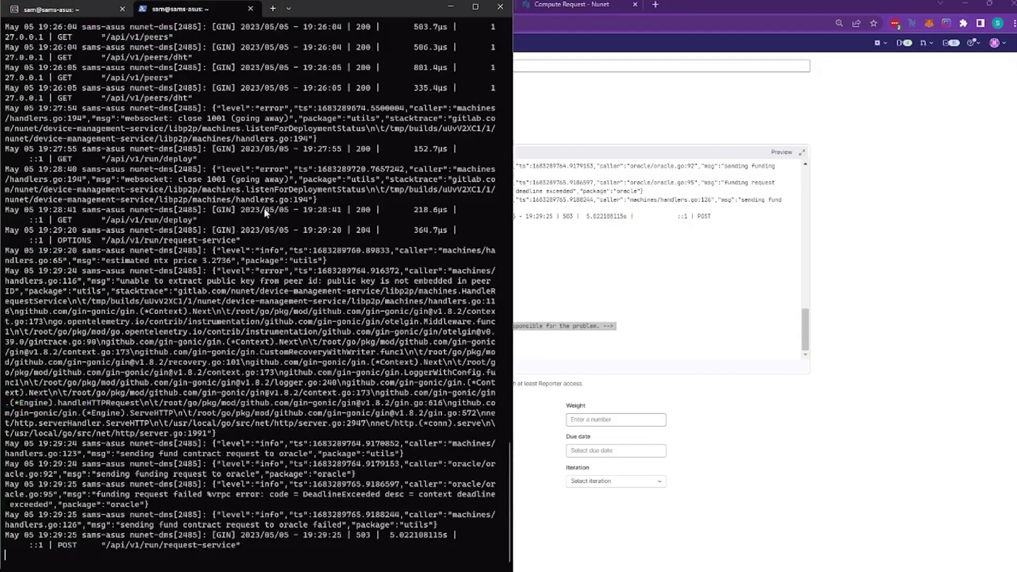
left_click(475, 7)
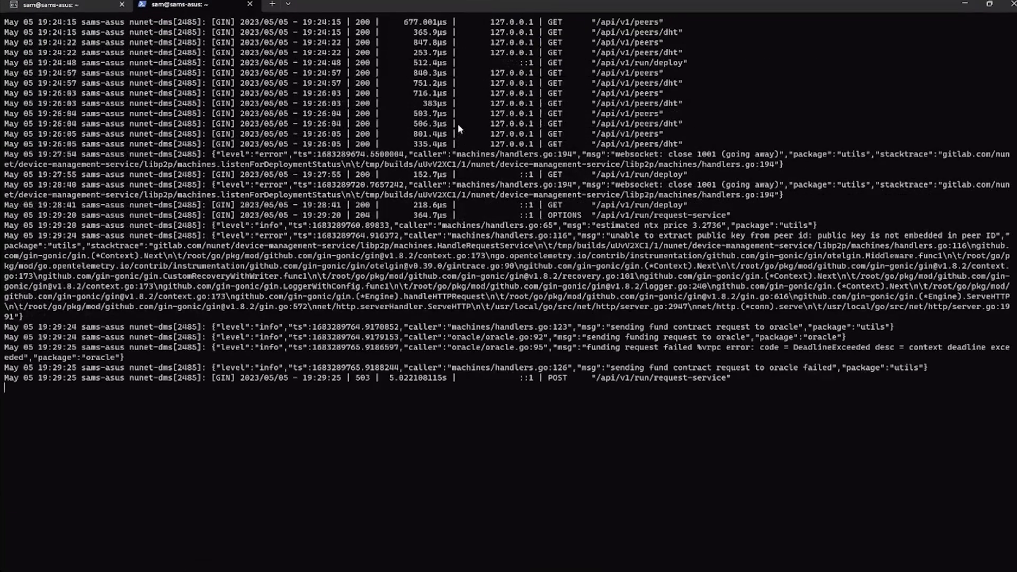
scroll(458, 123, "up", 3)
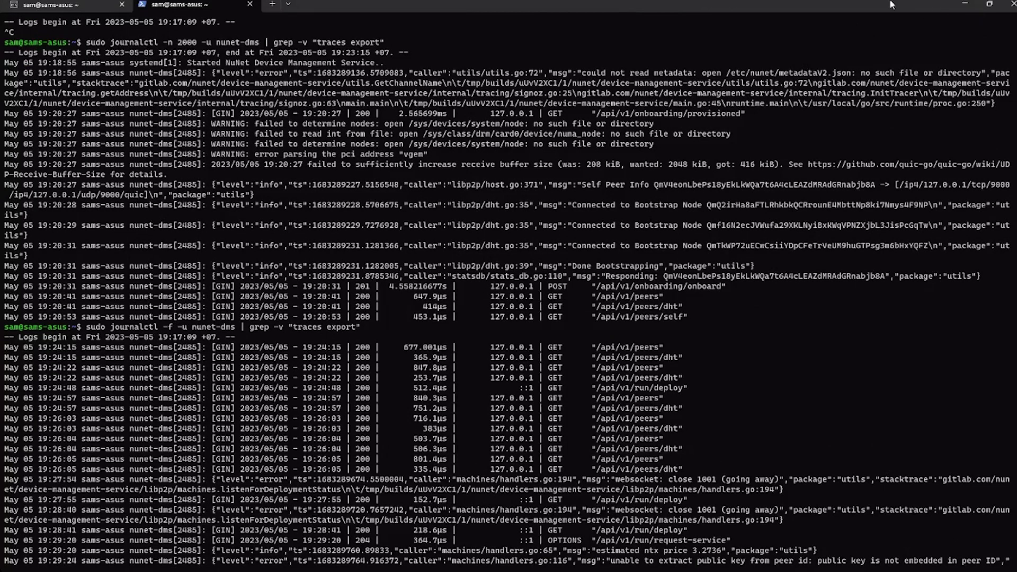
left_click_drag(890, 4, 778, 41)
key("alt+Tab")
left_click(854, 253)
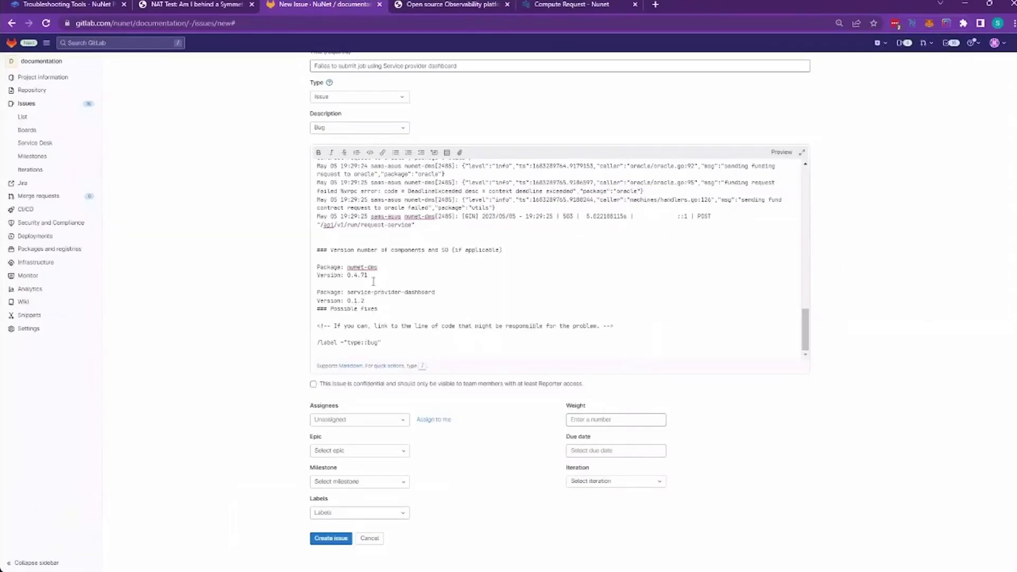
scroll(418, 312, "down", 1)
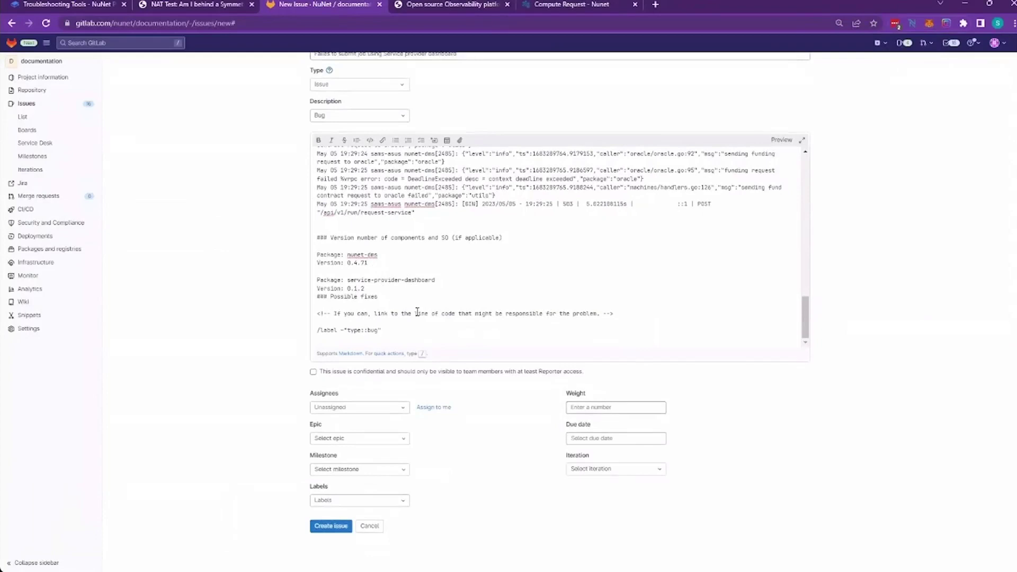
scroll(417, 311, "up", 4)
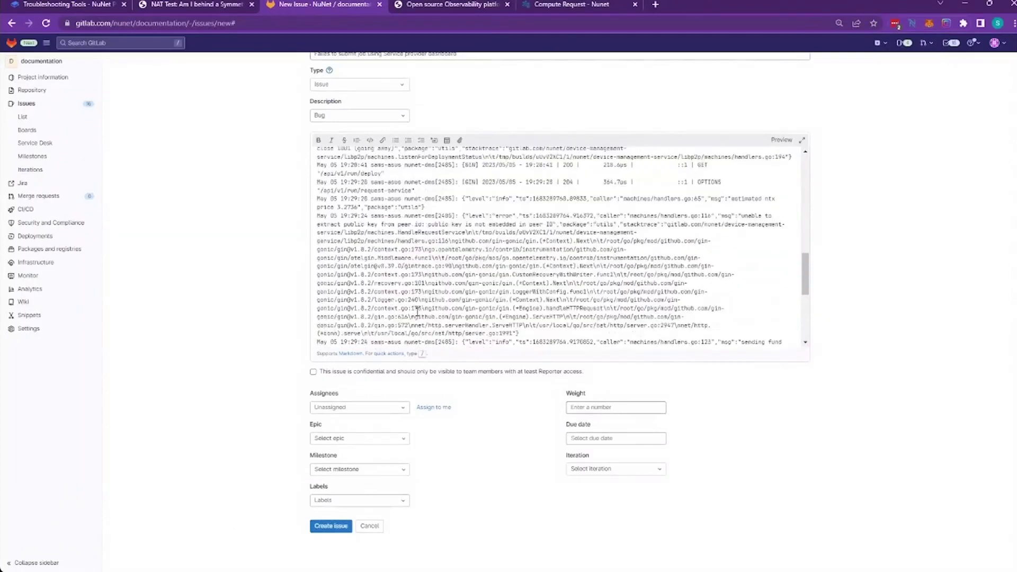
scroll(417, 312, "up", 10)
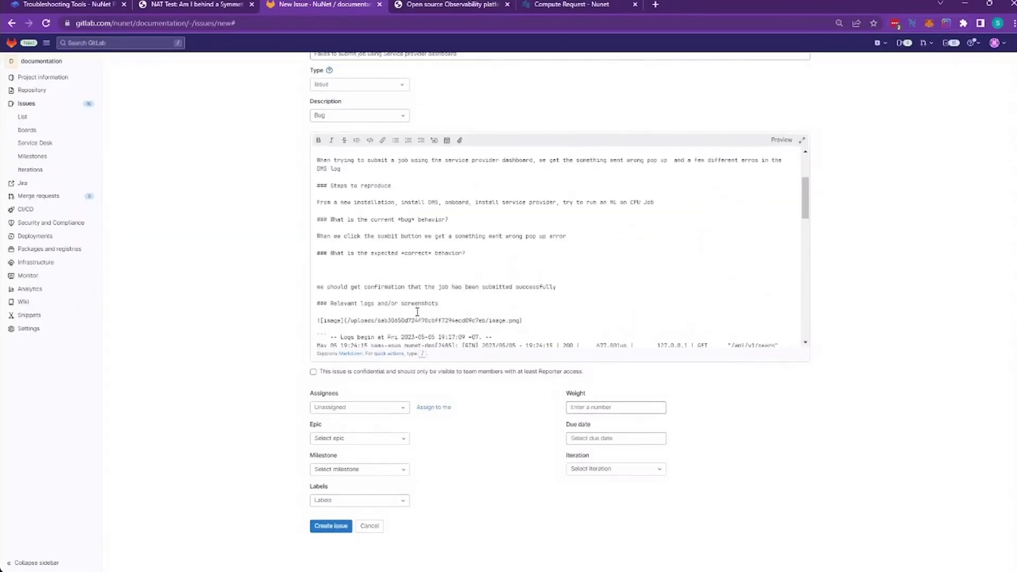
scroll(445, 267, "up", 4)
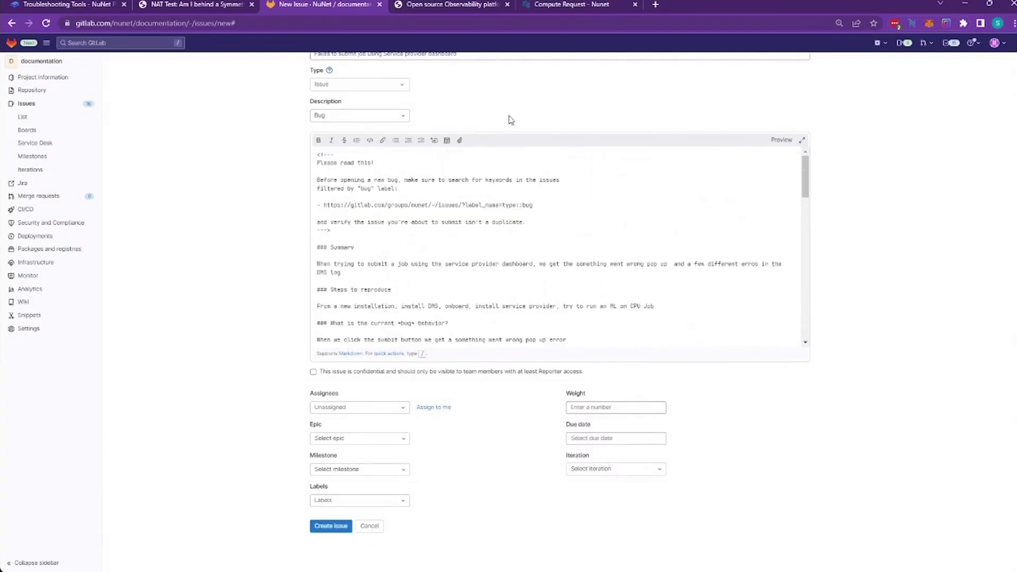
scroll(498, 122, "up", 2)
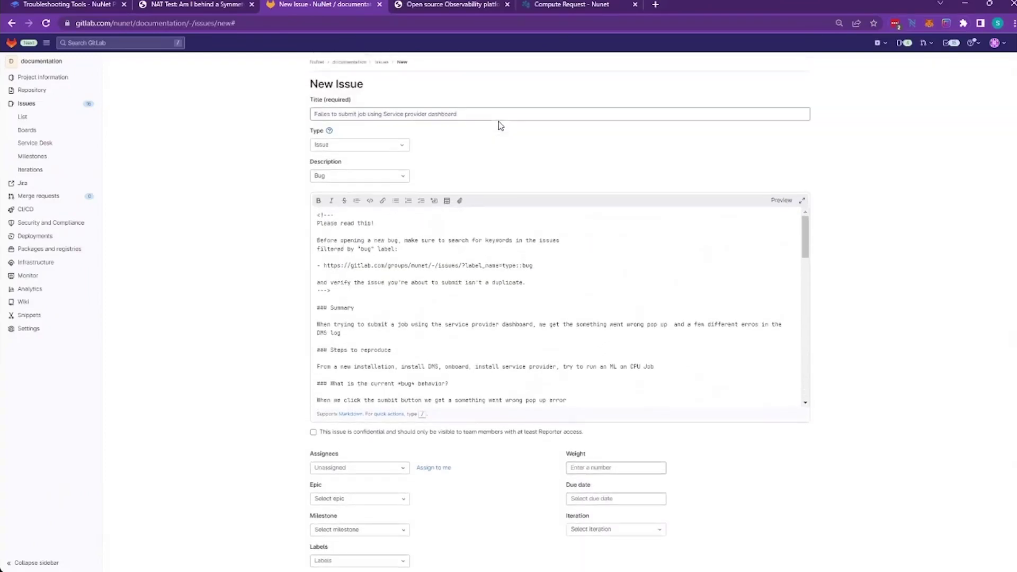
scroll(498, 125, "down", 2)
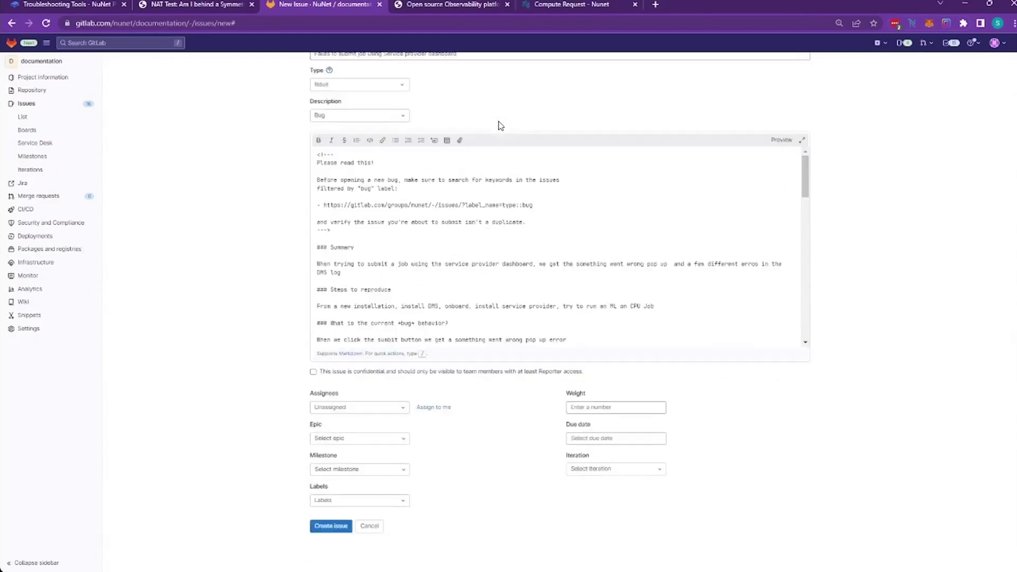
left_click(324, 527)
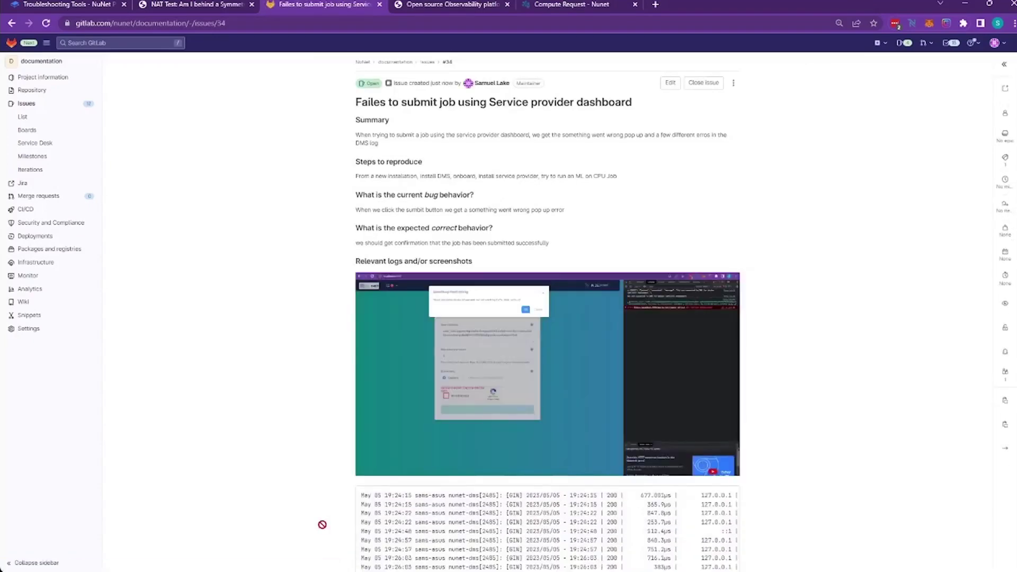
scroll(453, 527, "down", 3)
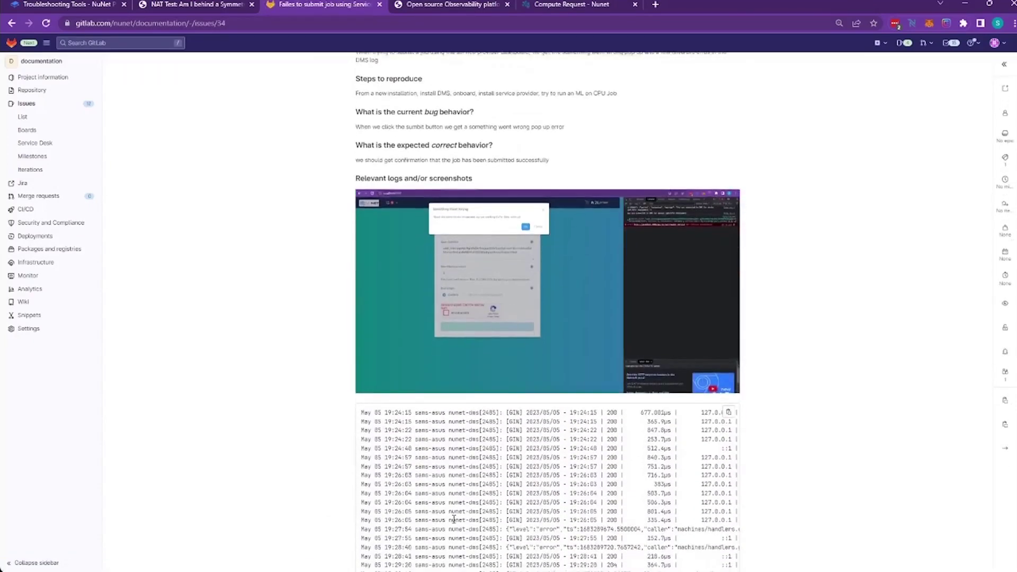
scroll(453, 523, "down", 1)
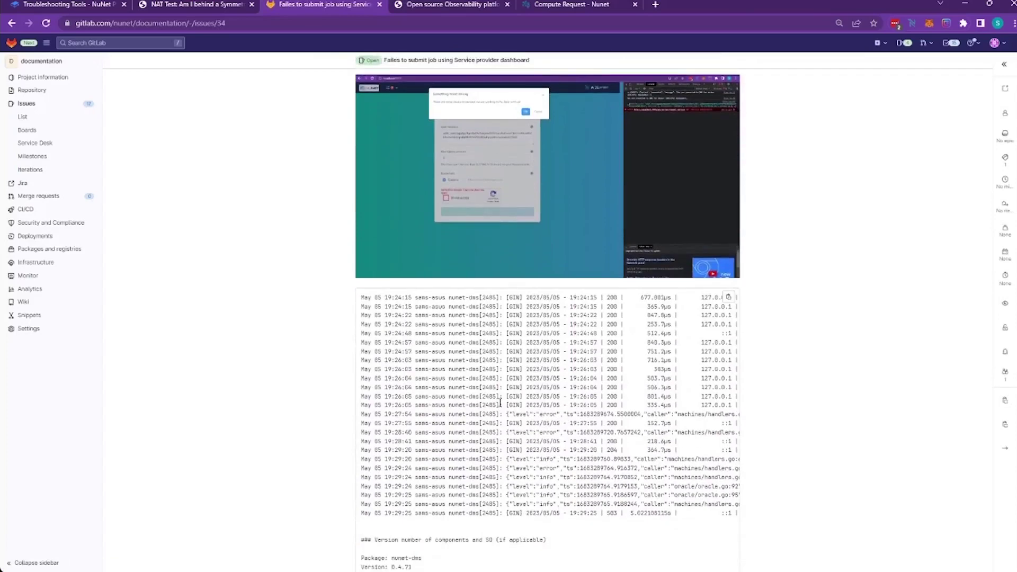
scroll(484, 408, "up", 4)
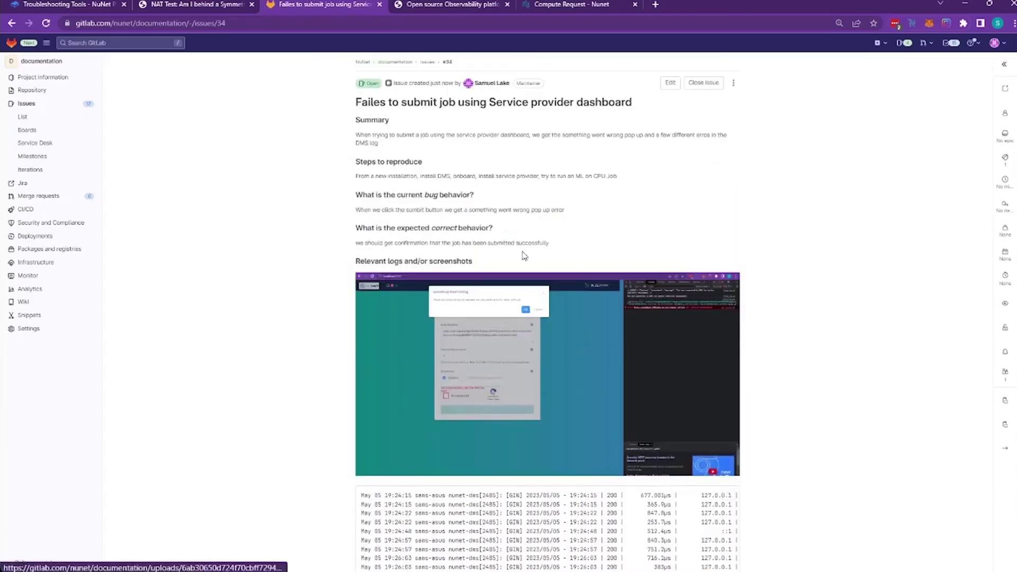
scroll(826, 208, "down", 3)
scroll(829, 208, "down", 5)
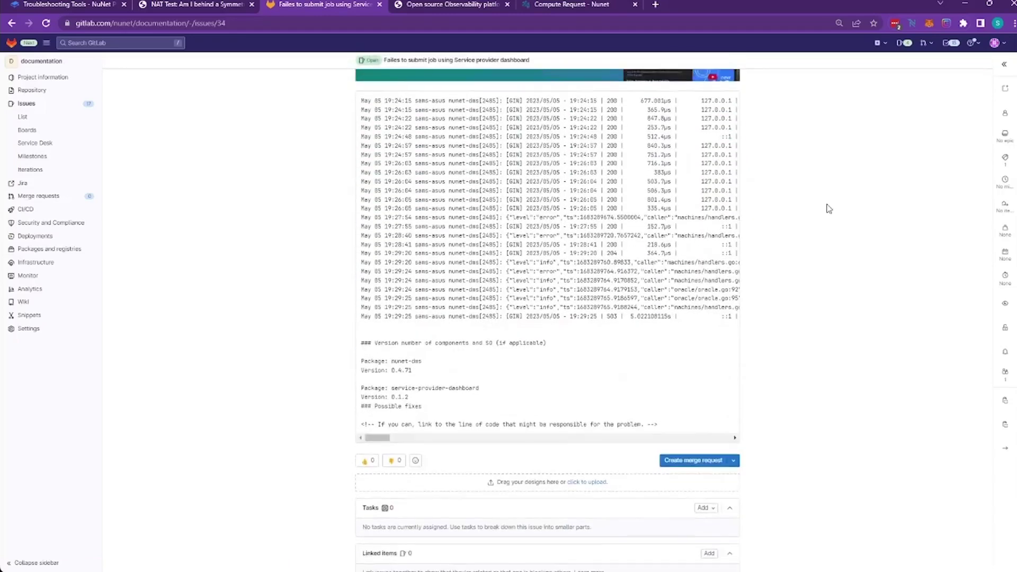
scroll(809, 307, "down", 1)
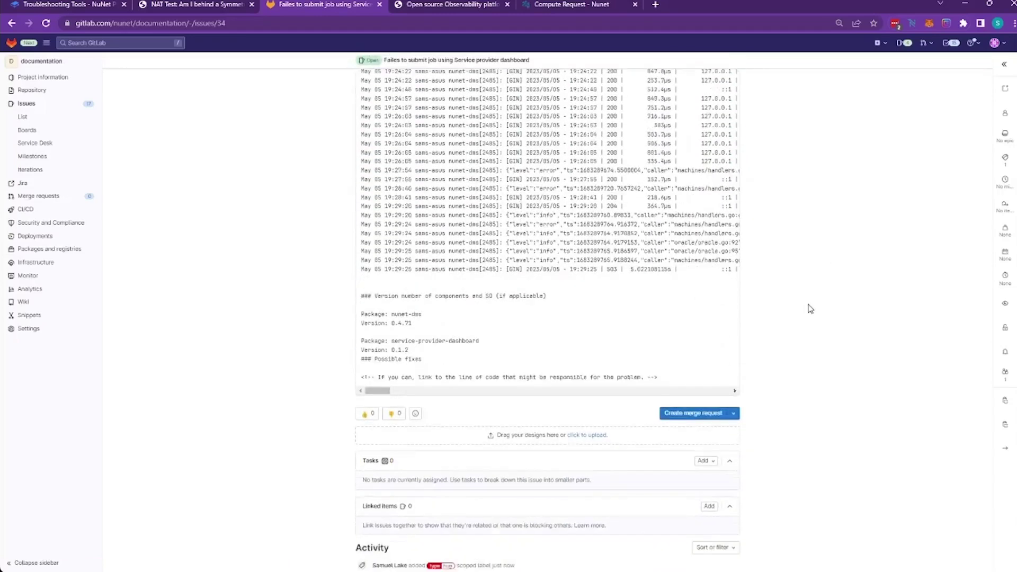
scroll(809, 308, "down", 1)
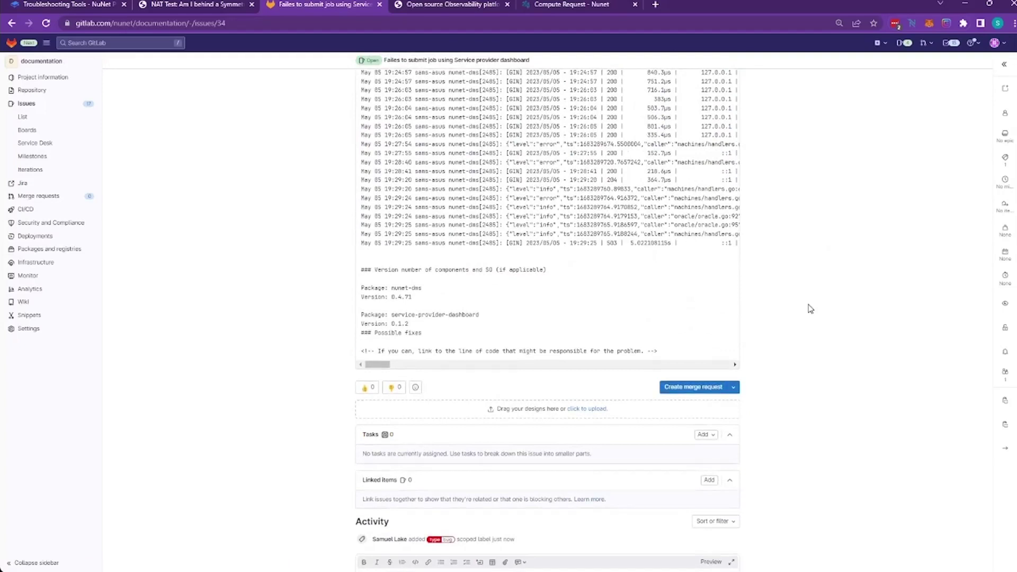
scroll(809, 309, "down", 1)
scroll(557, 304, "down", 1)
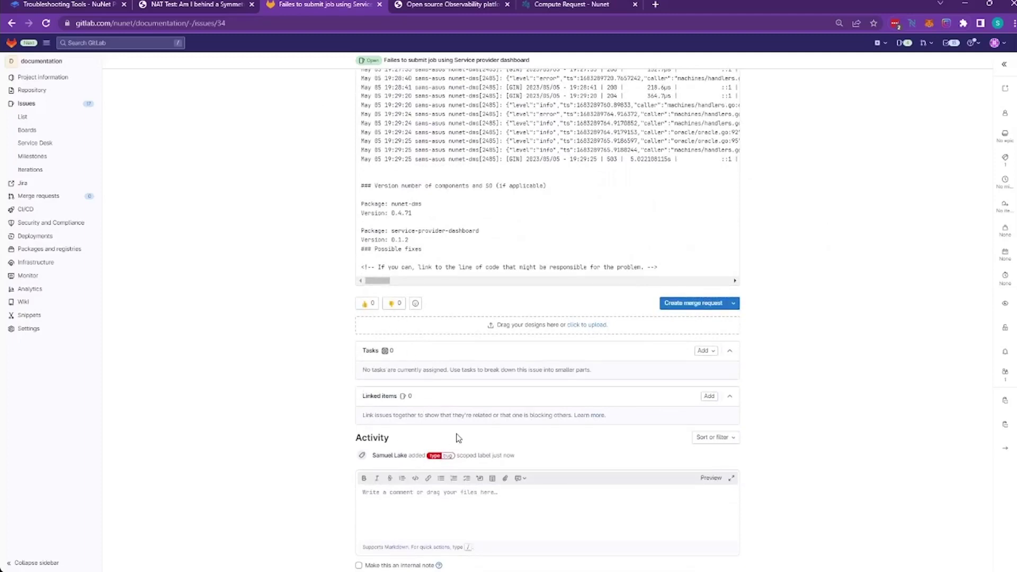
Step: Open the Team process wiki in a new tab and follow its board link
left_click(655, 5)
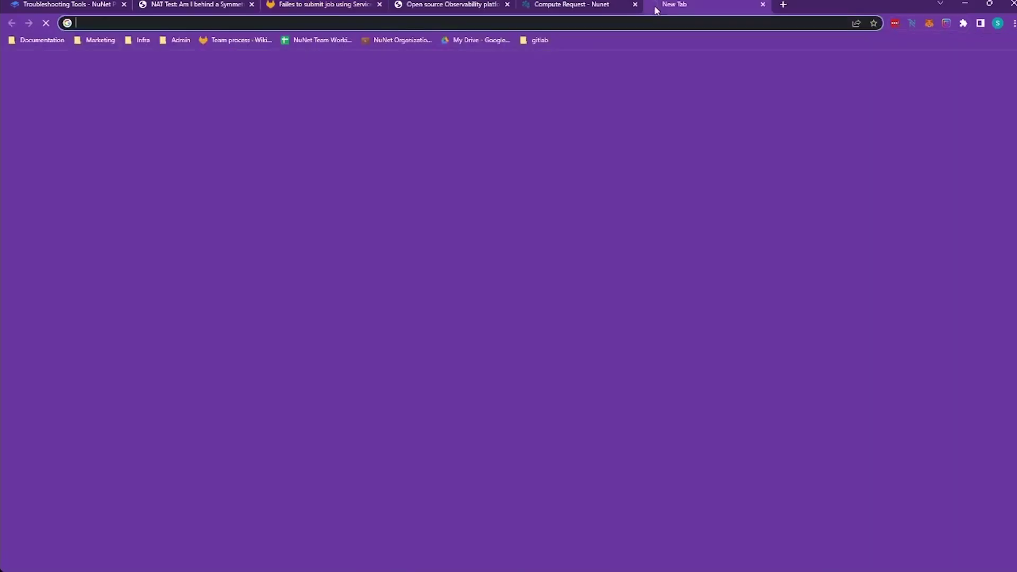
left_click(235, 40)
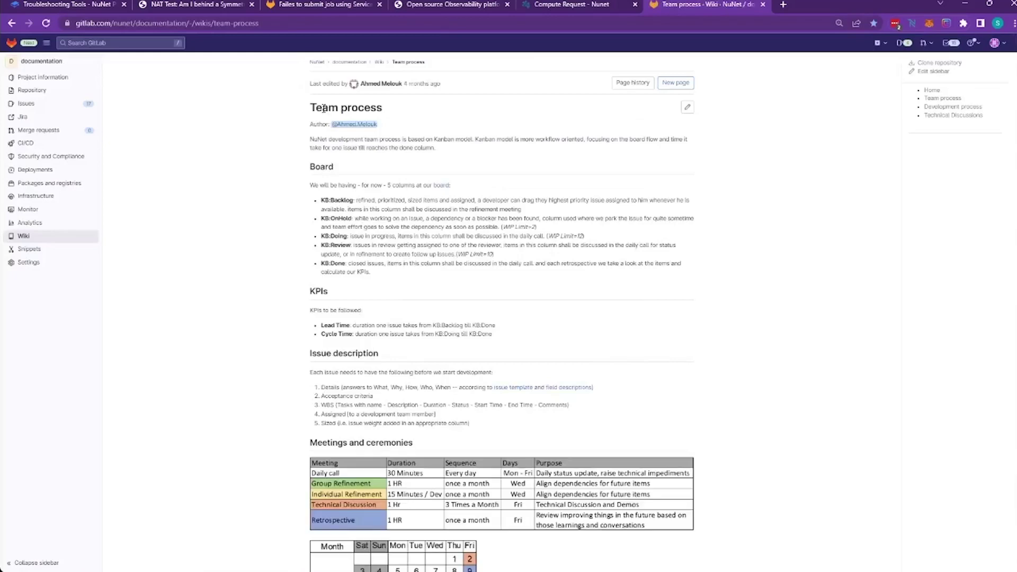
left_click(442, 189)
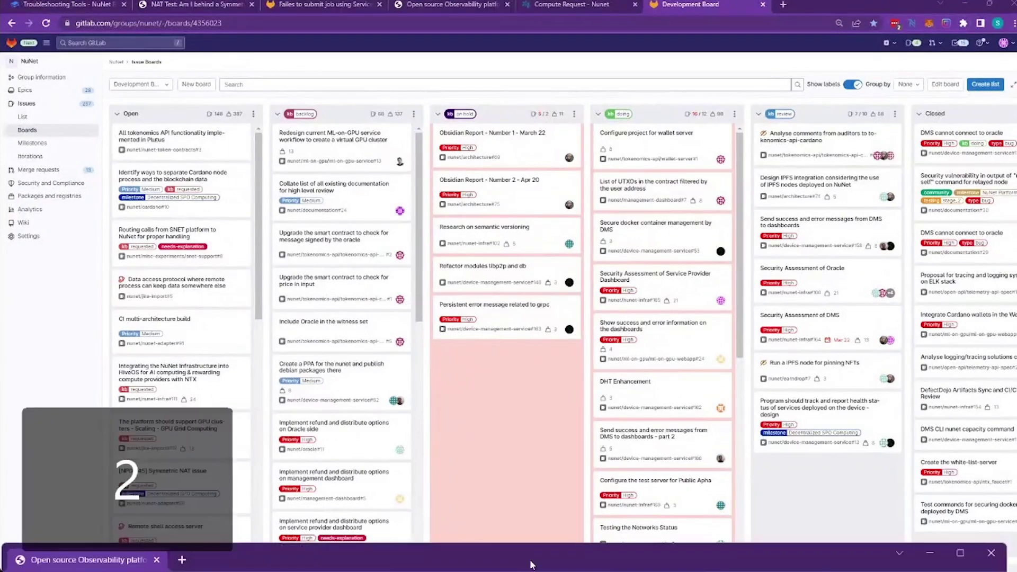
Step: Bring SigNoz Traces over the board and click More three times in the Operation filter
left_click_drag(403, 558, 505, 2)
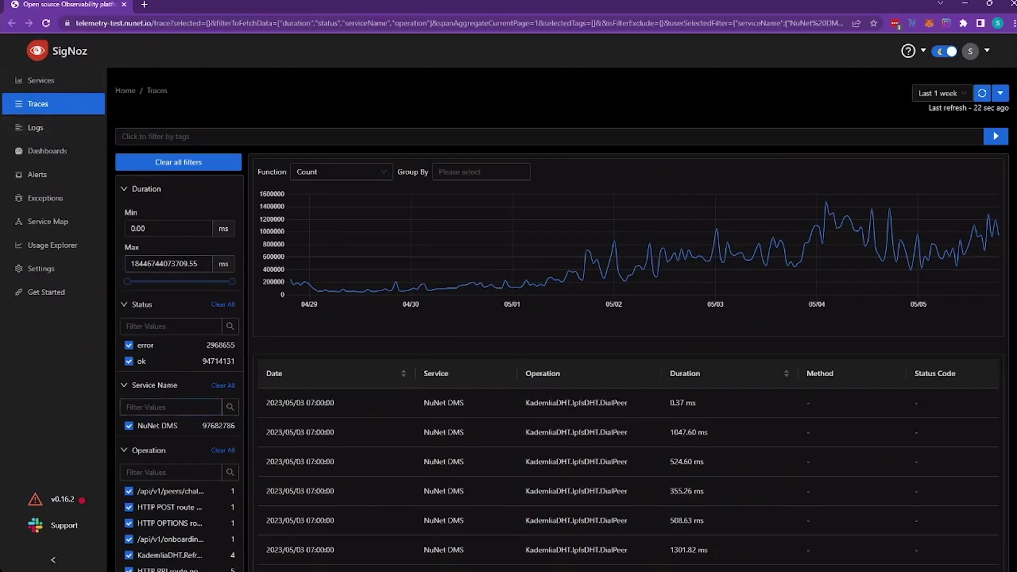
scroll(175, 408, "down", 3)
scroll(188, 380, "down", 1)
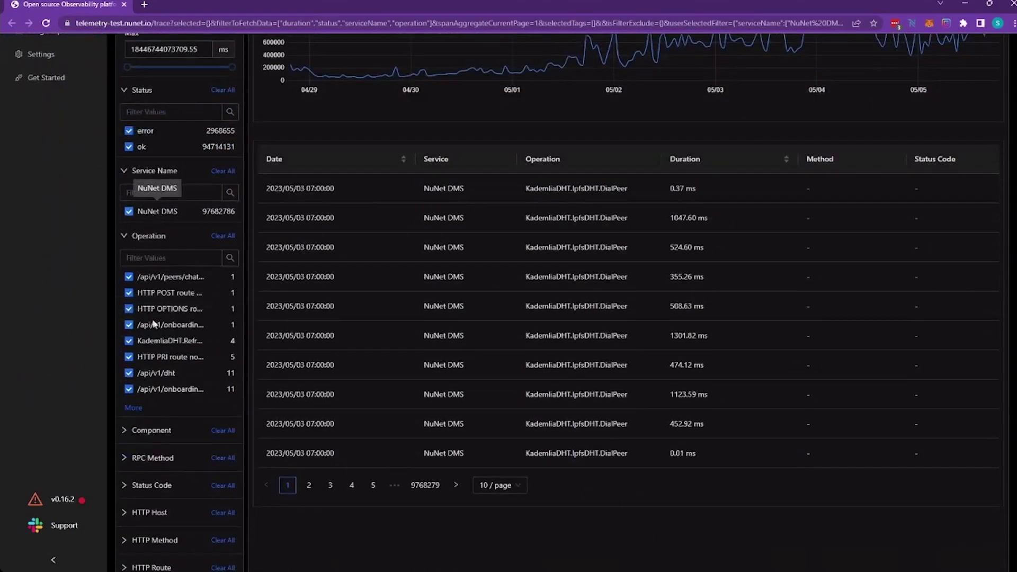
left_click(130, 408)
scroll(135, 405, "down", 3)
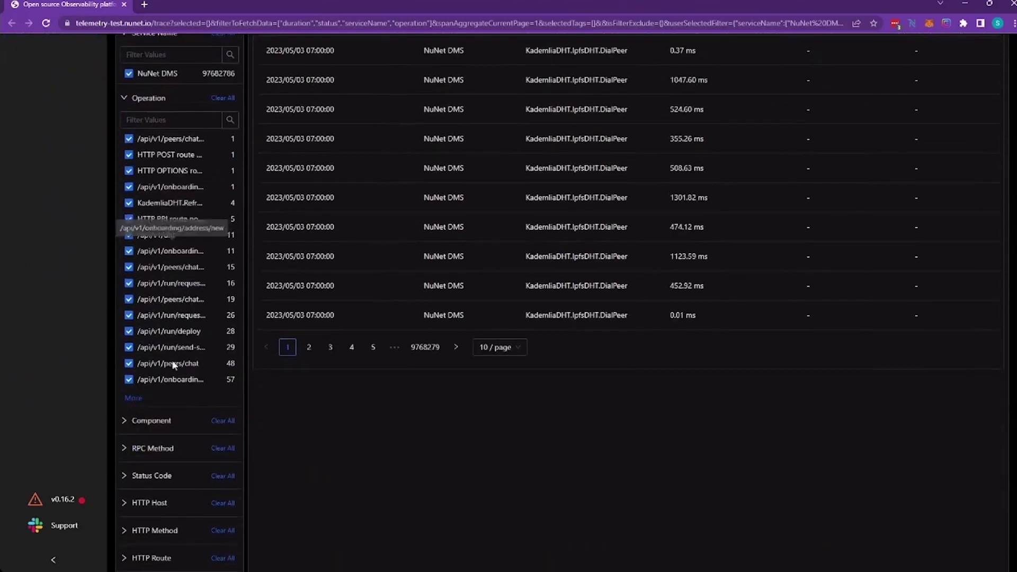
left_click(133, 398)
scroll(151, 424, "down", 2)
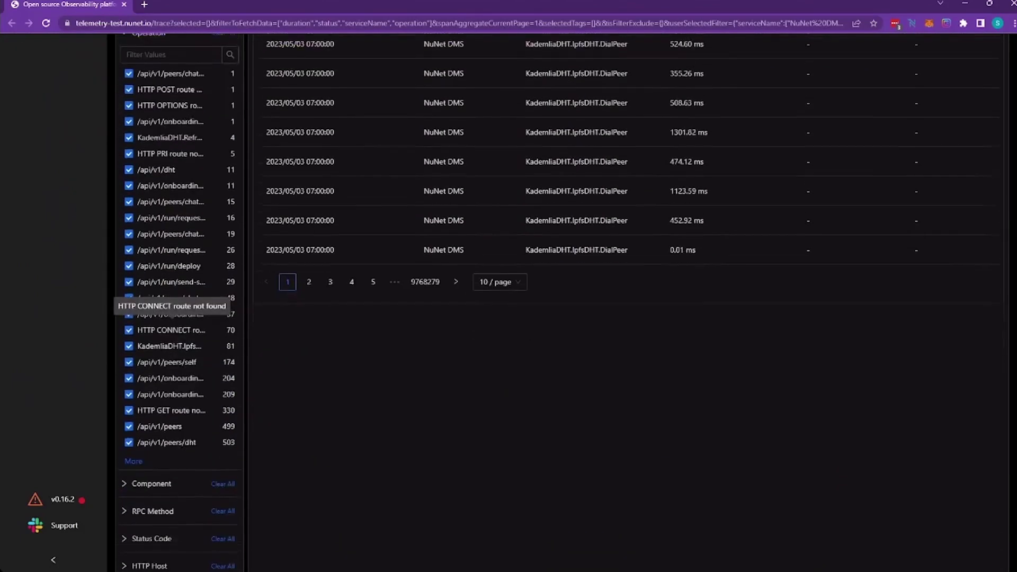
left_click(133, 458)
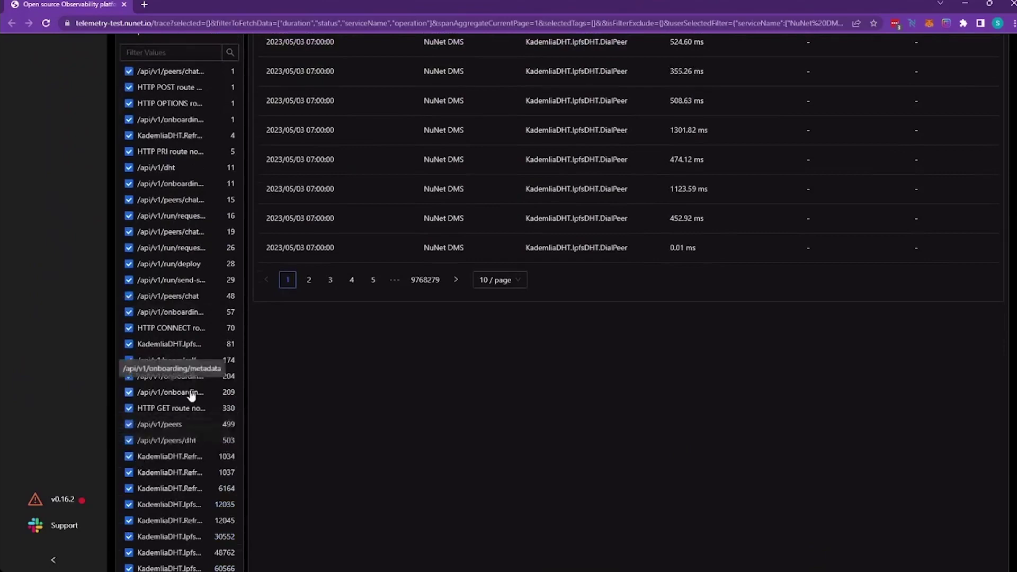
scroll(192, 396, "down", 2)
scroll(182, 339, "up", 1)
scroll(178, 337, "up", 5)
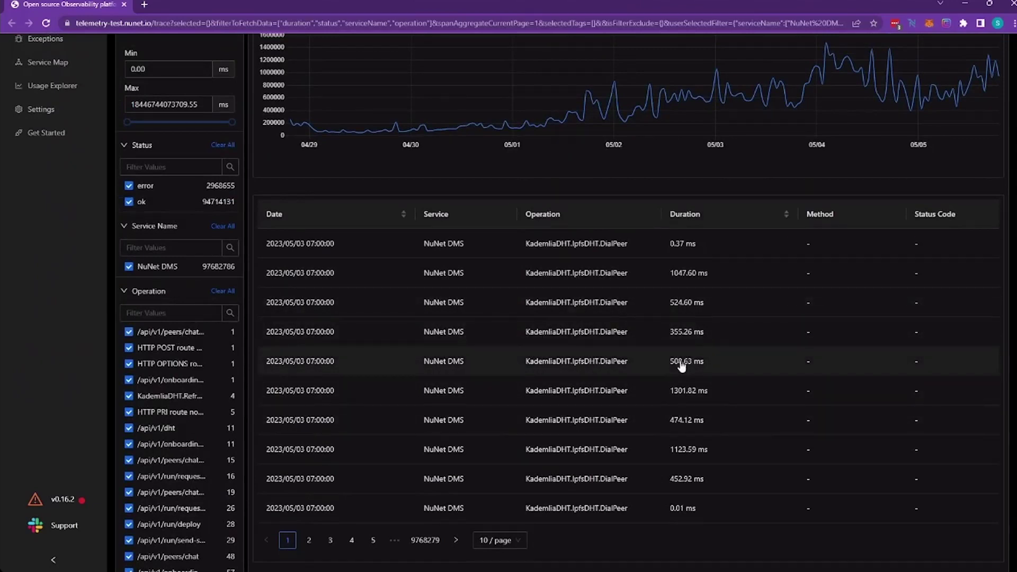
scroll(762, 299, "up", 3)
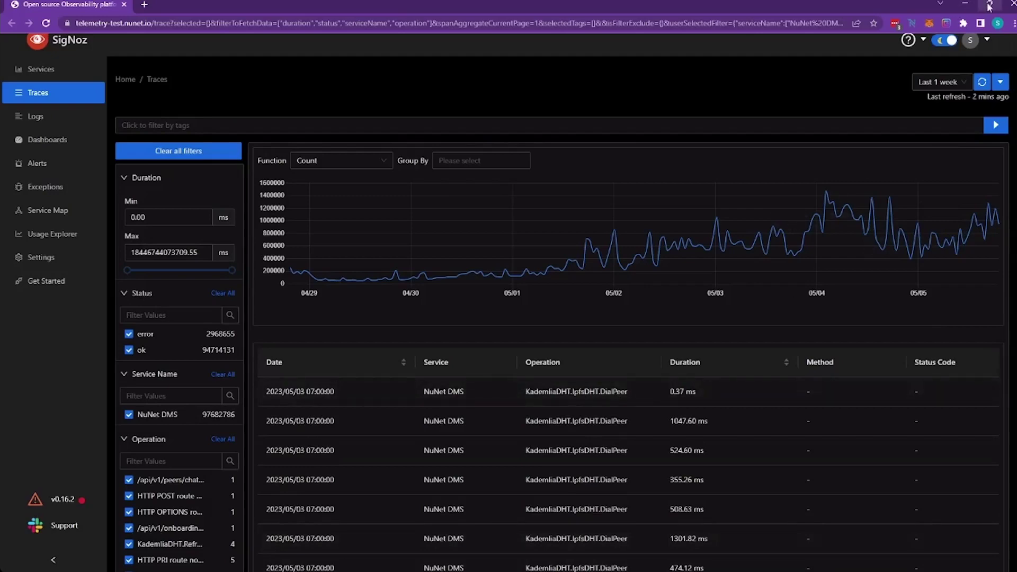
Step: Minimize the SigNoz traces window to reveal the Development Board and the nunet-dms log terminal
left_click(965, 4)
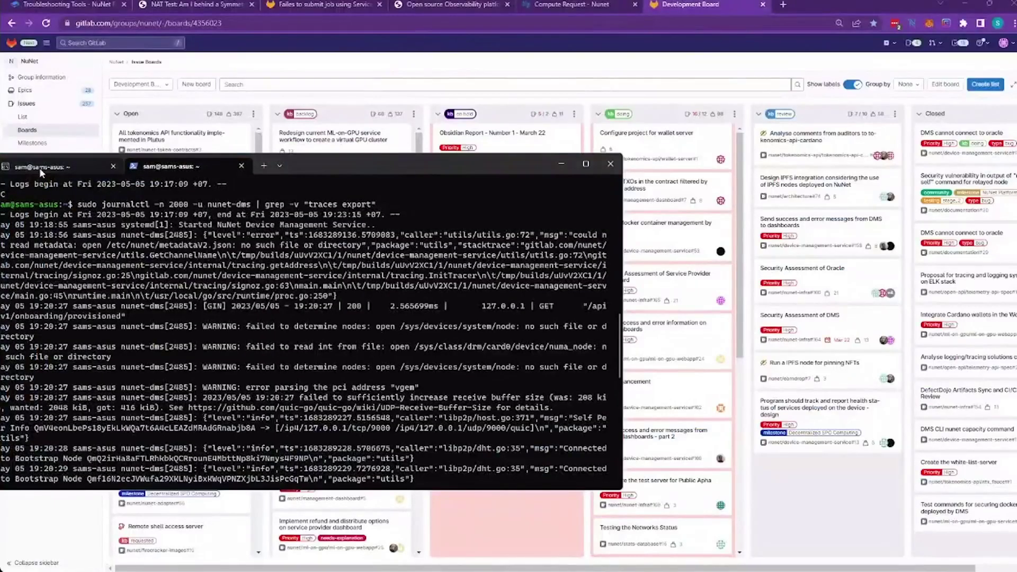
Step: In the other terminal session, maximized, rerun 'nunet peer list' three times to show bootstrap and DHT peers
left_click(206, 161)
double_click(317, 164)
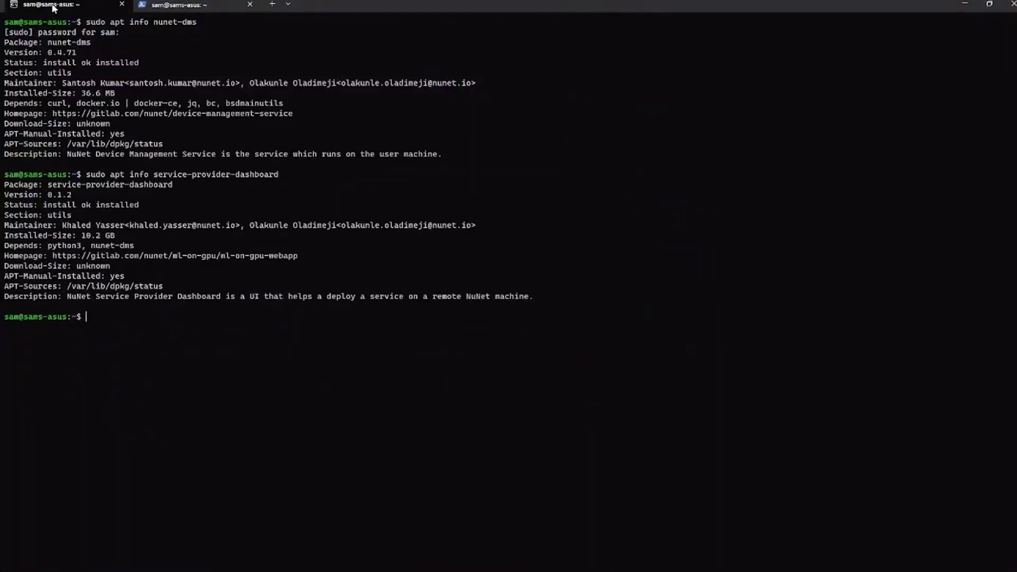
key("Up")
key("Up")
key("Up")
key("Return")
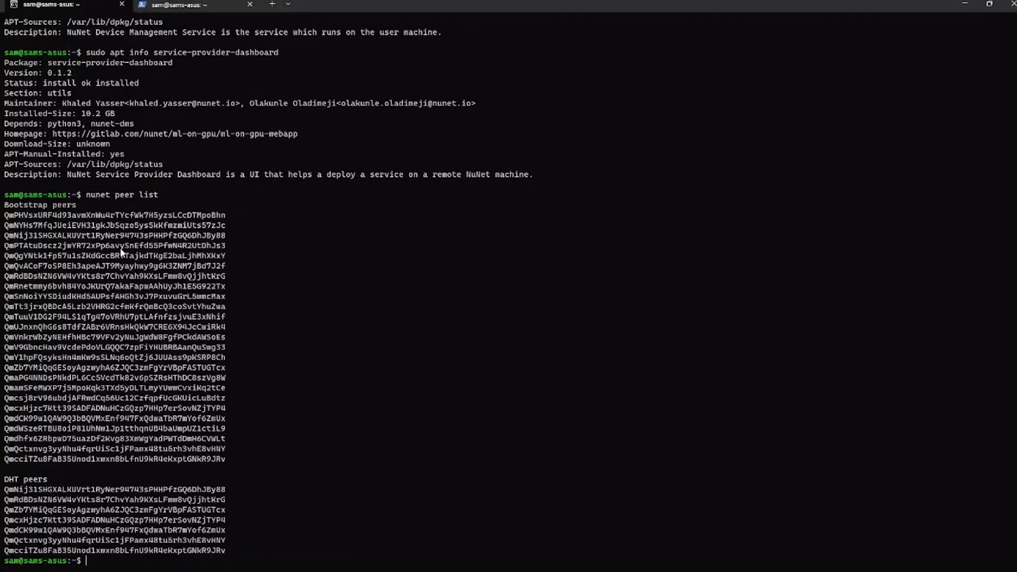
key("Up")
key("Return")
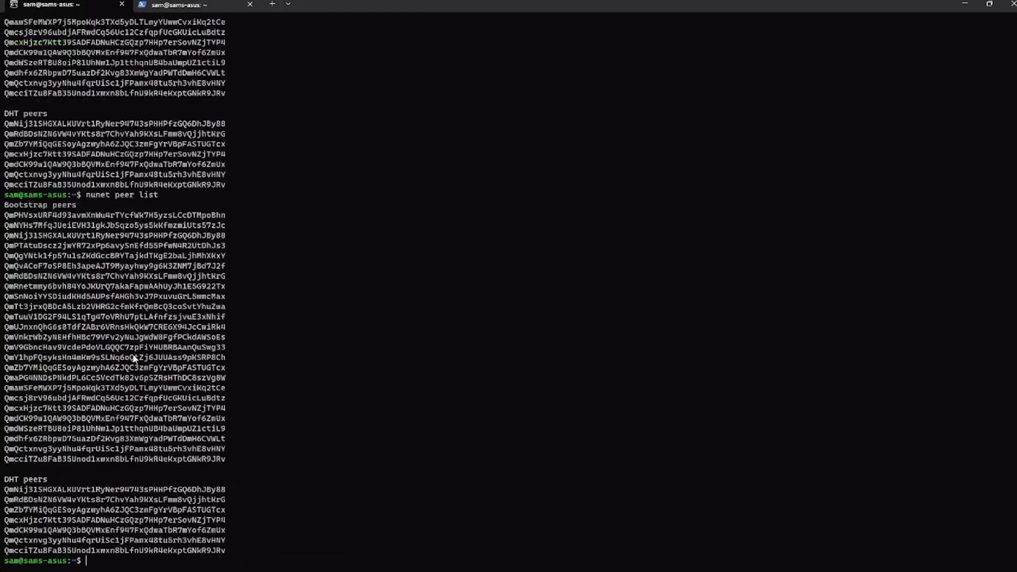
key("Up")
key("Return")
Step: On the DMS log tab, stop the live journalctl follow, recall the command, and restore the window
left_click(200, 7)
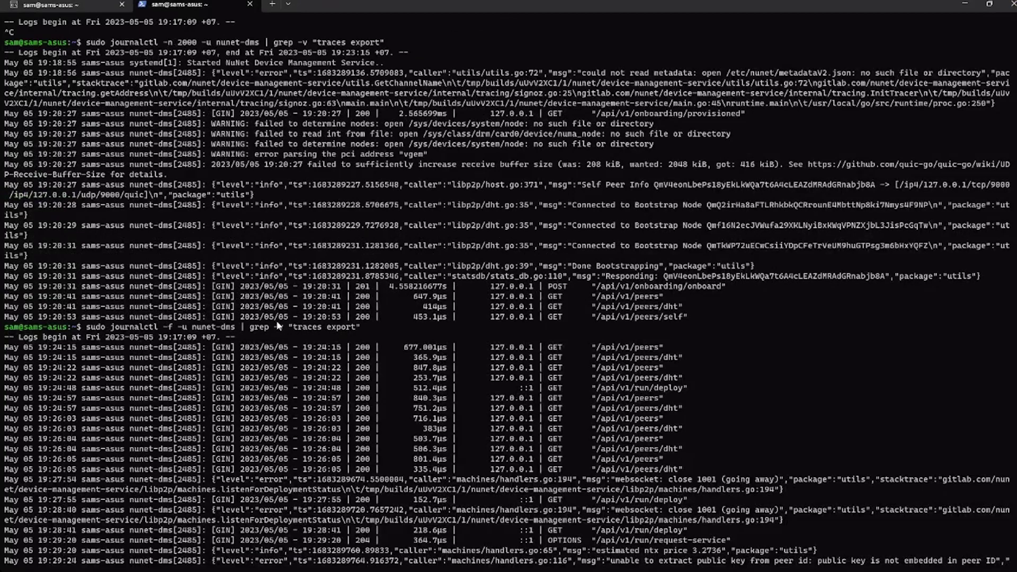
key("ctrl+c")
key("Up")
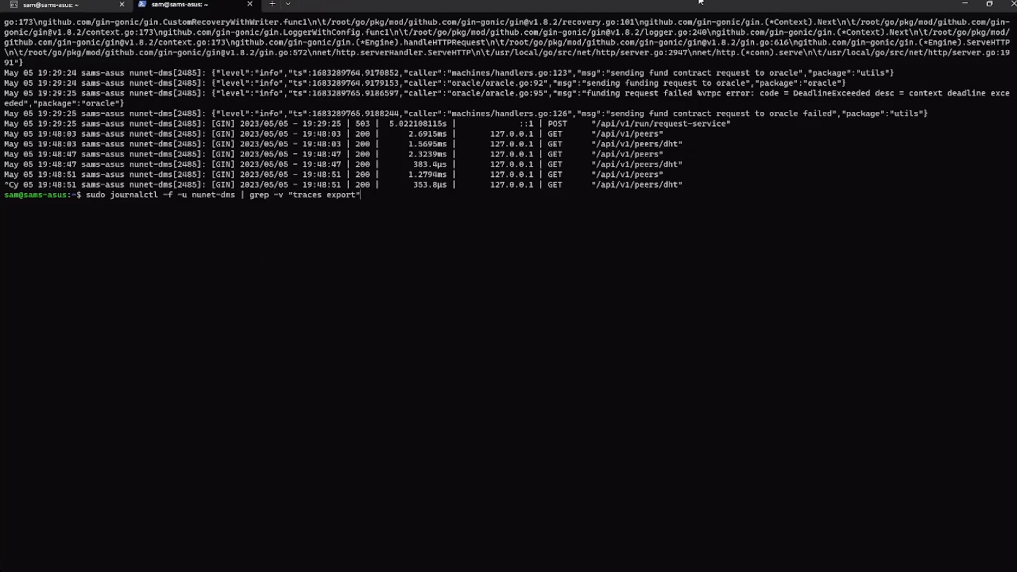
left_click_drag(694, 8, 689, 93)
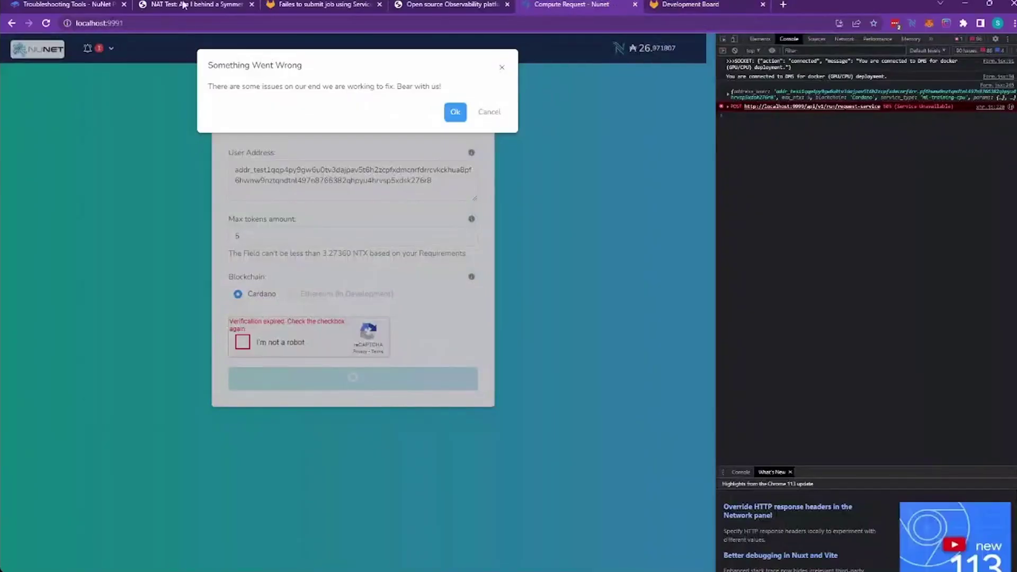
Step: On 'Troubleshooting Tools - NuNet', expand Enable Debug mode and scroll through its nano, NUNET_DEBUG=true and daemon-reload steps
left_click(101, 5)
scroll(443, 332, "down", 6)
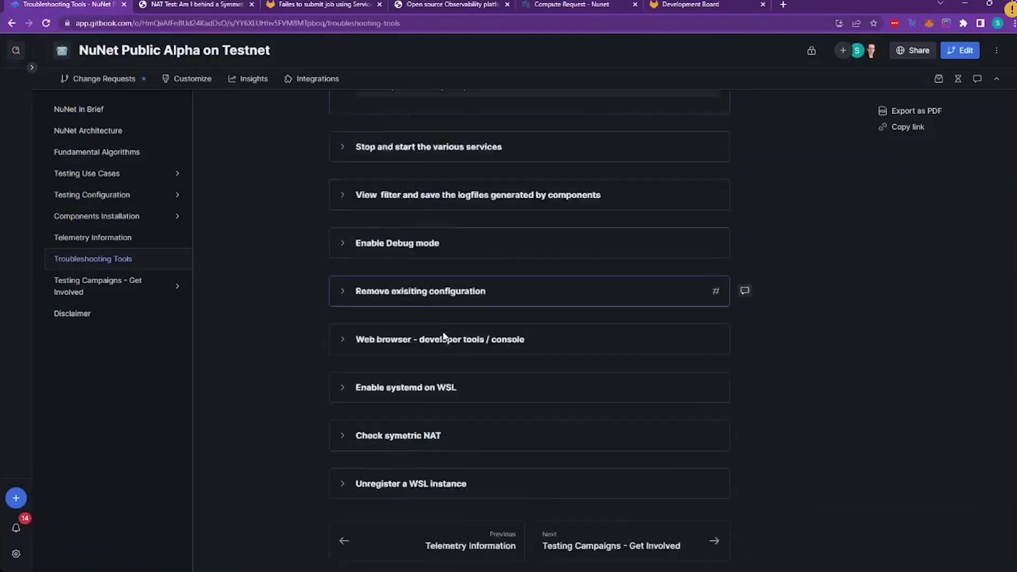
scroll(444, 334, "up", 3)
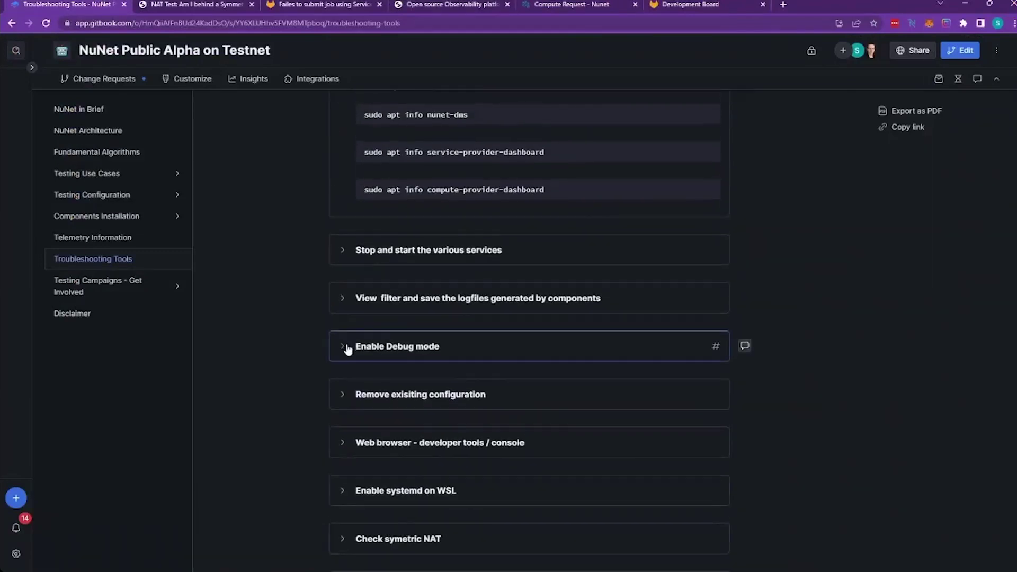
left_click(350, 341)
scroll(437, 375, "down", 1)
scroll(437, 375, "down", 1)
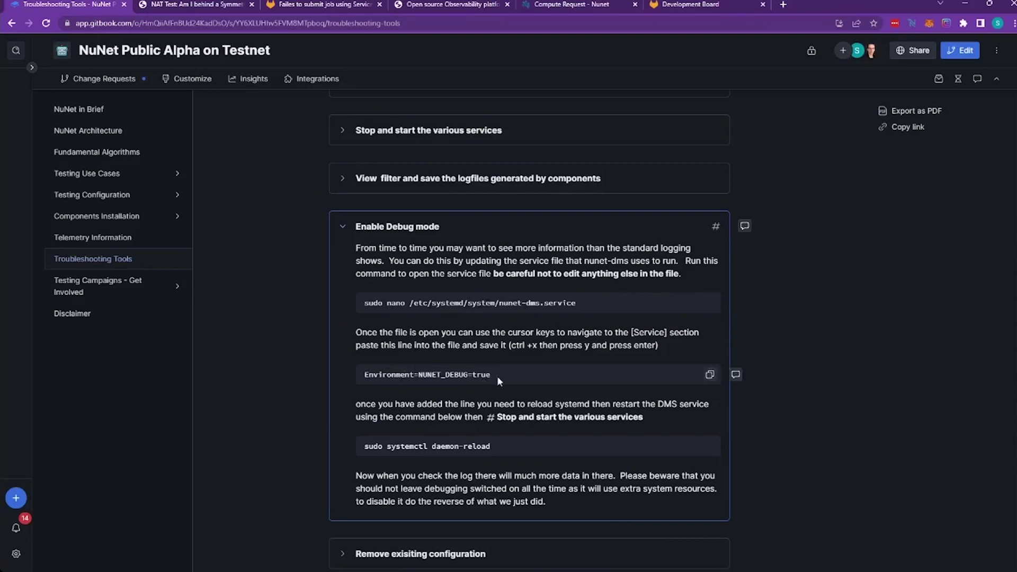
scroll(501, 411, "down", 1)
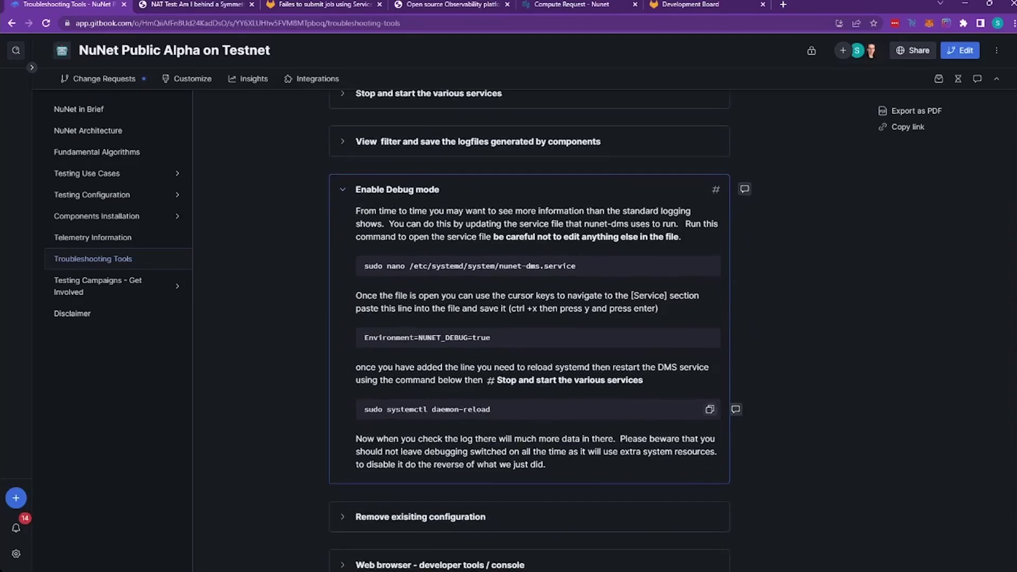
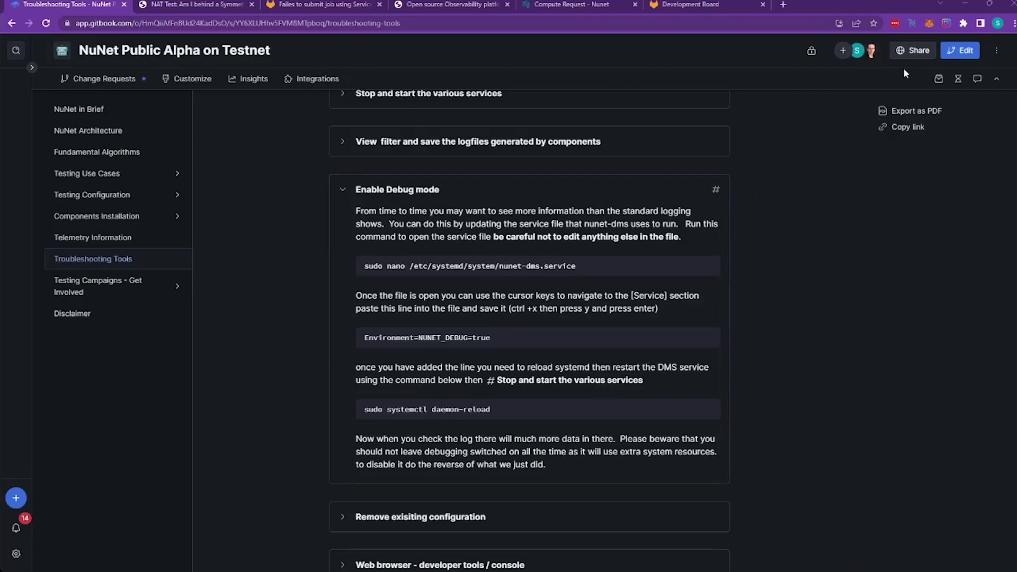
Step: Minimize the browser showing the GitBook Troubleshooting Tools page, ending the shared view of it
left_click(967, 6)
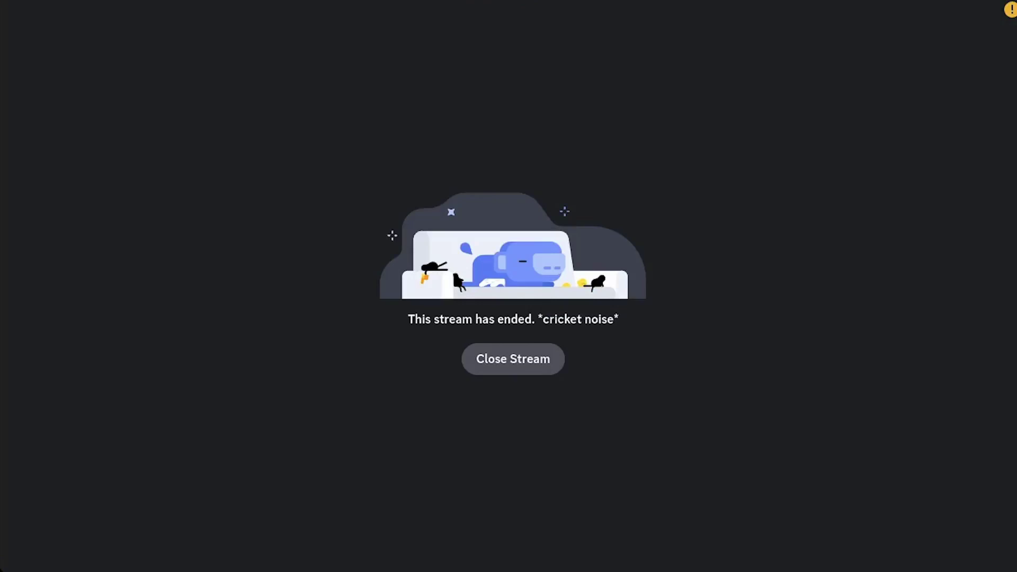
Step: Close the ended stream to bring back the voice call's grid of participant tiles
left_click(509, 363)
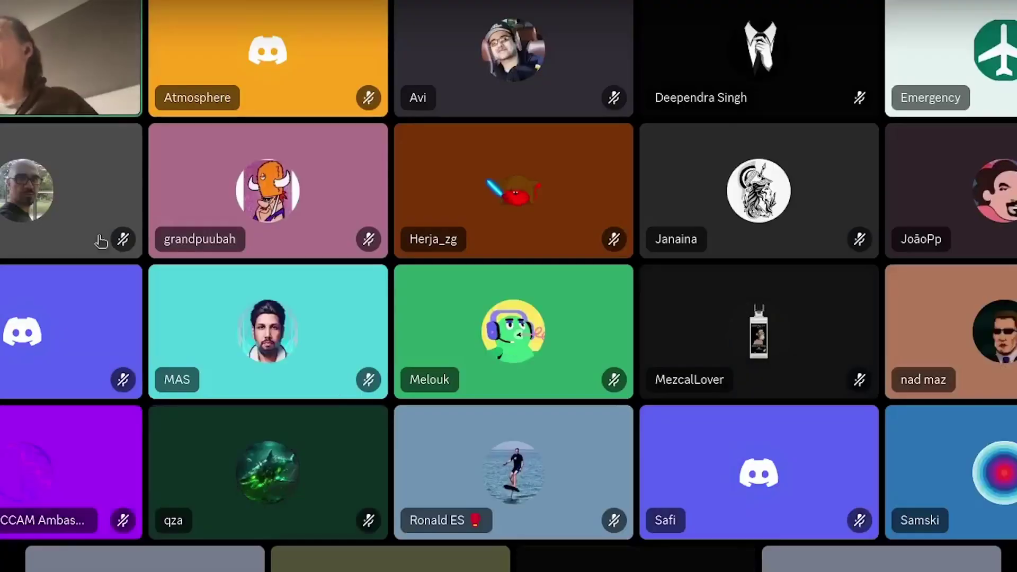